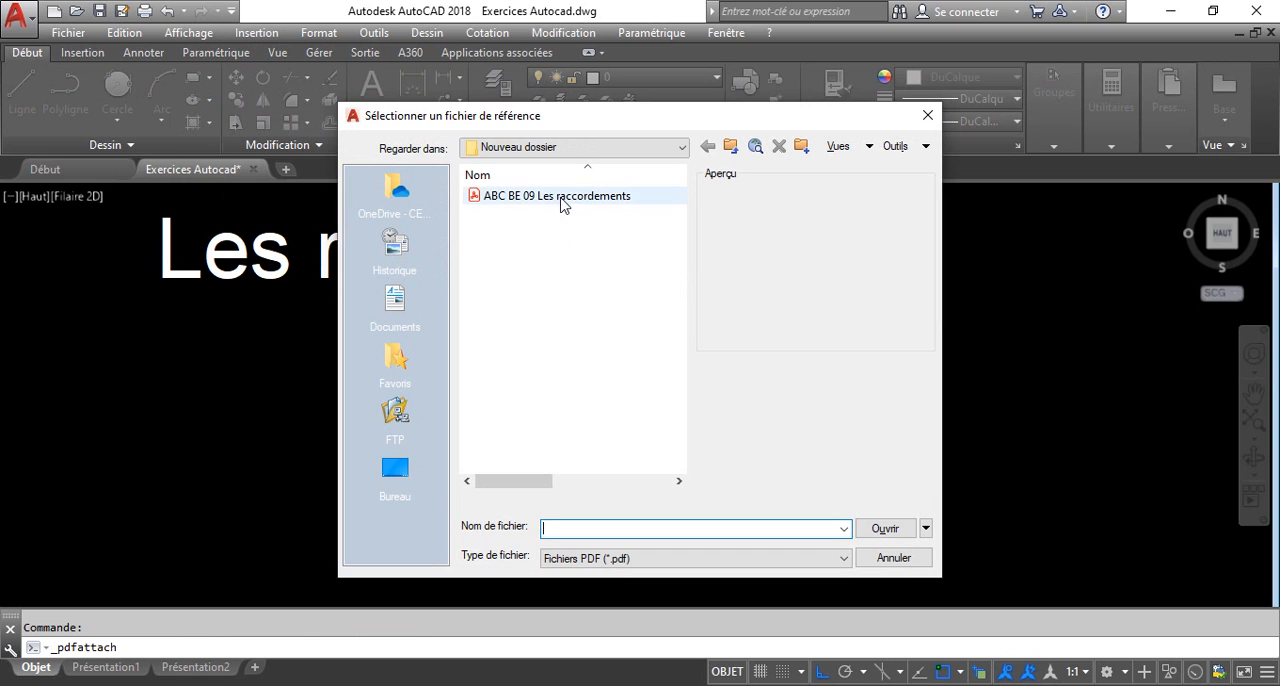
Attach page 24 of the PDF "ABC BE 09 Les raccordements" at scale 1 and place it below the "Les raccordements" title.
double_click(560, 200)
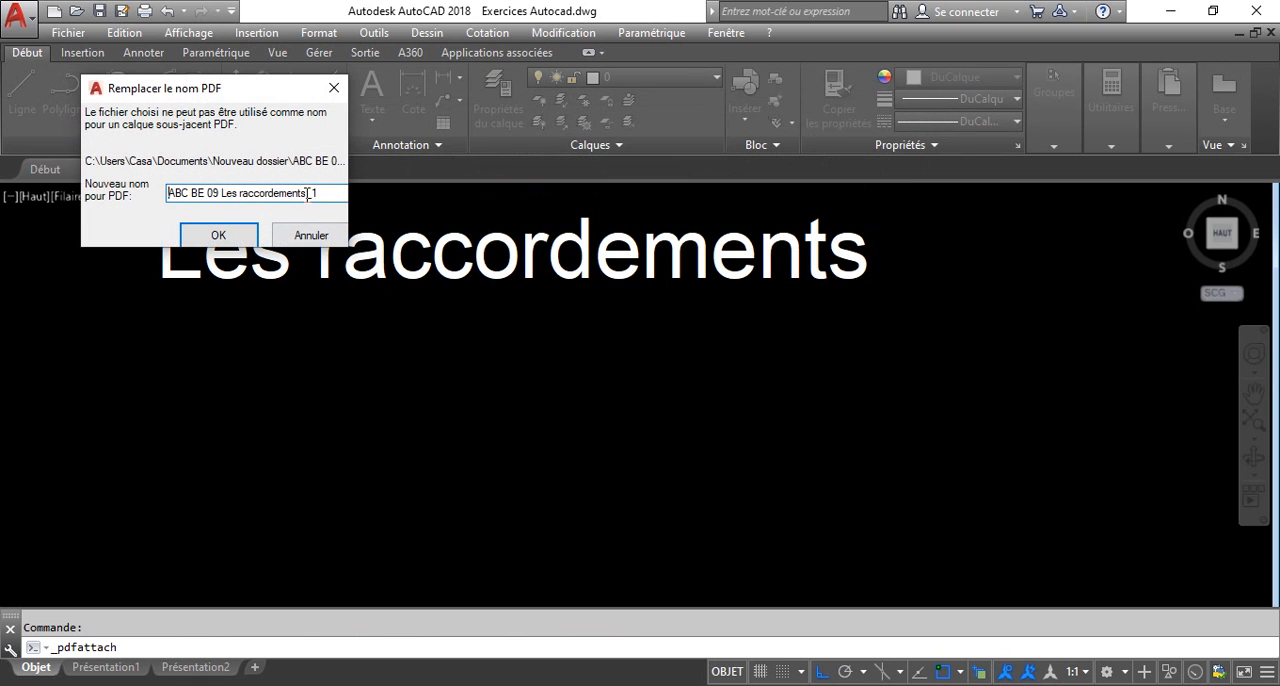
click(232, 238)
scroll(313, 328, down, 6)
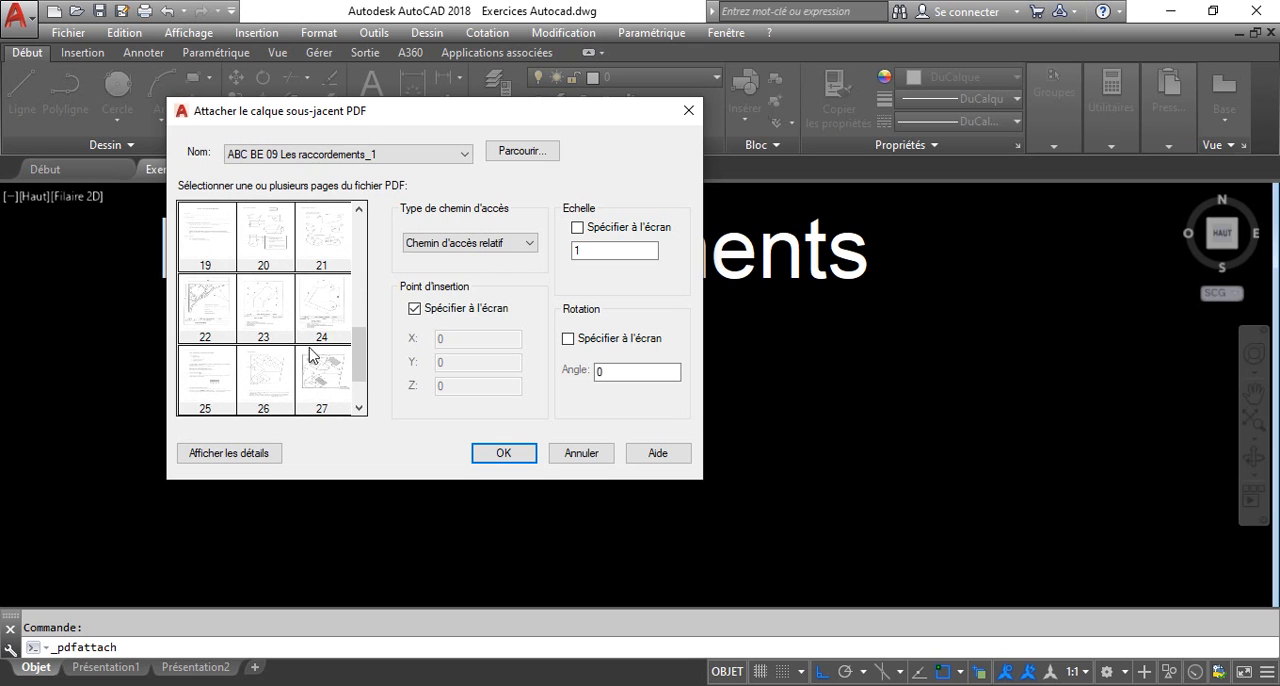
click(326, 308)
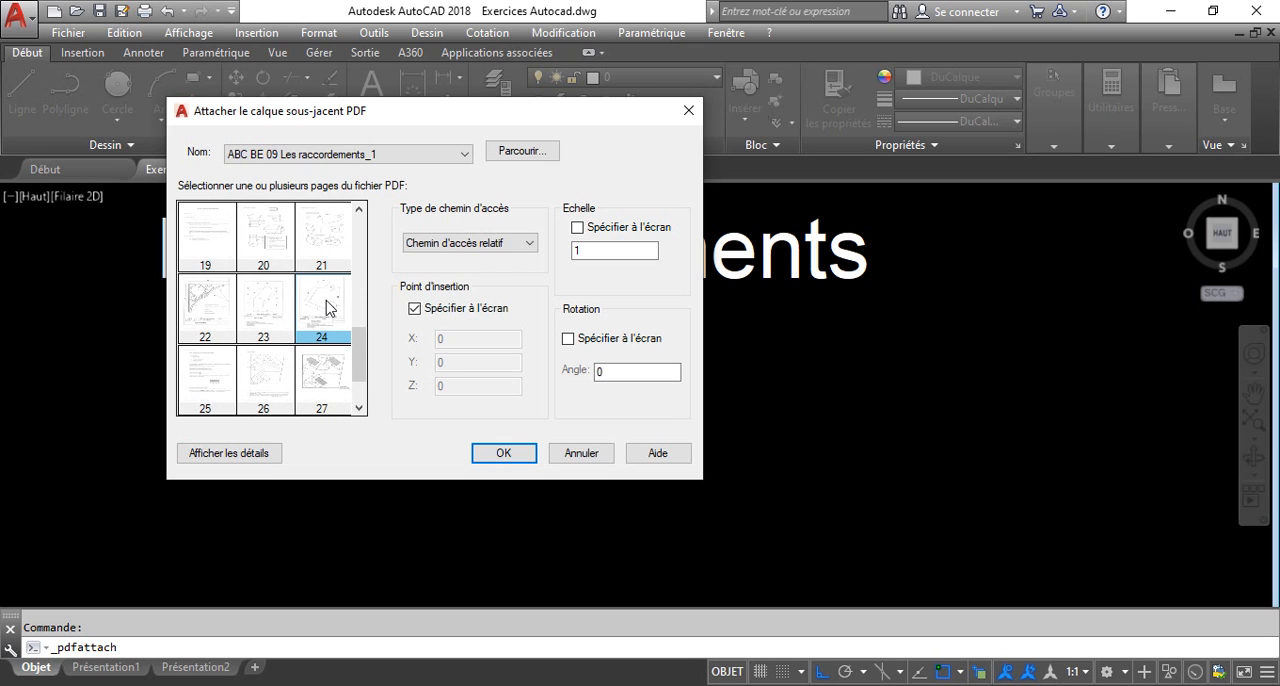
click(503, 454)
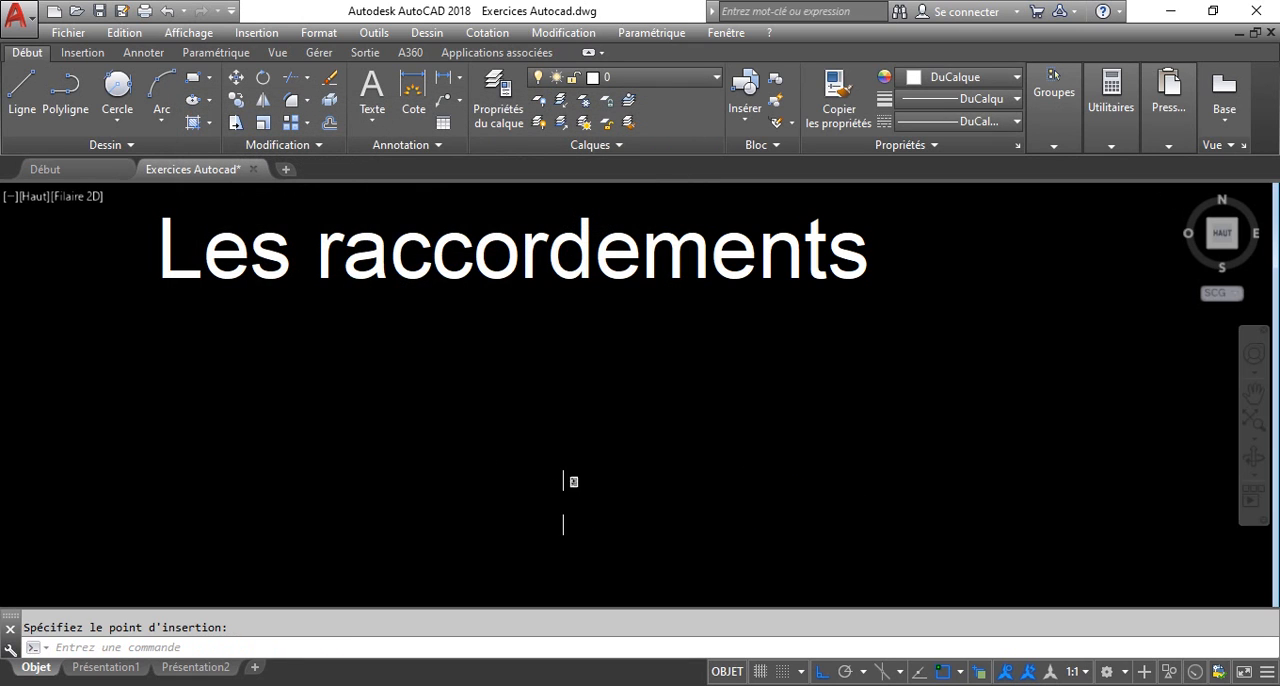
click(582, 501)
click(580, 497)
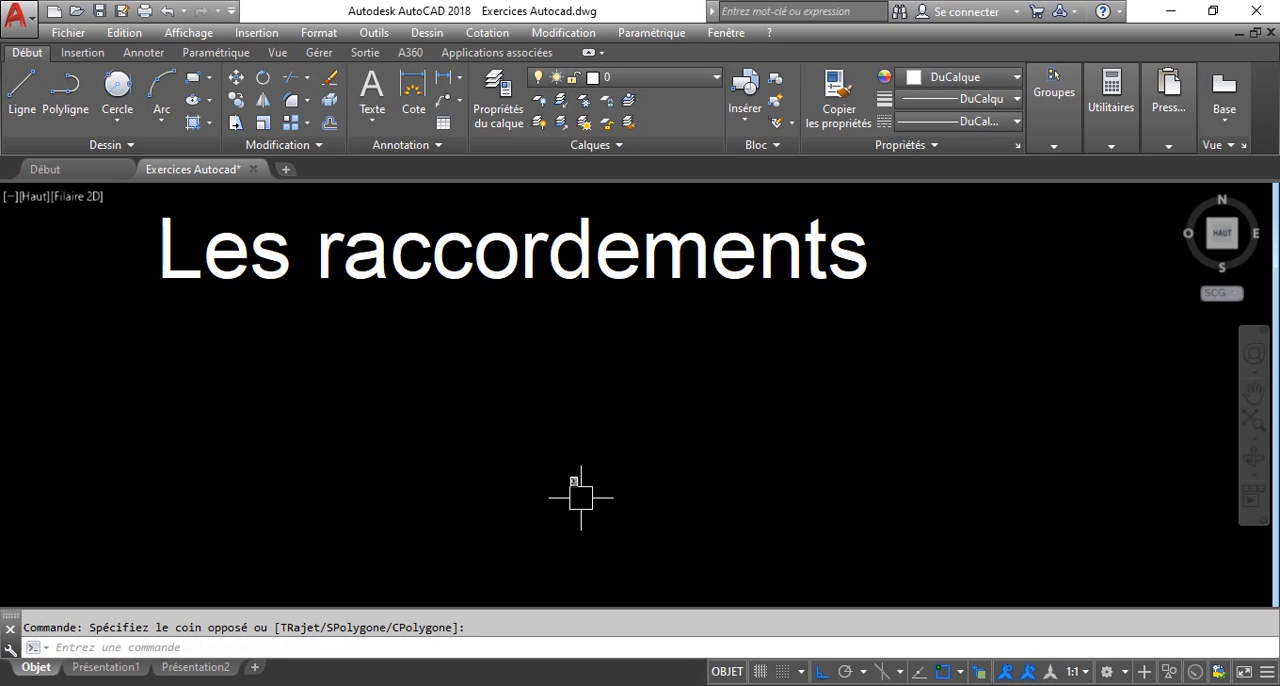
Draw two horizontal construction lines through the lower and upper ends of the 22 dimension on the attached sheet.
scroll(580, 498, up, 5)
scroll(530, 446, up, 8)
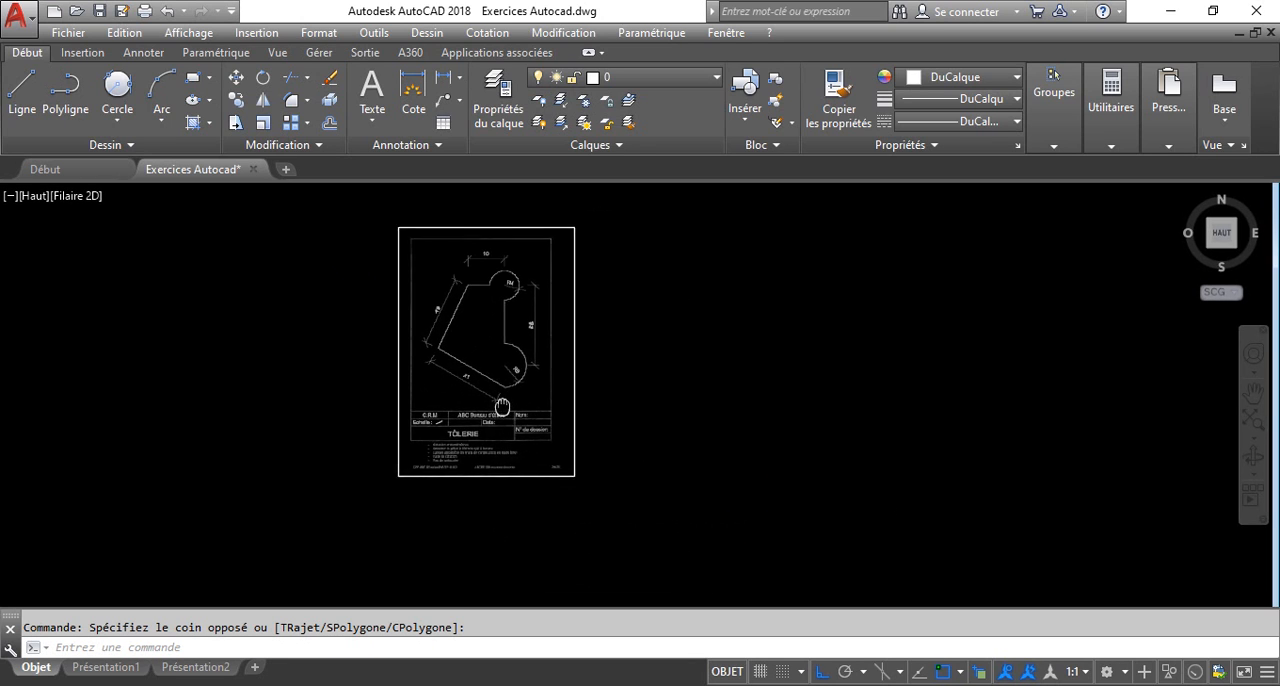
scroll(512, 329, up, 5)
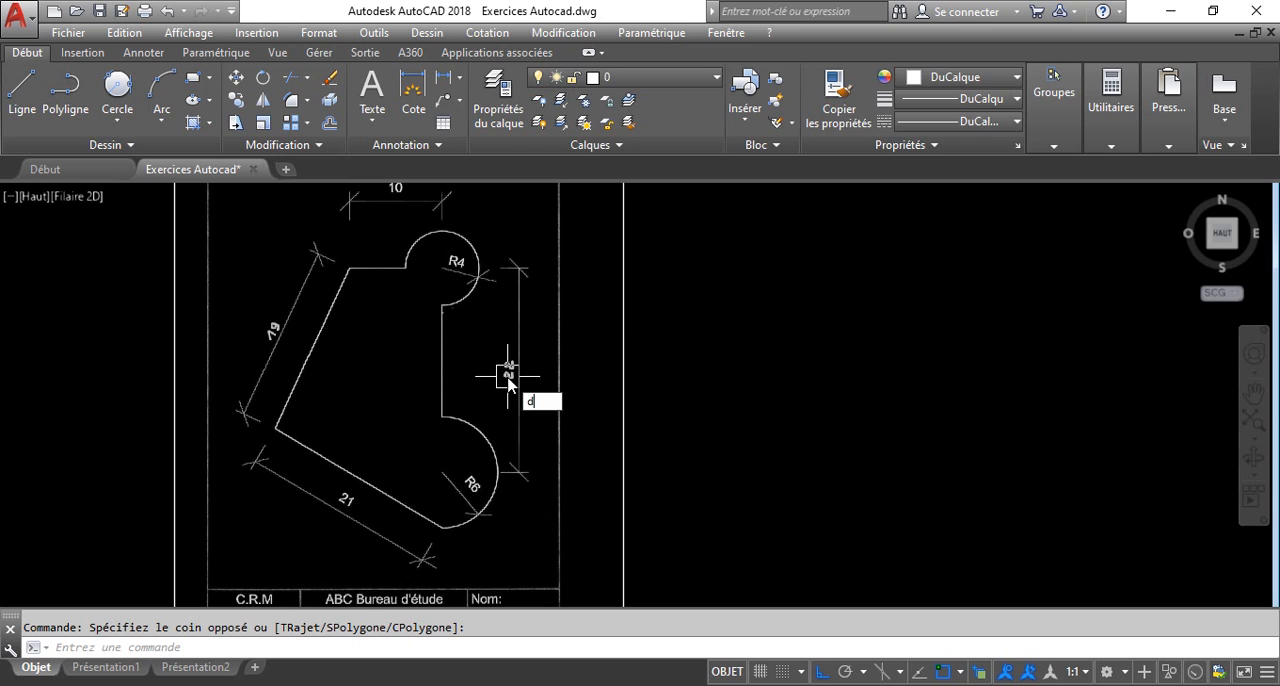
text(o)
key(Return)
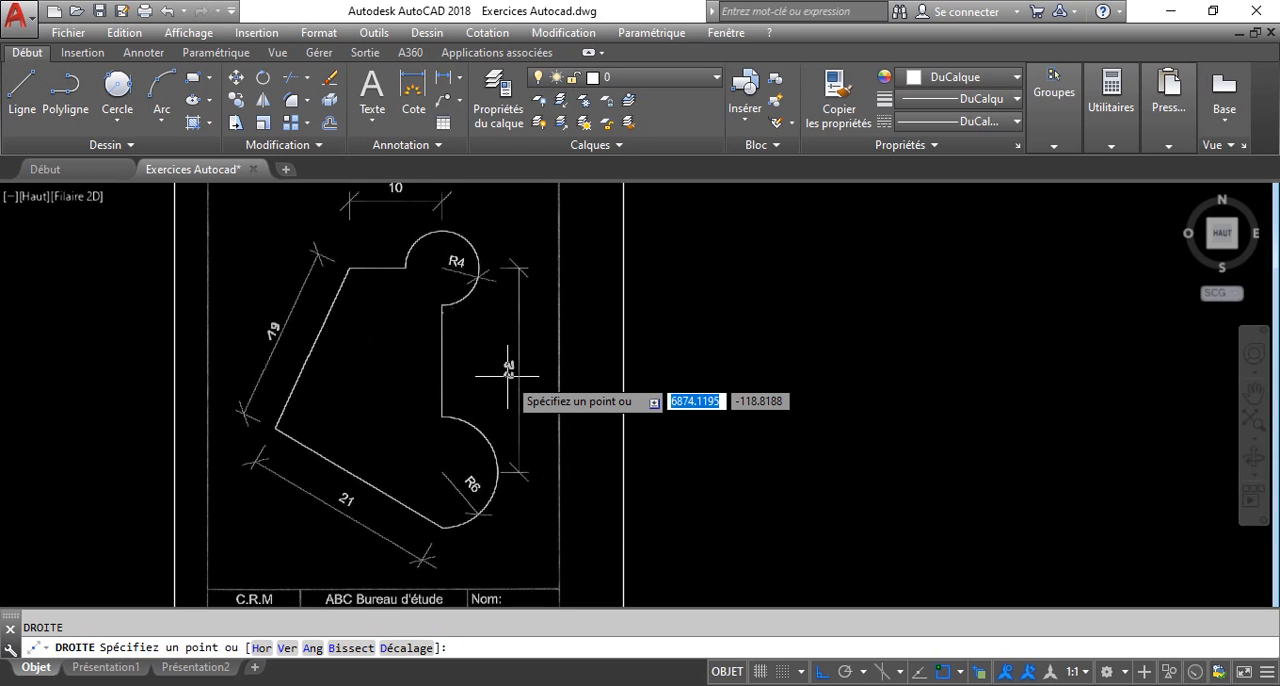
text(h)
key(Return)
middle_drag(777, 374, 800, 386)
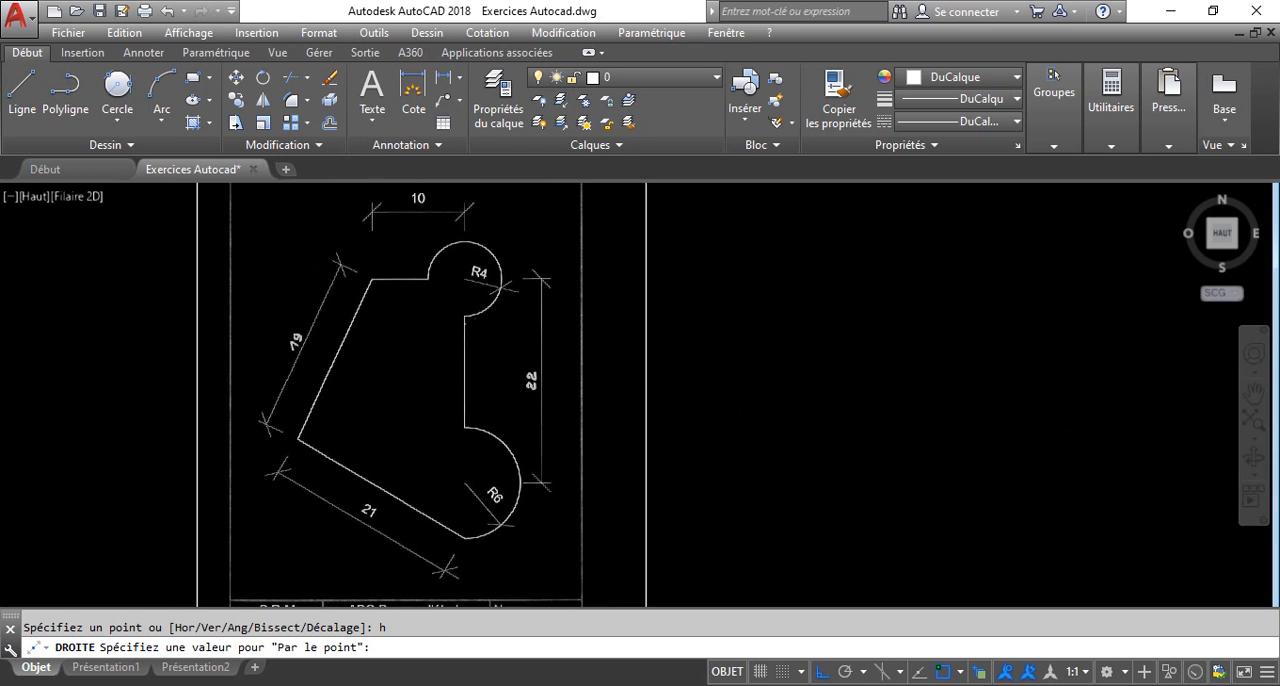
click(831, 481)
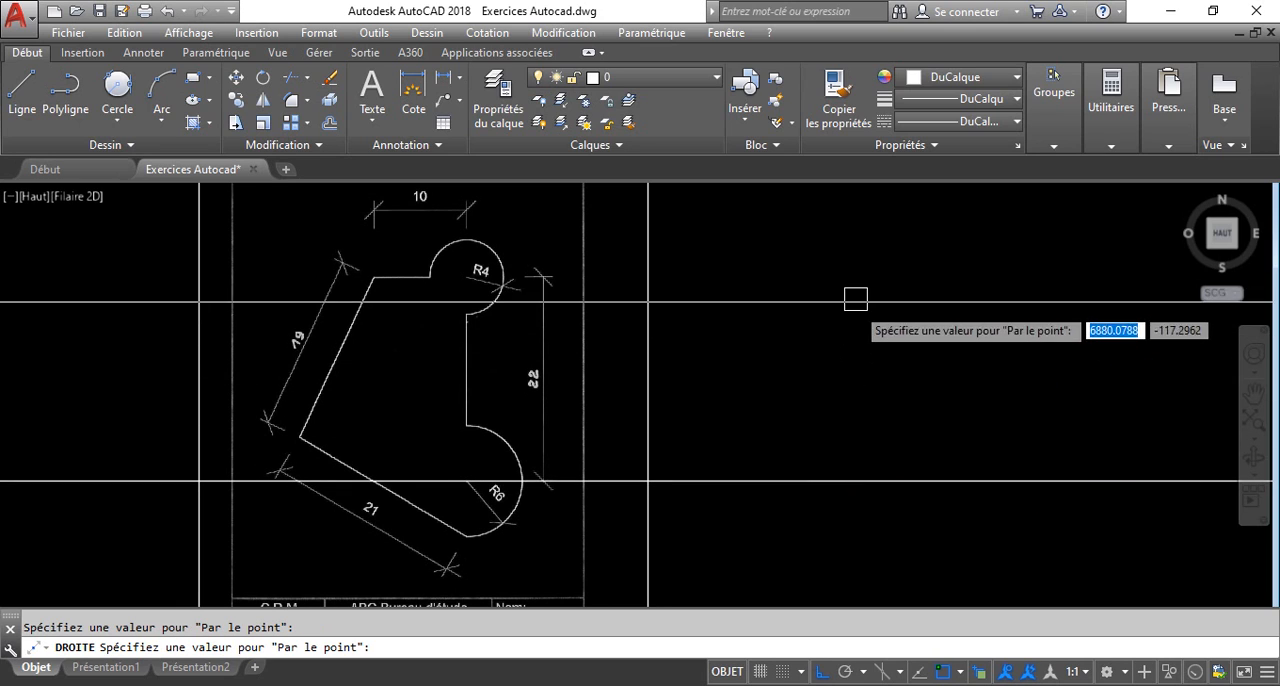
click(851, 277)
key(Return)
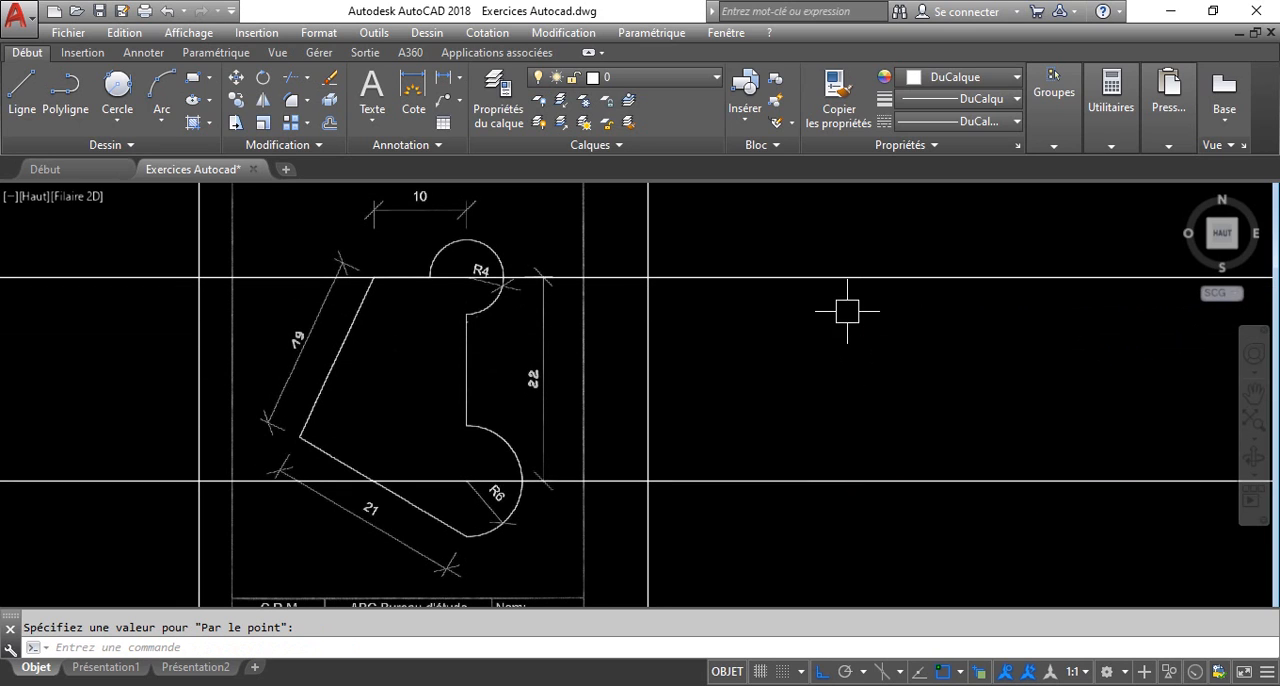
Draw a vertical construction line just outside the attached sheet, crossing both horizontal construction lines.
key(Return)
text(v)
key(Return)
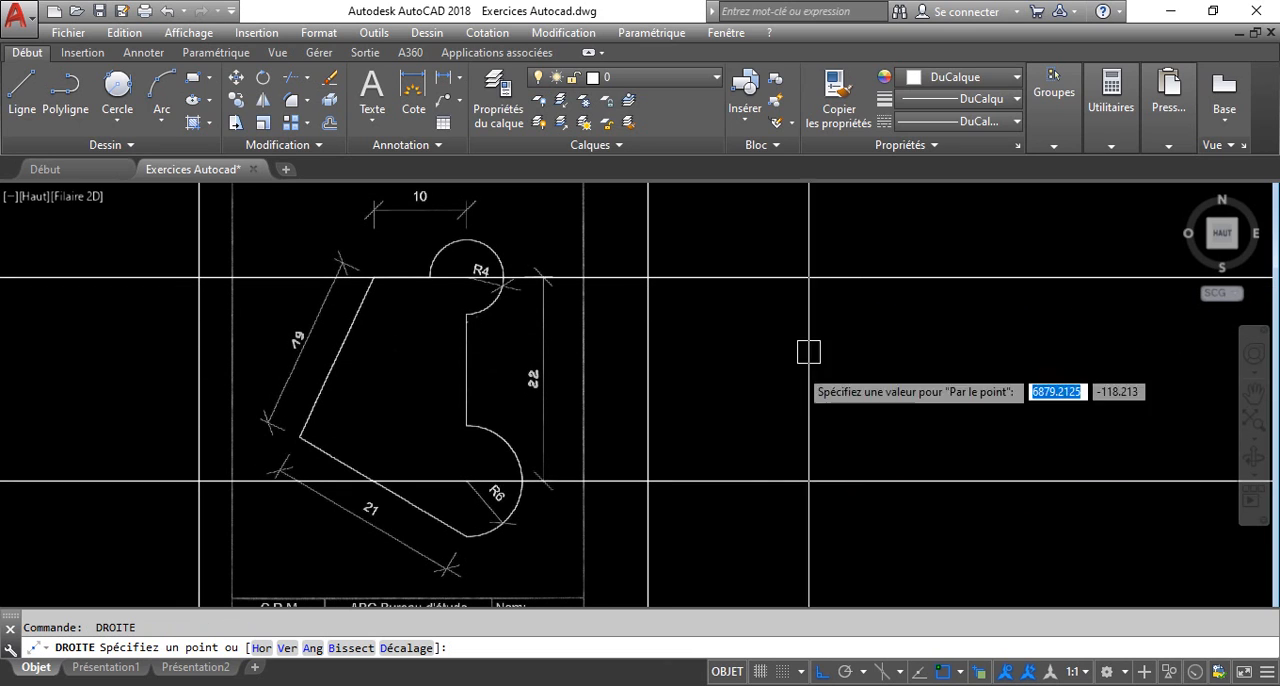
click(739, 425)
key(Return)
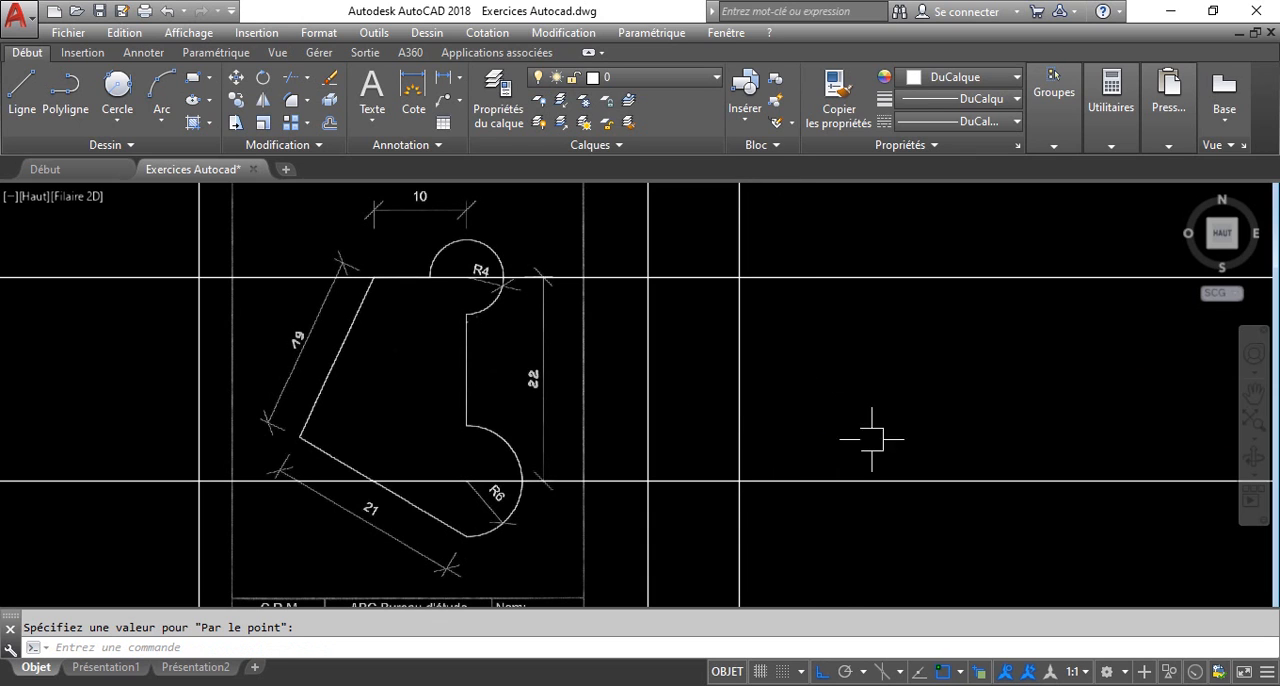
Scale the sheet and construction lines about the lower intersection by reference, setting the distance between the two horizontal lines to 22.
click(850, 543)
click(185, 265)
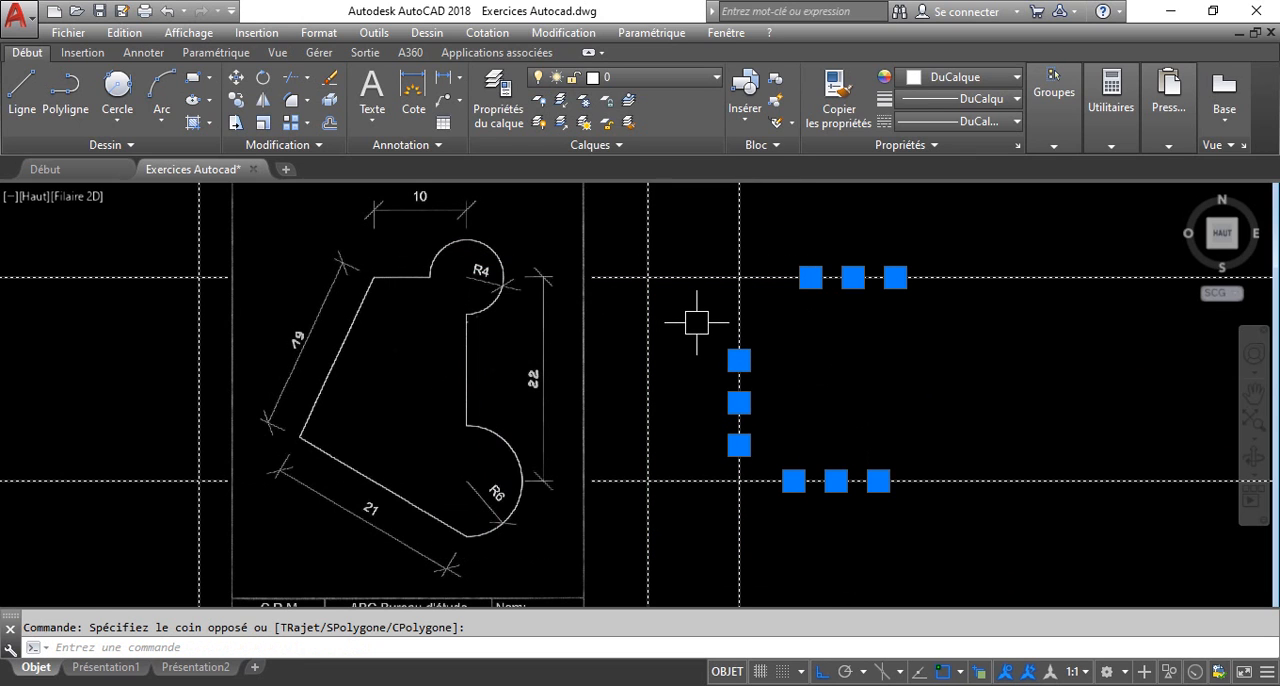
text(enc)
key(Return)
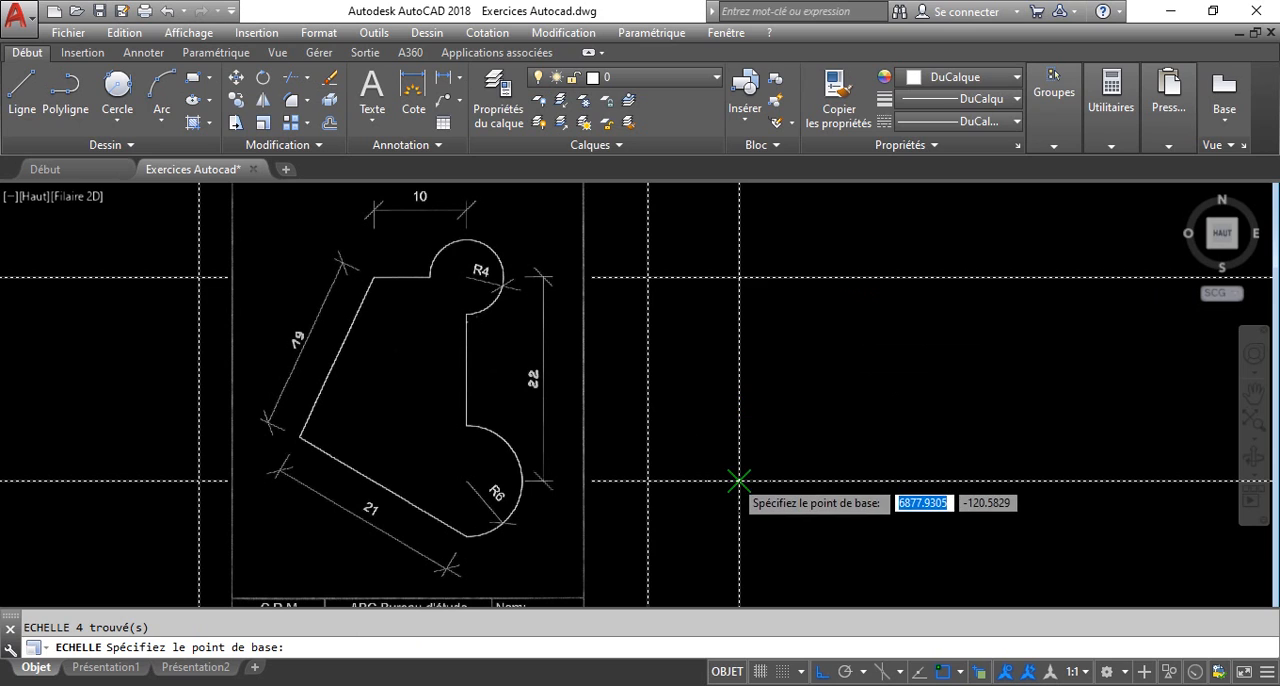
click(739, 481)
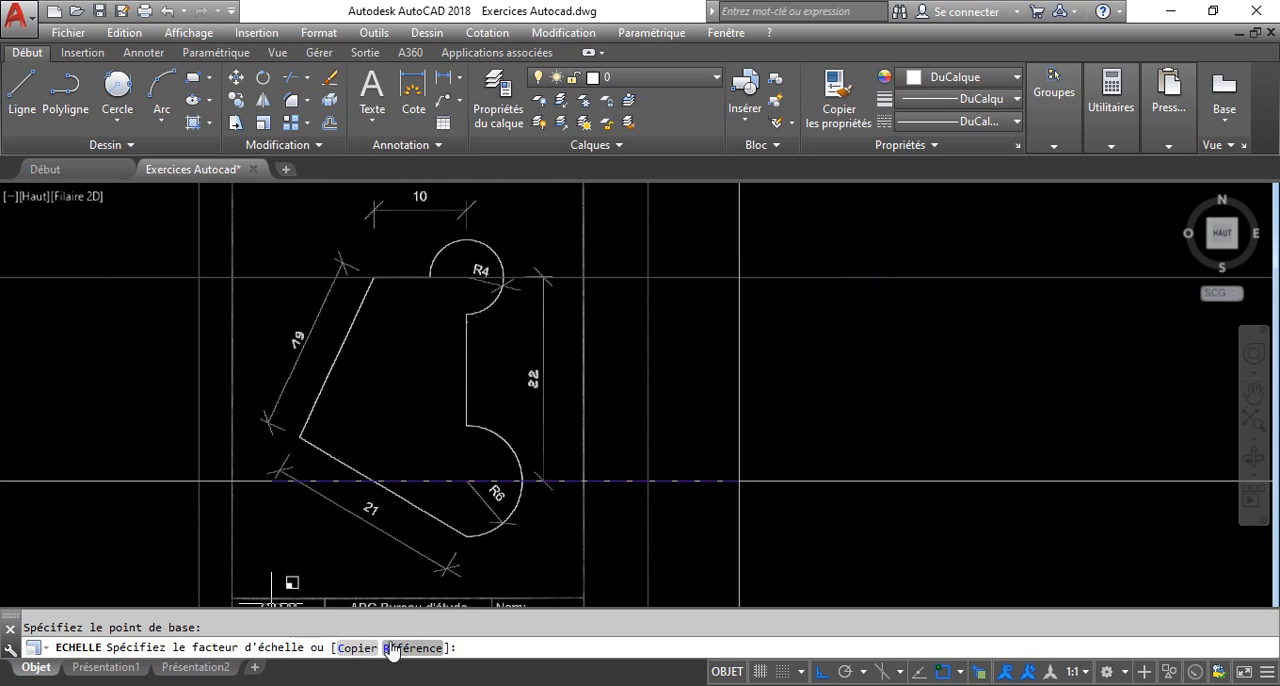
text(r)
key(Return)
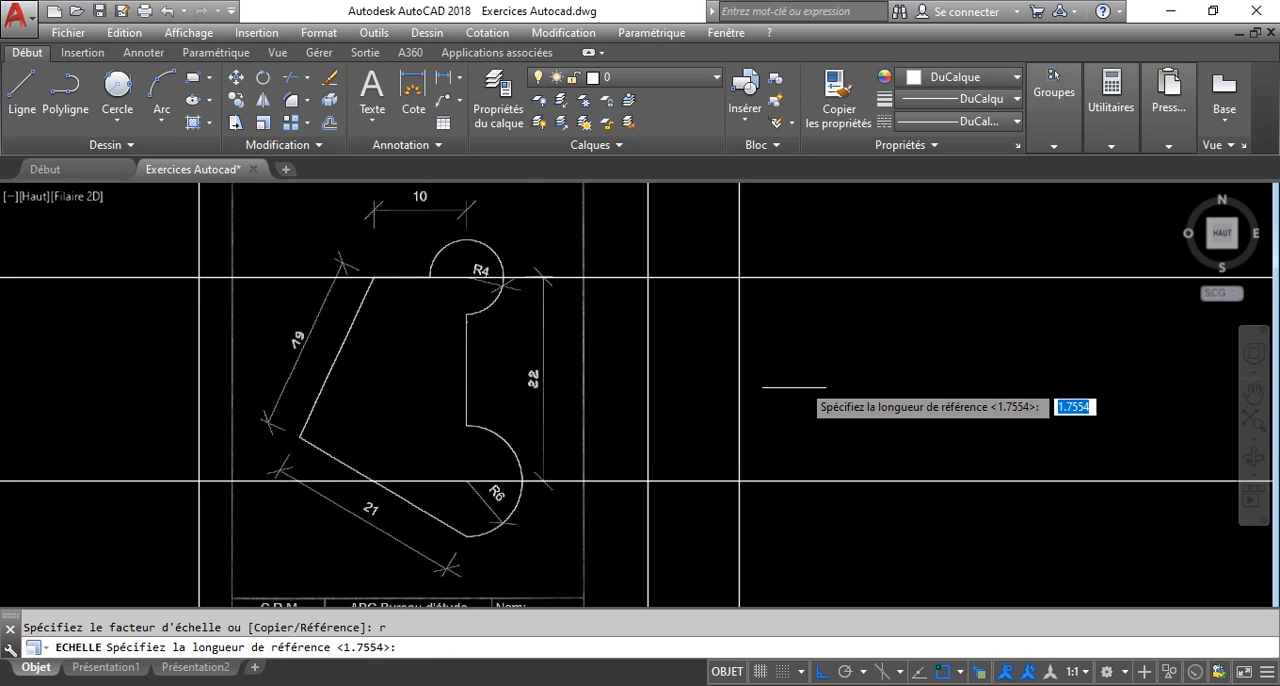
click(739, 481)
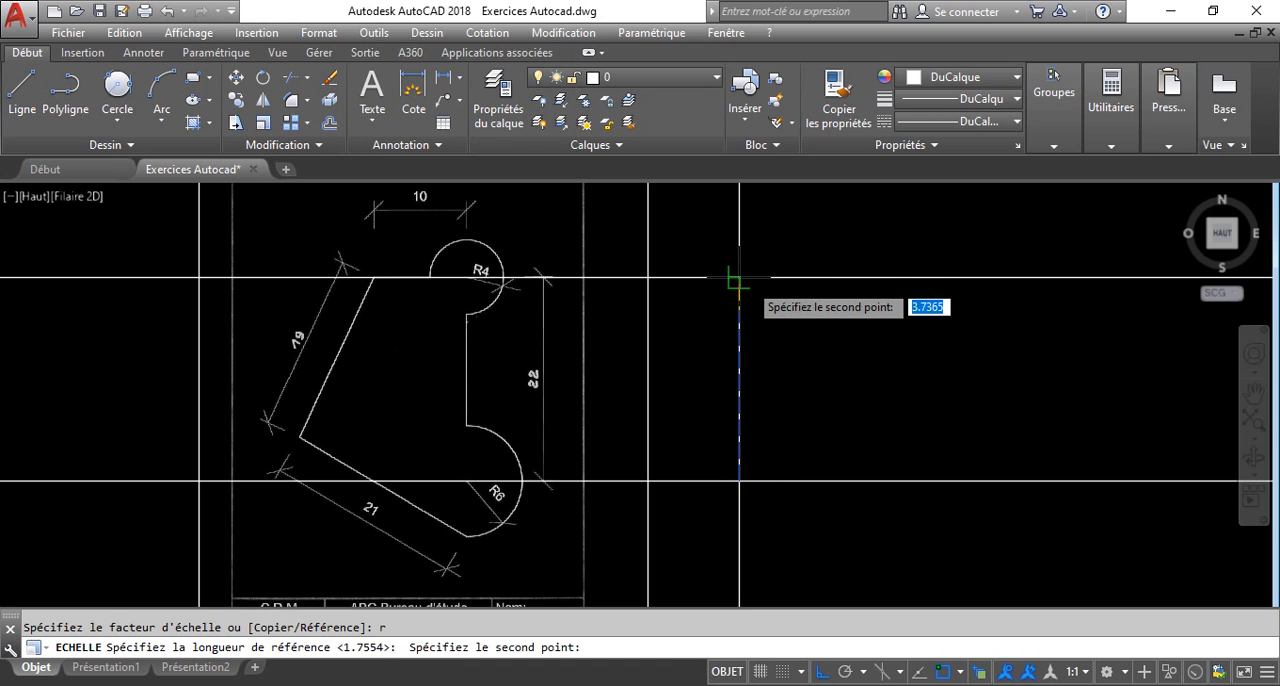
click(739, 277)
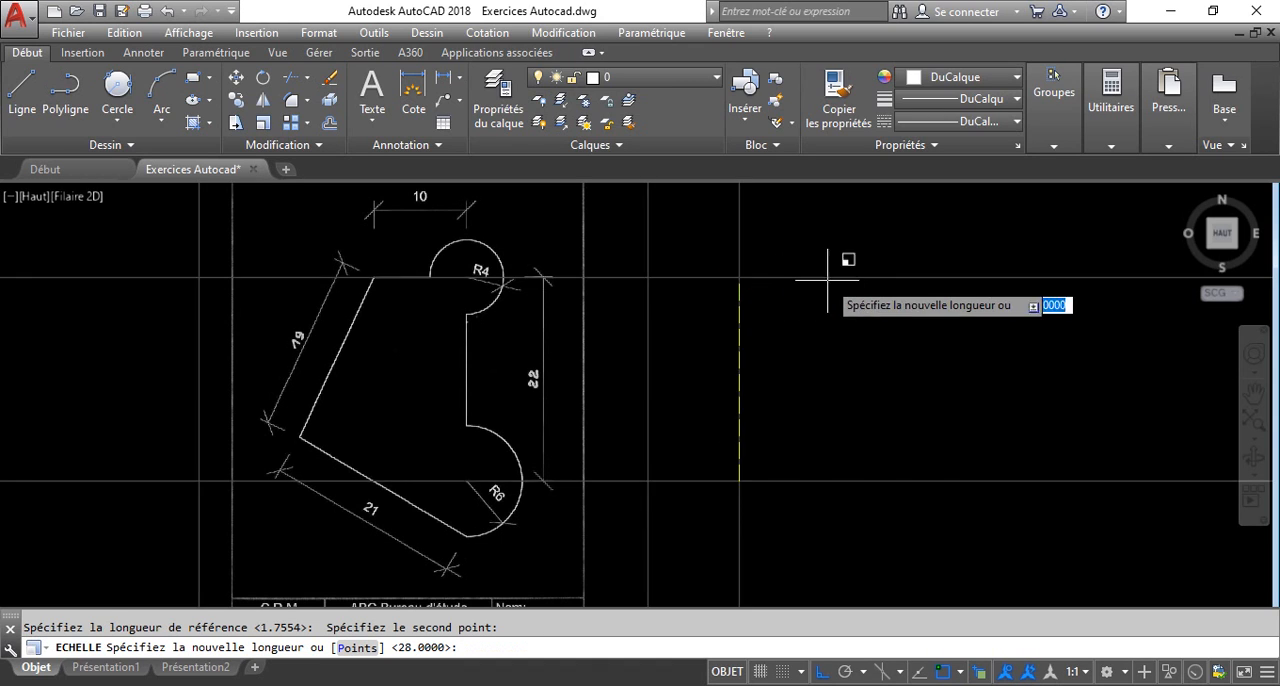
text(22)
key(Return)
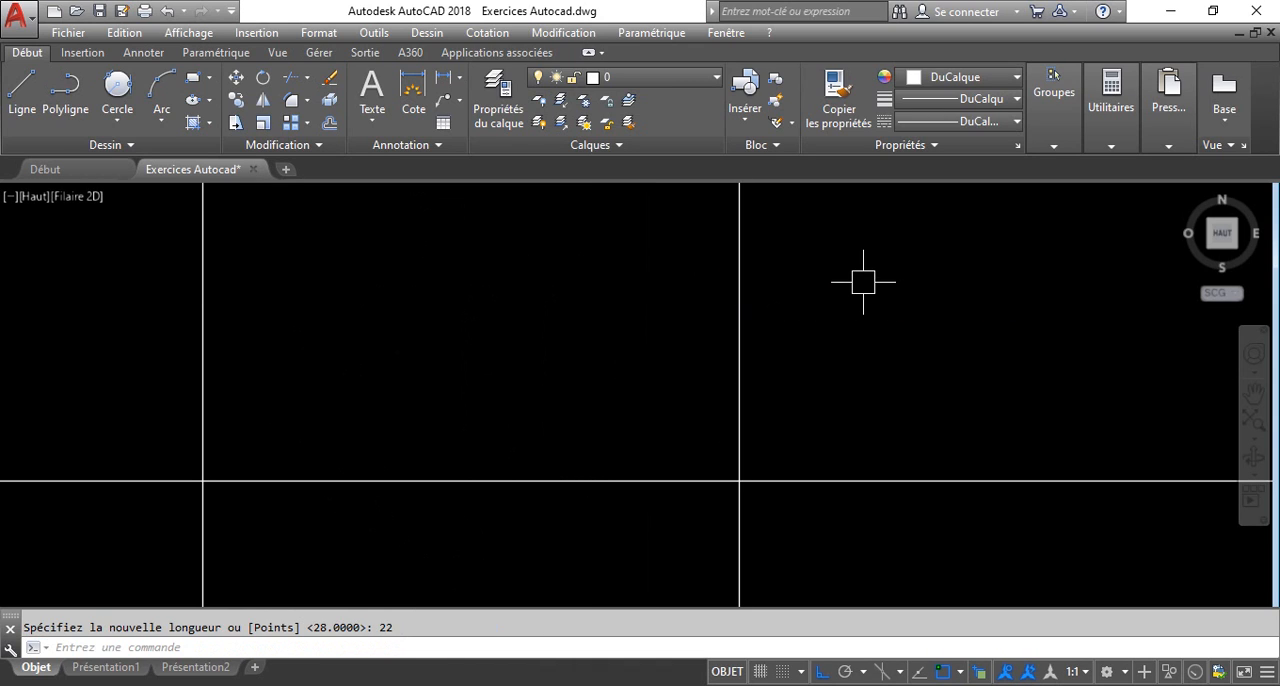
scroll(600, 460, down, 5)
scroll(523, 463, up, 2)
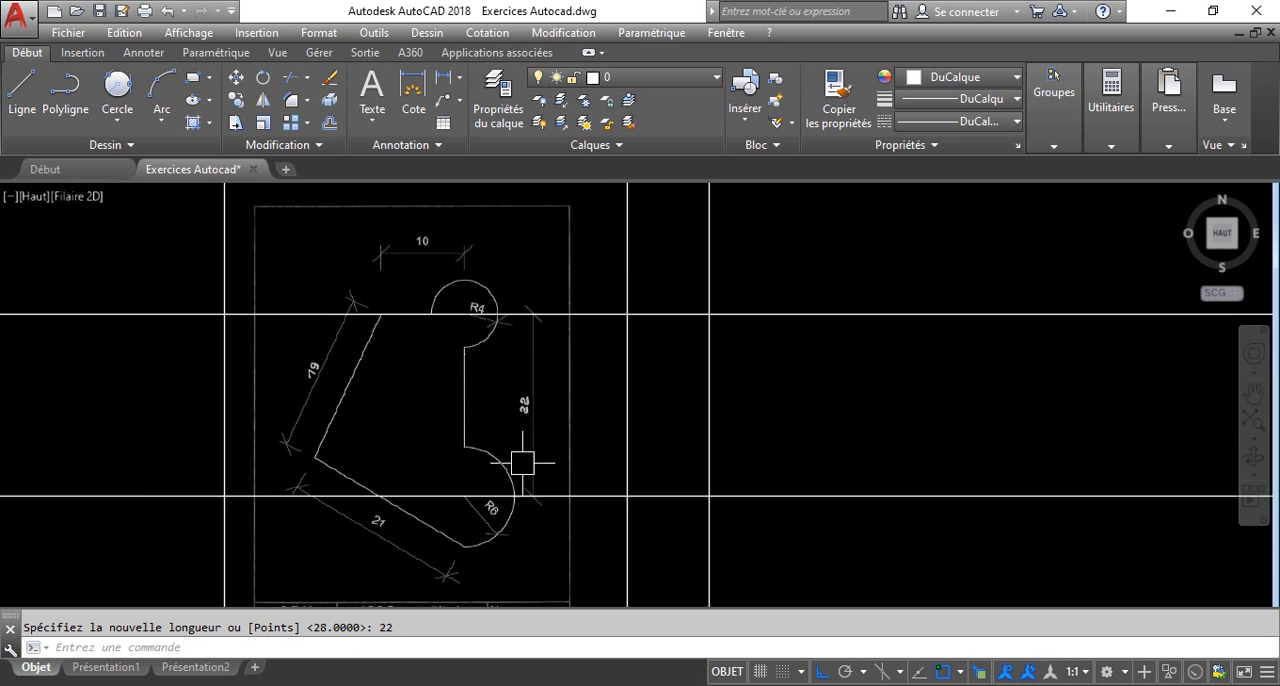
click(890, 560)
click(678, 276)
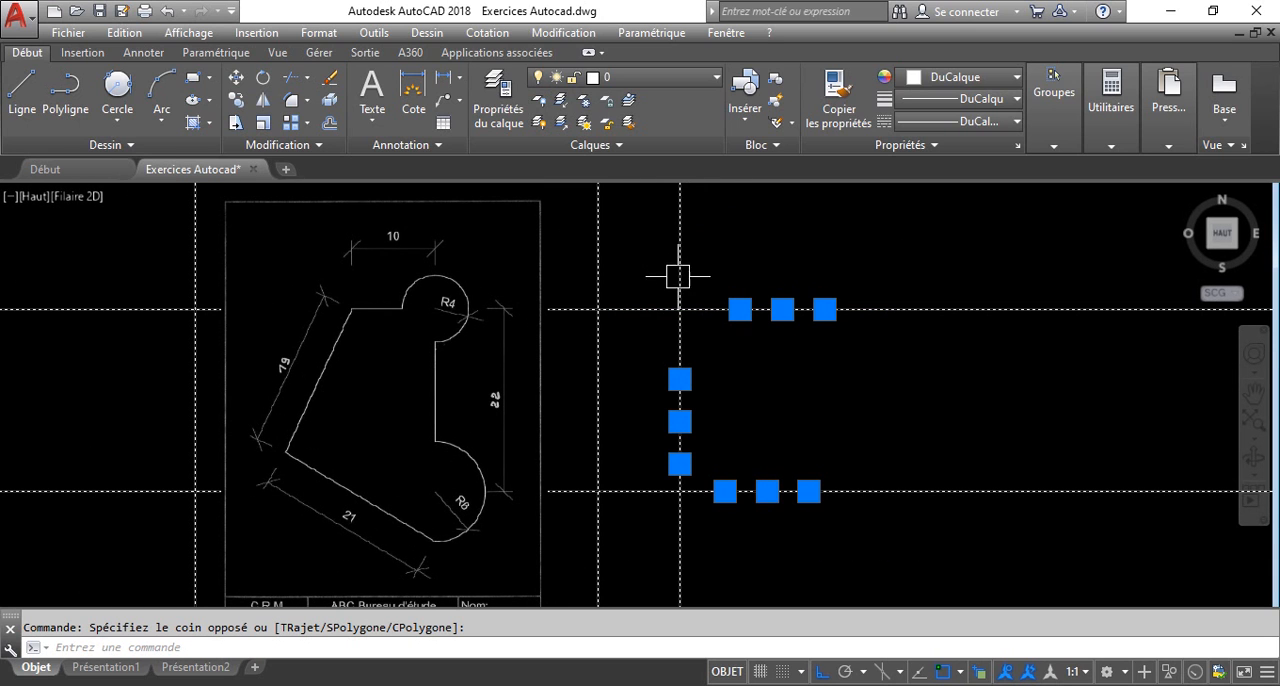
text(ef)
key(Return)
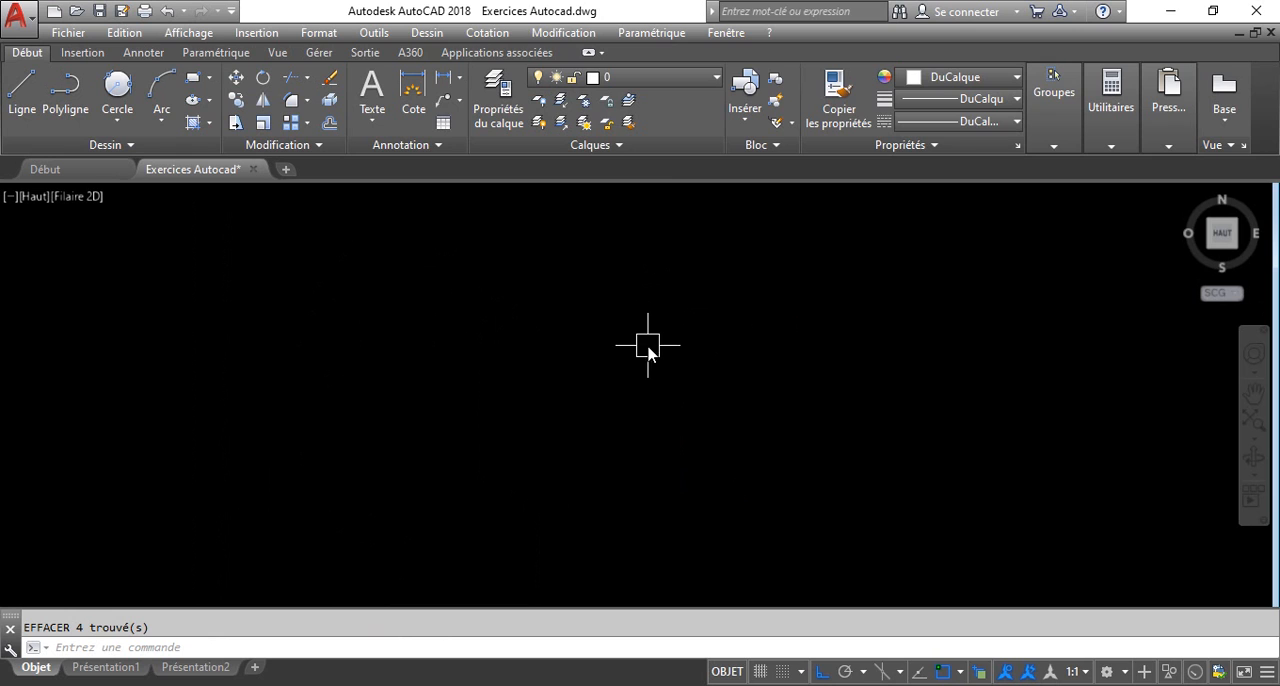
key(ctrl+z)
Erase the three construction lines, leaving the attached PDF sheet out of the selection.
click(872, 563)
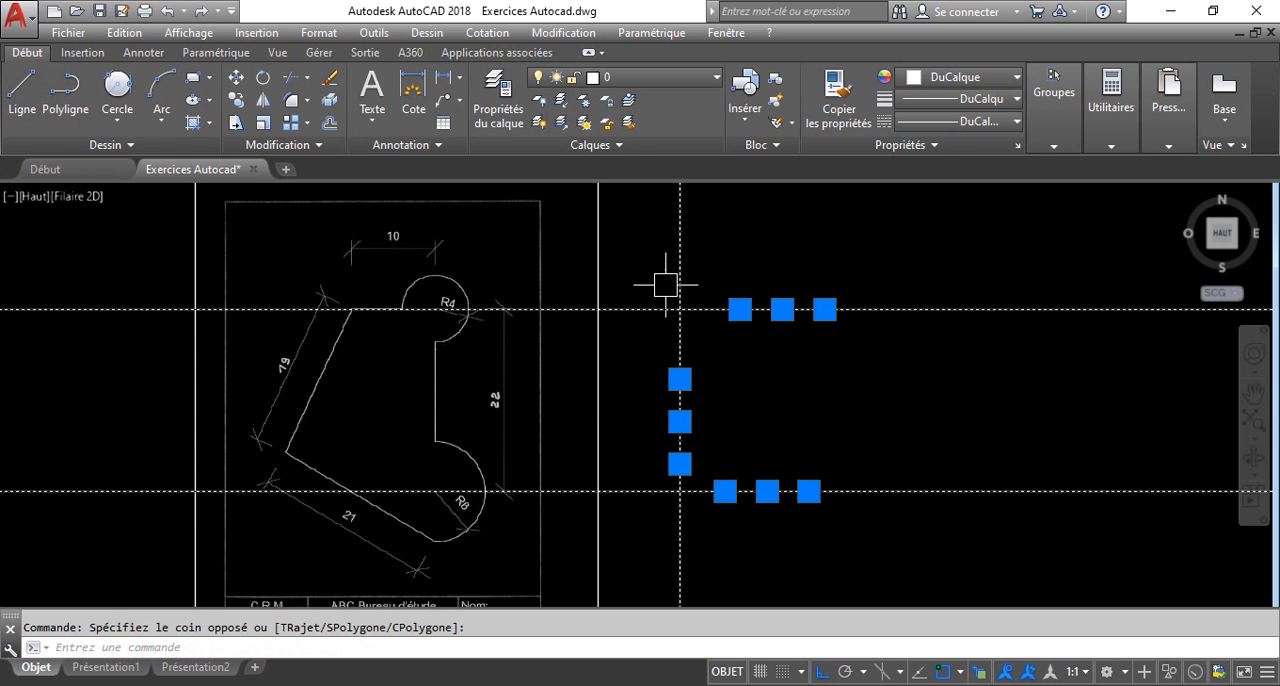
key(Delete)
middle_drag(673, 377, 605, 366)
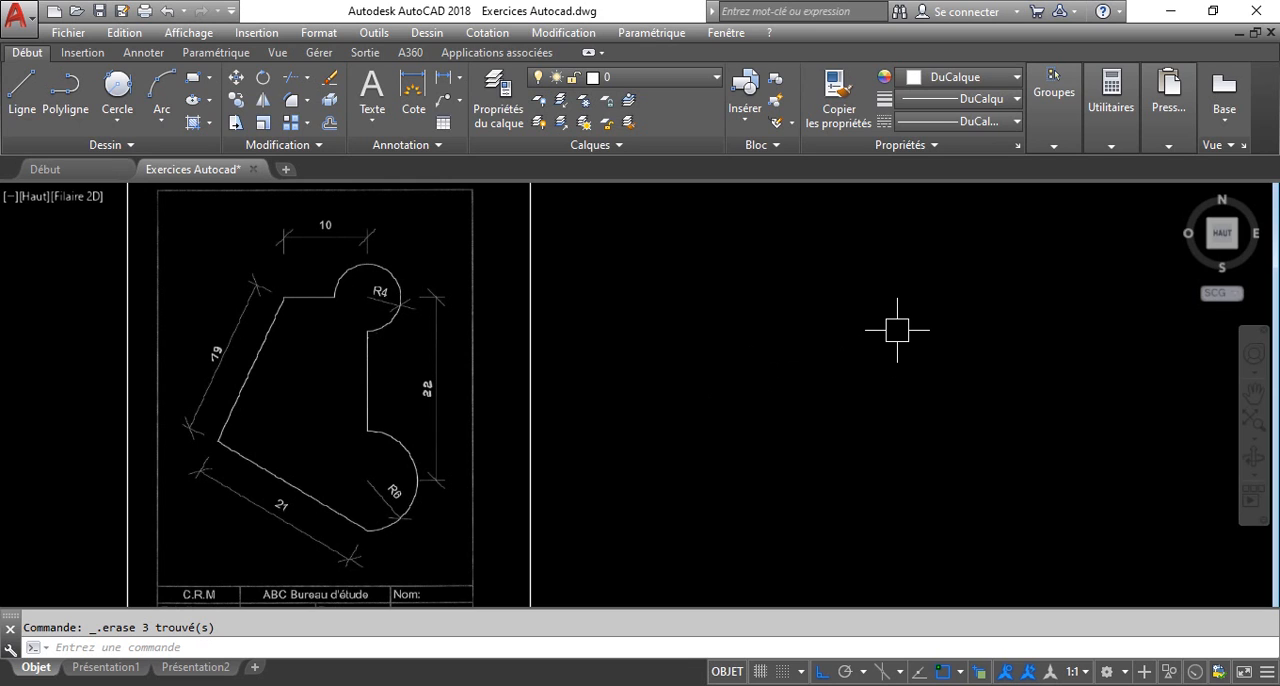
Draw a circle of radius 6 in the empty area beside the attached sheet.
text(c)
key(Return)
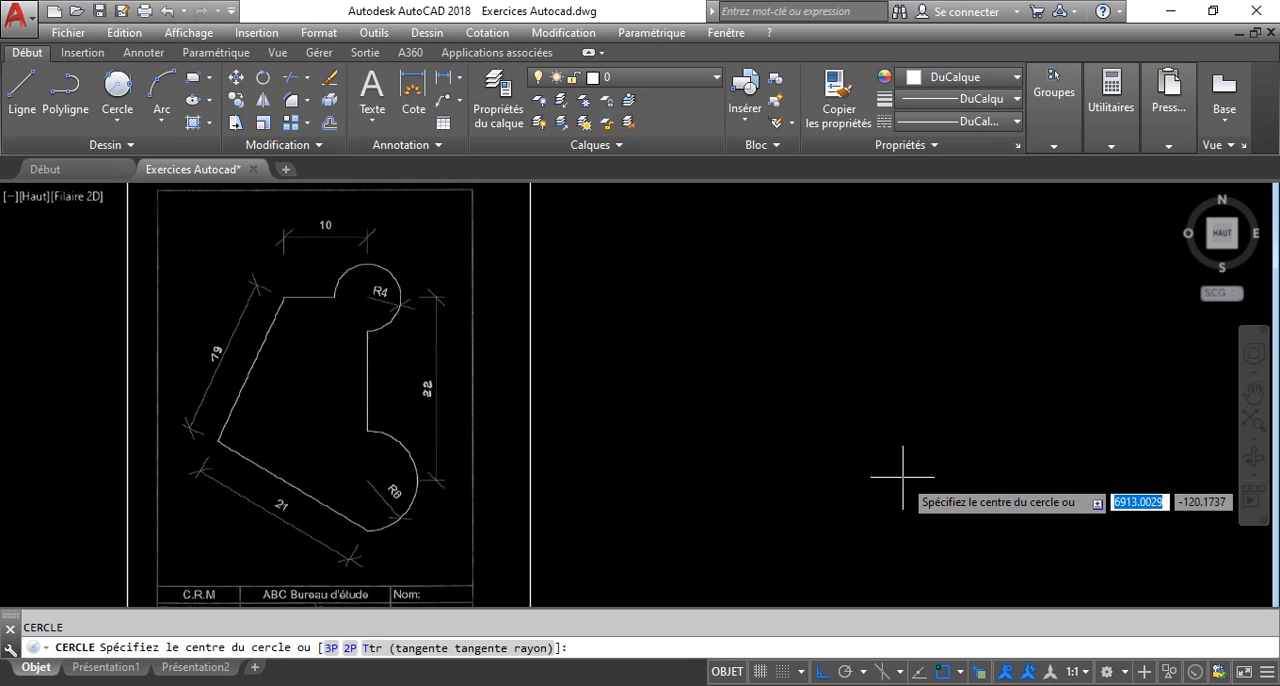
click(945, 460)
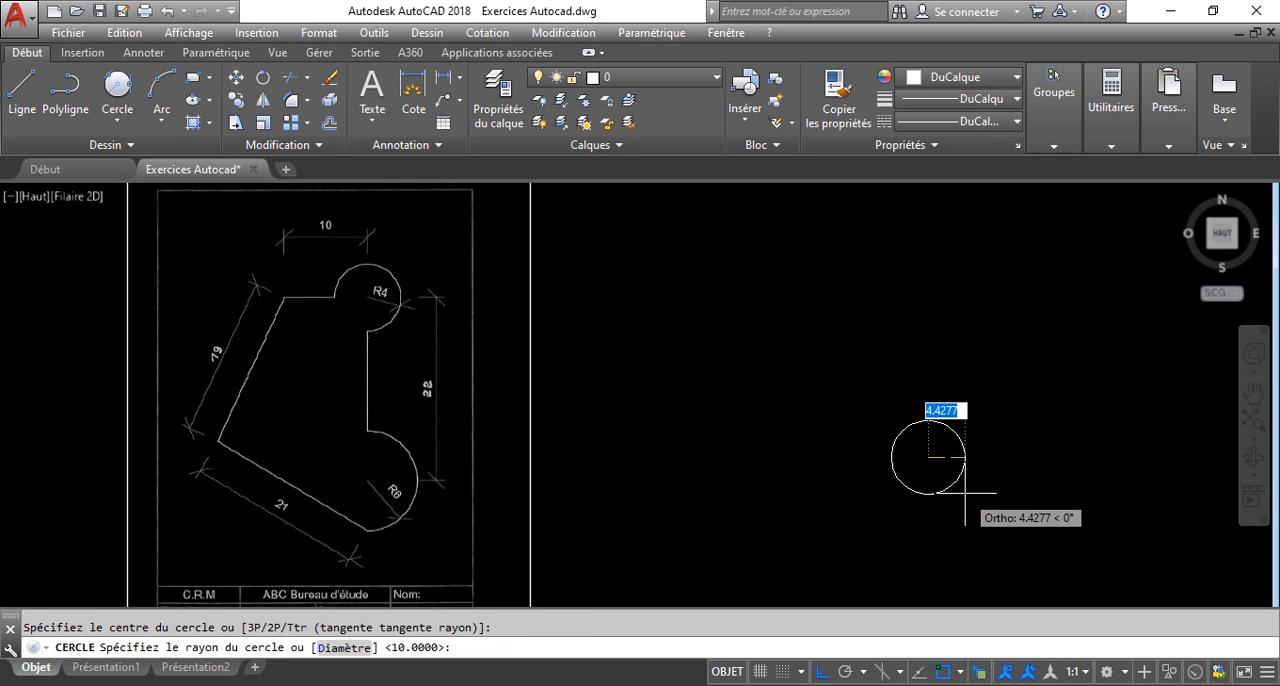
text(6)
key(Return)
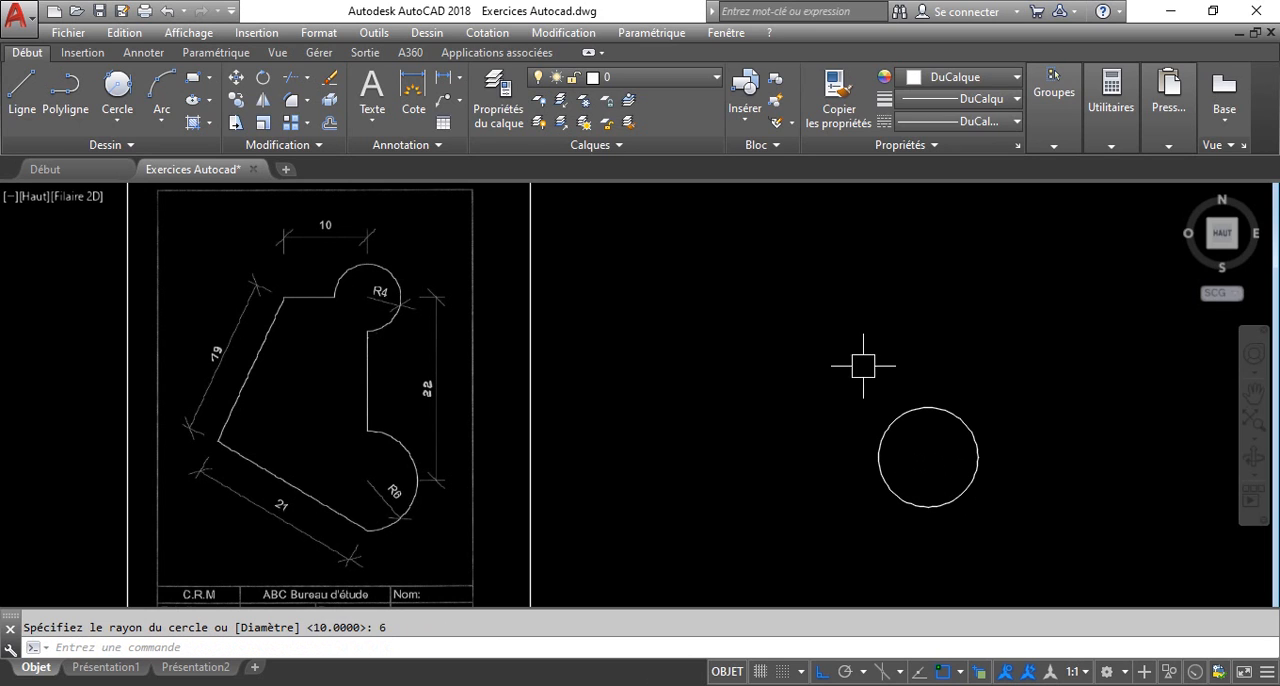
Draw a vertical line 22 long upward from the centre of the radius 6 circle.
text(l)
key(Return)
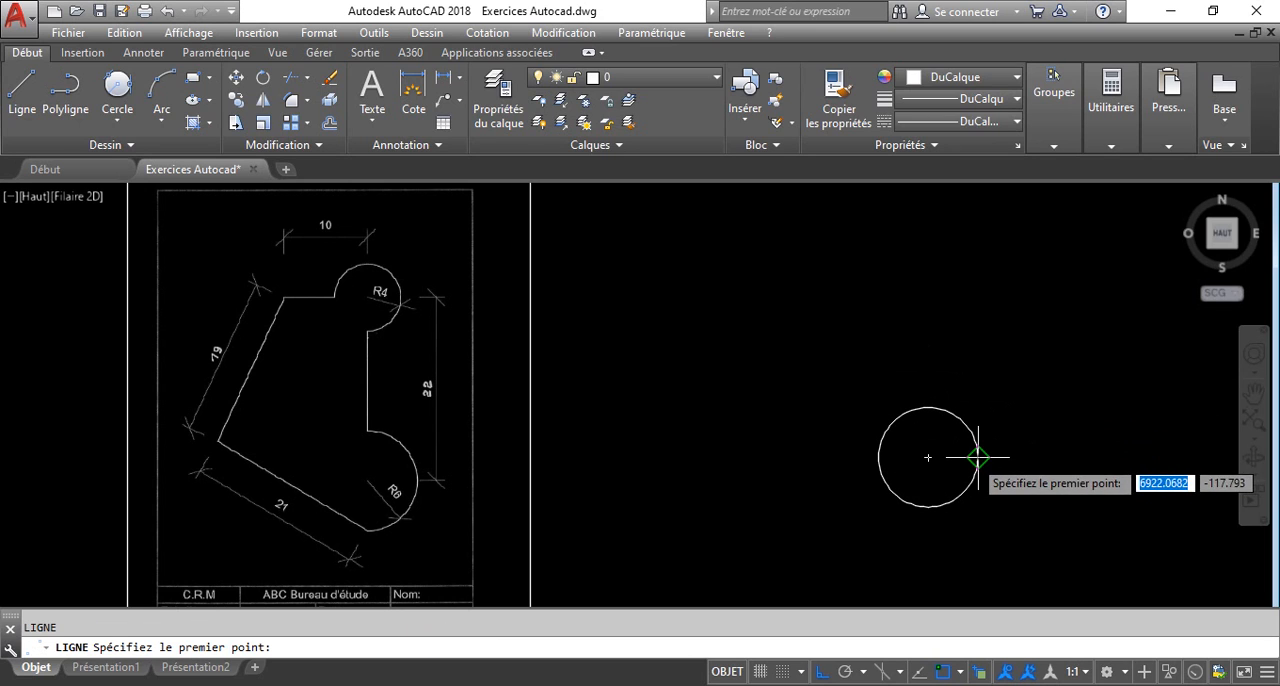
click(926, 457)
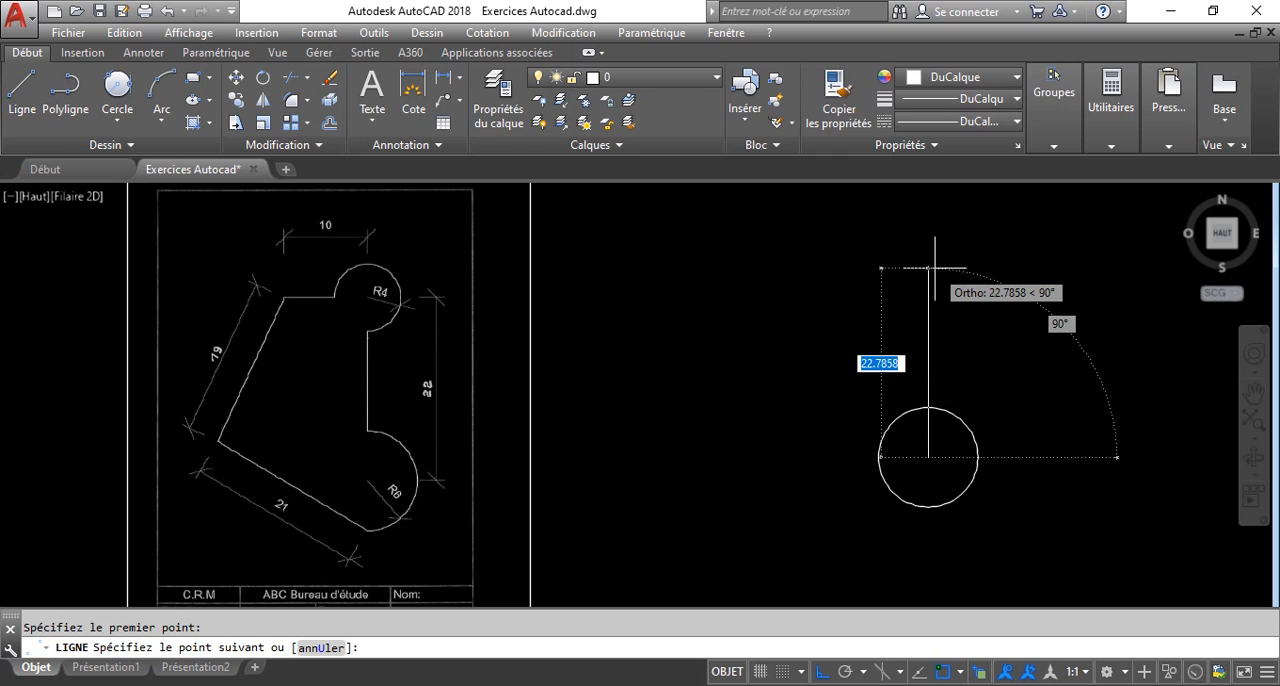
text(22)
key(Return)
Draw a circle of radius 4 centred on the upper end of the vertical line.
key(Return)
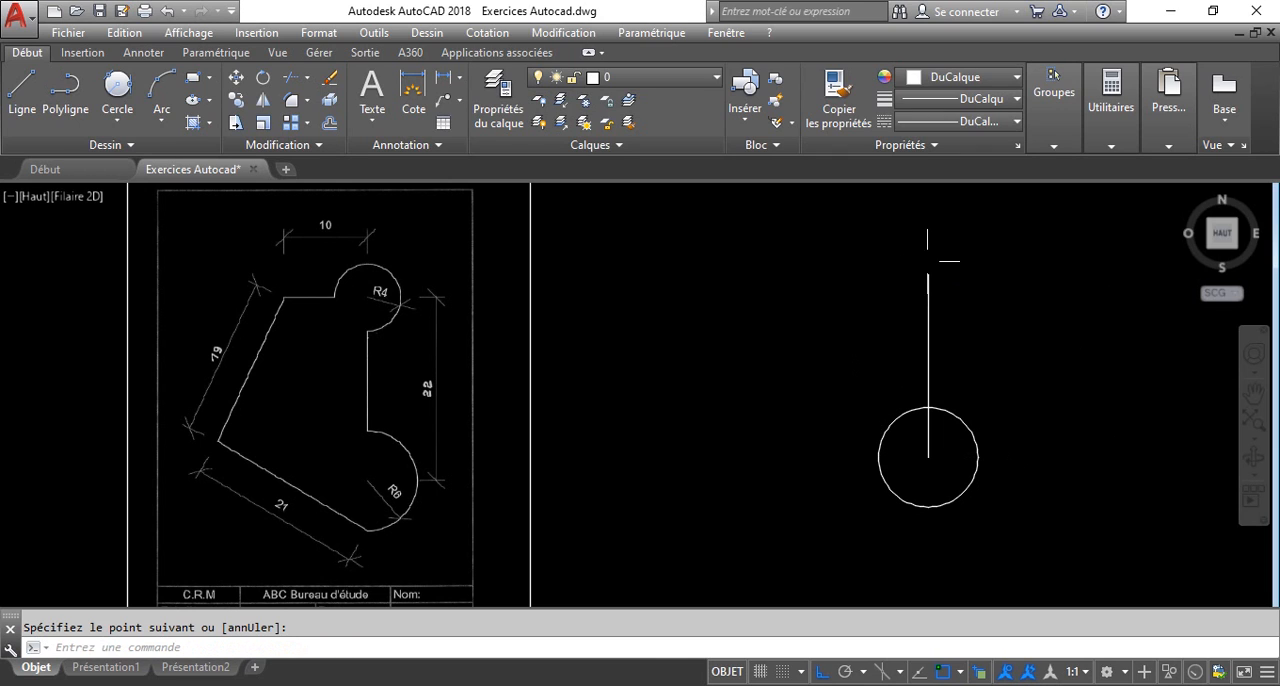
text(c)
key(Return)
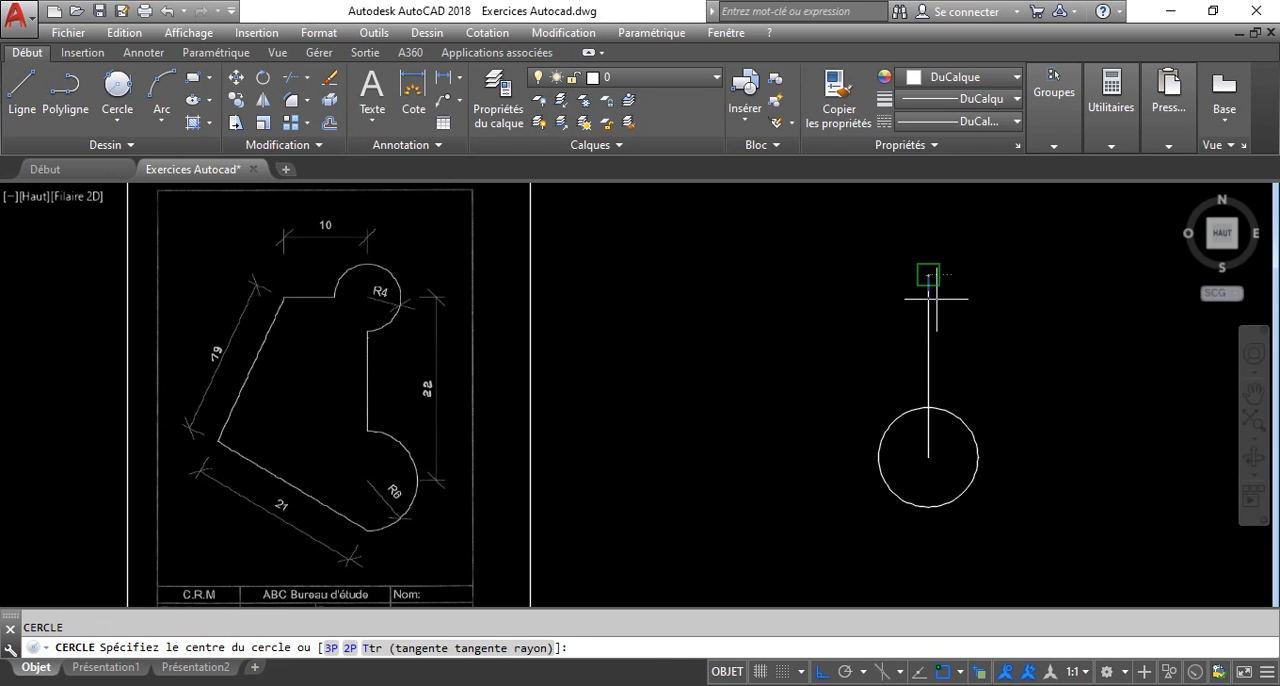
click(928, 274)
text(4)
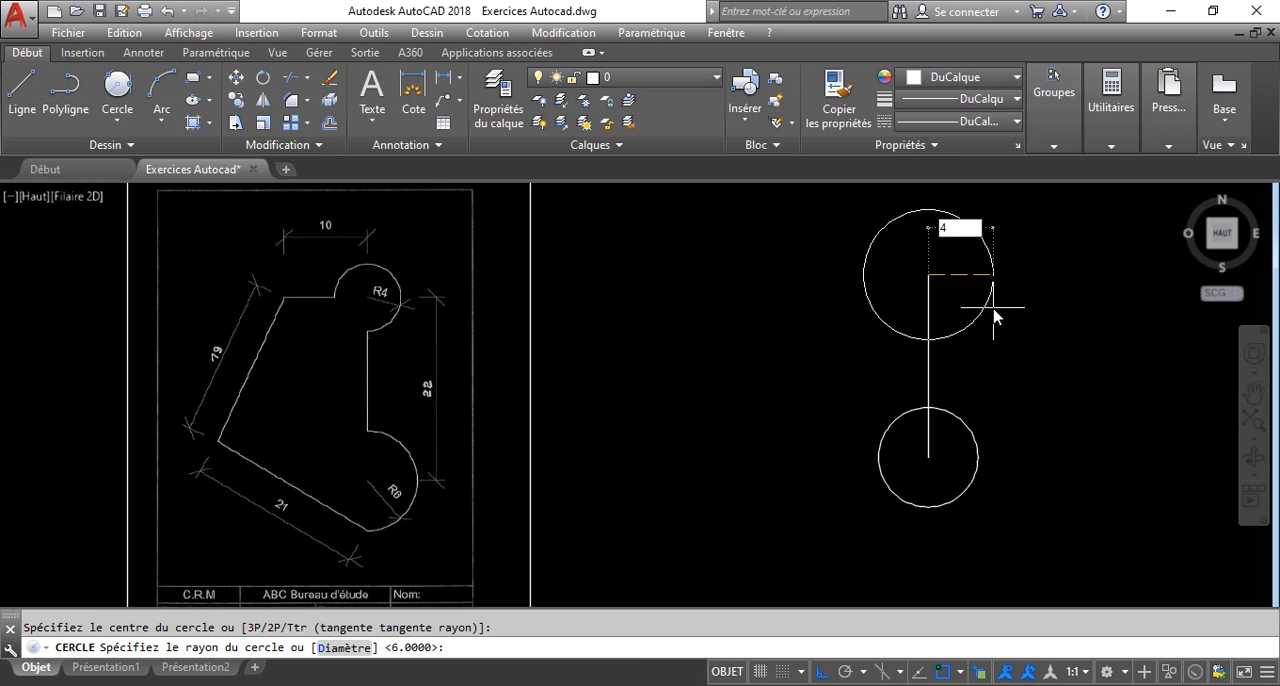
key(Return)
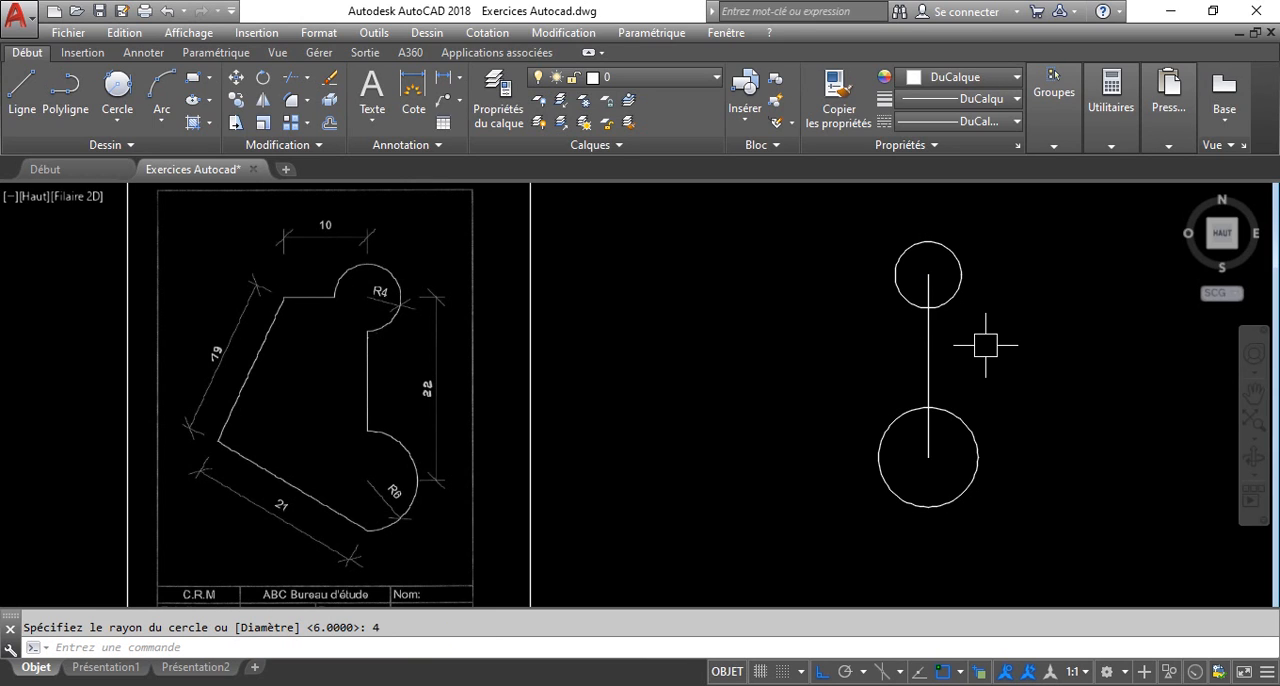
Draw a horizontal line 10 long leftward from the centre of the radius 4 circle.
text(l)
key(Return)
click(928, 274)
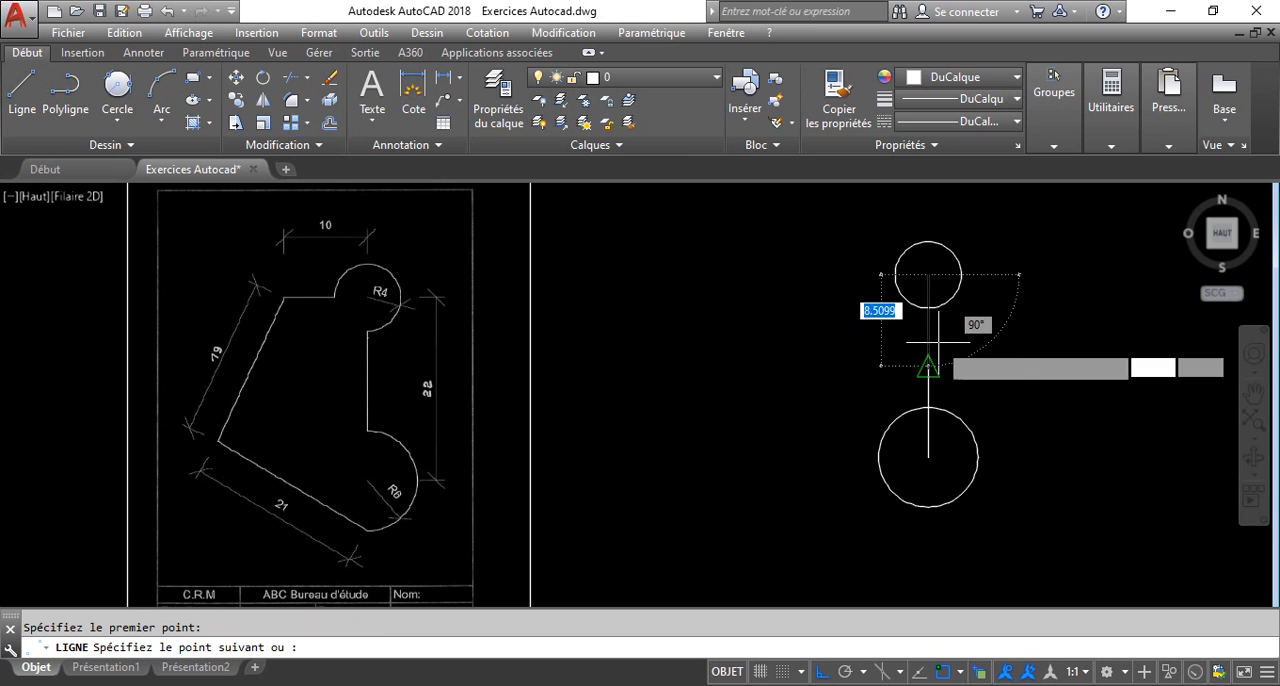
text(10)
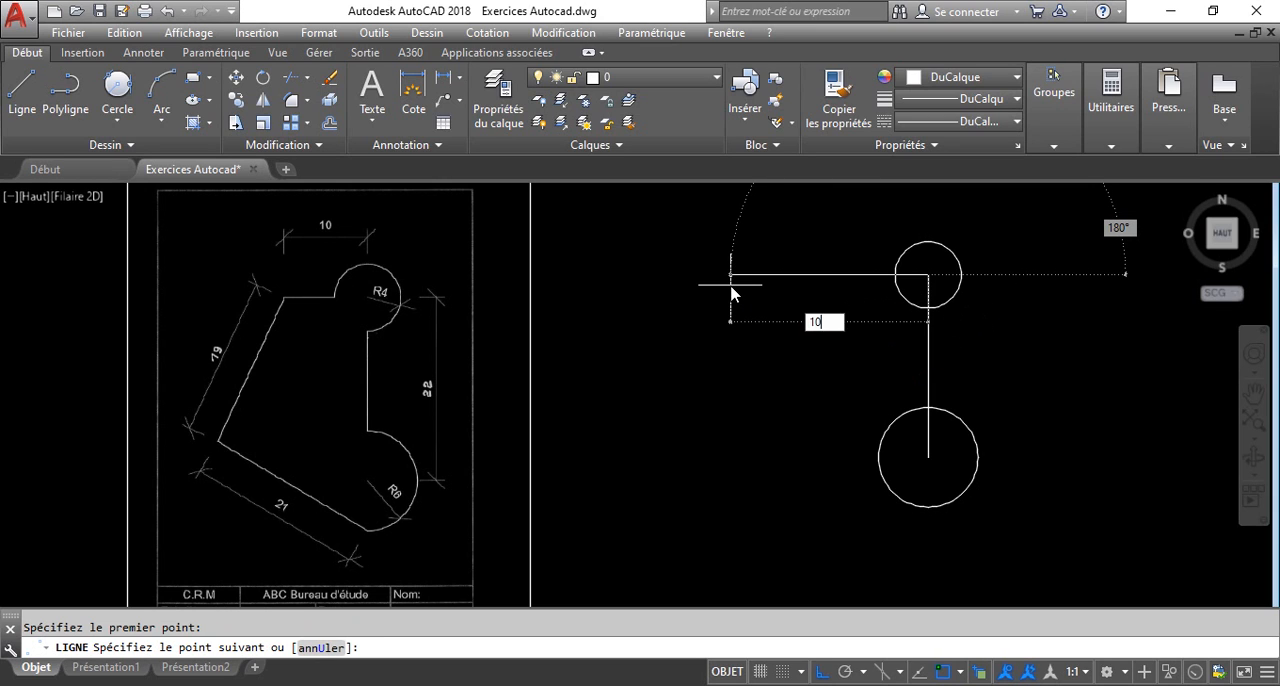
key(Return)
key(Return)
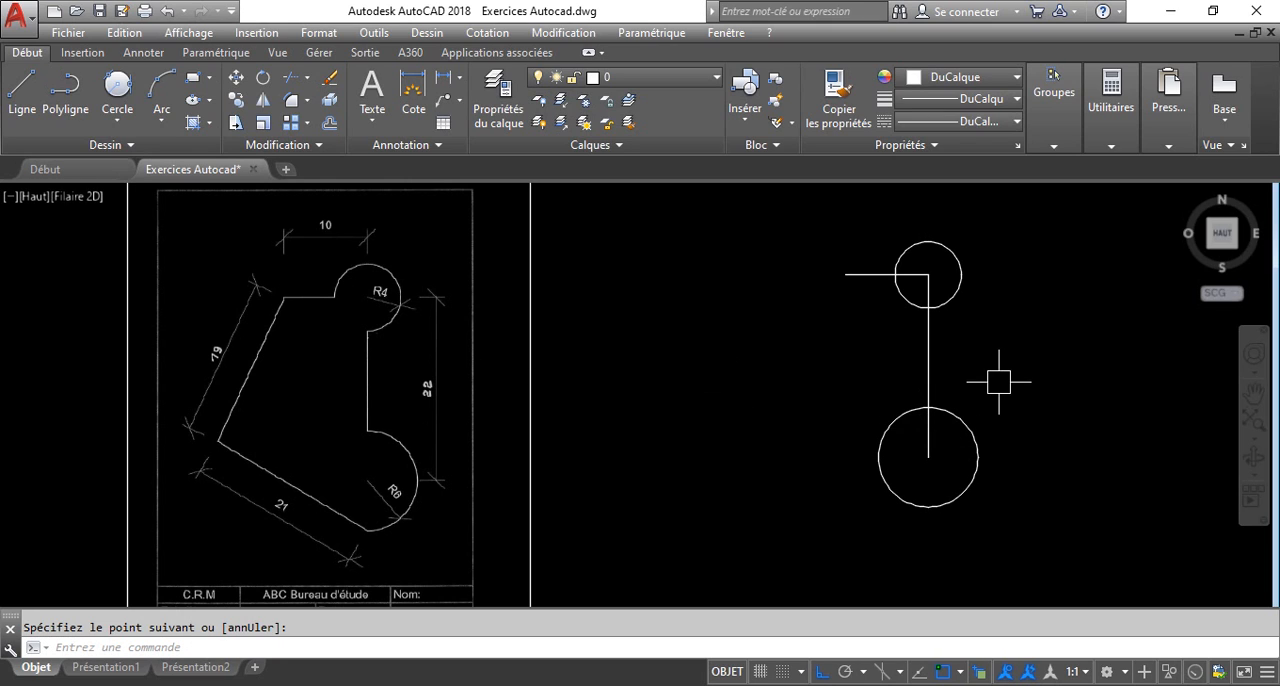
Stretch the vertical line's lower end straight down past the bottom of the radius 6 circle.
click(929, 455)
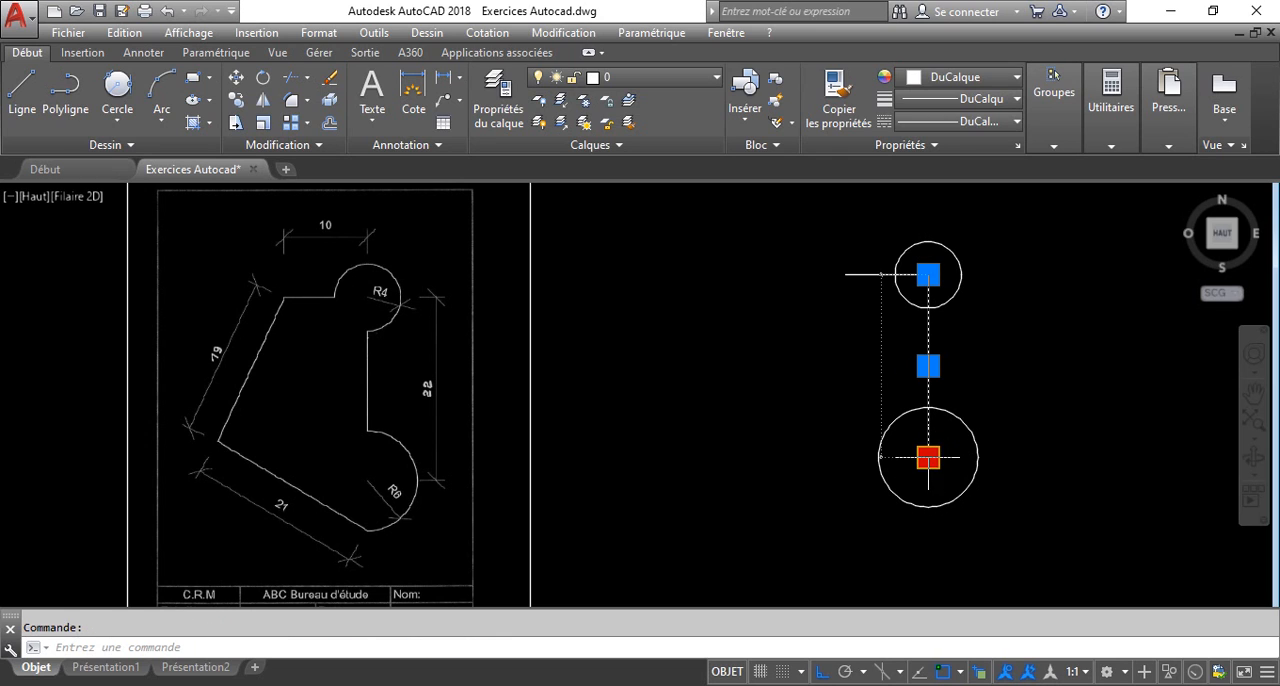
click(929, 545)
key(Escape)
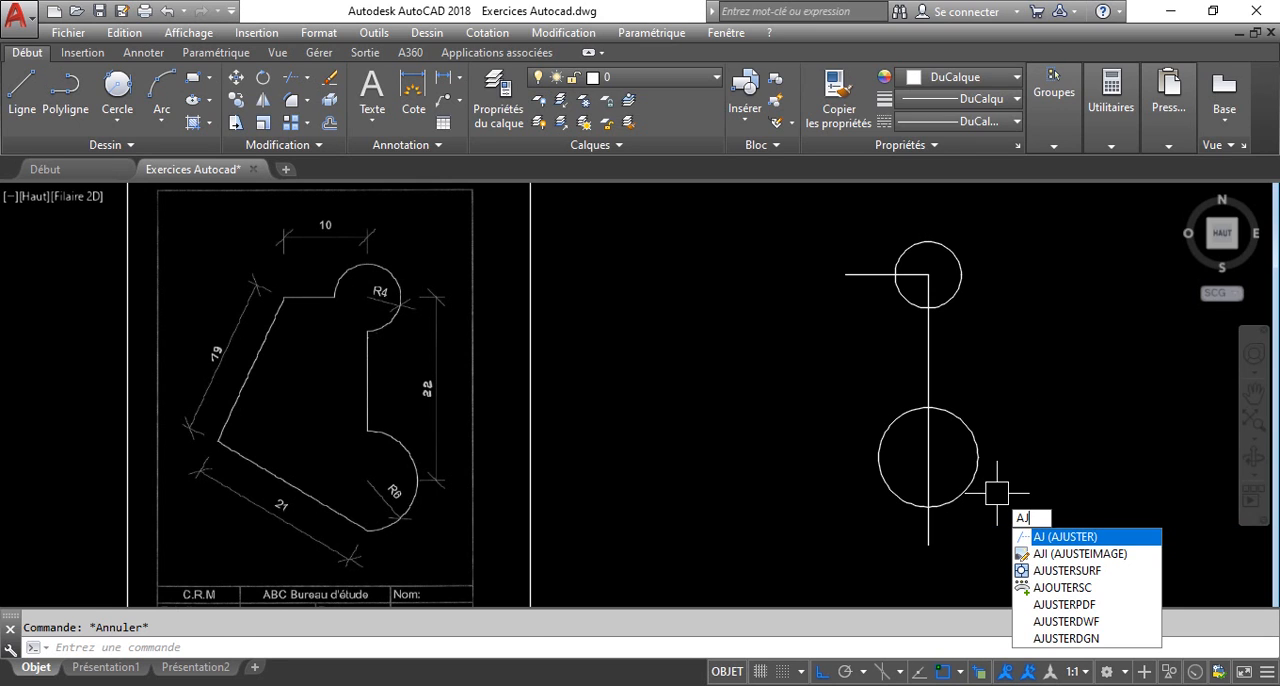
Trim the left half of the large circle, the lower-left quarter of the small one, and the line portions inside and below the circles.
key(Return)
key(Return)
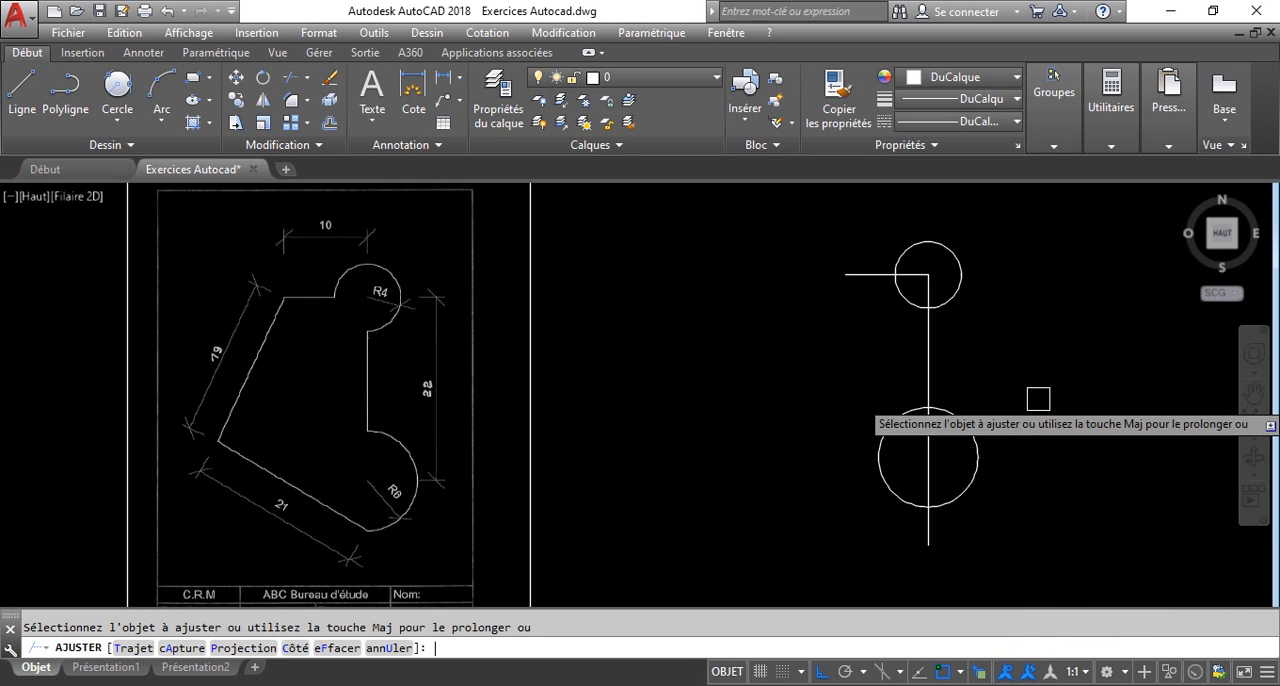
click(890, 460)
click(935, 532)
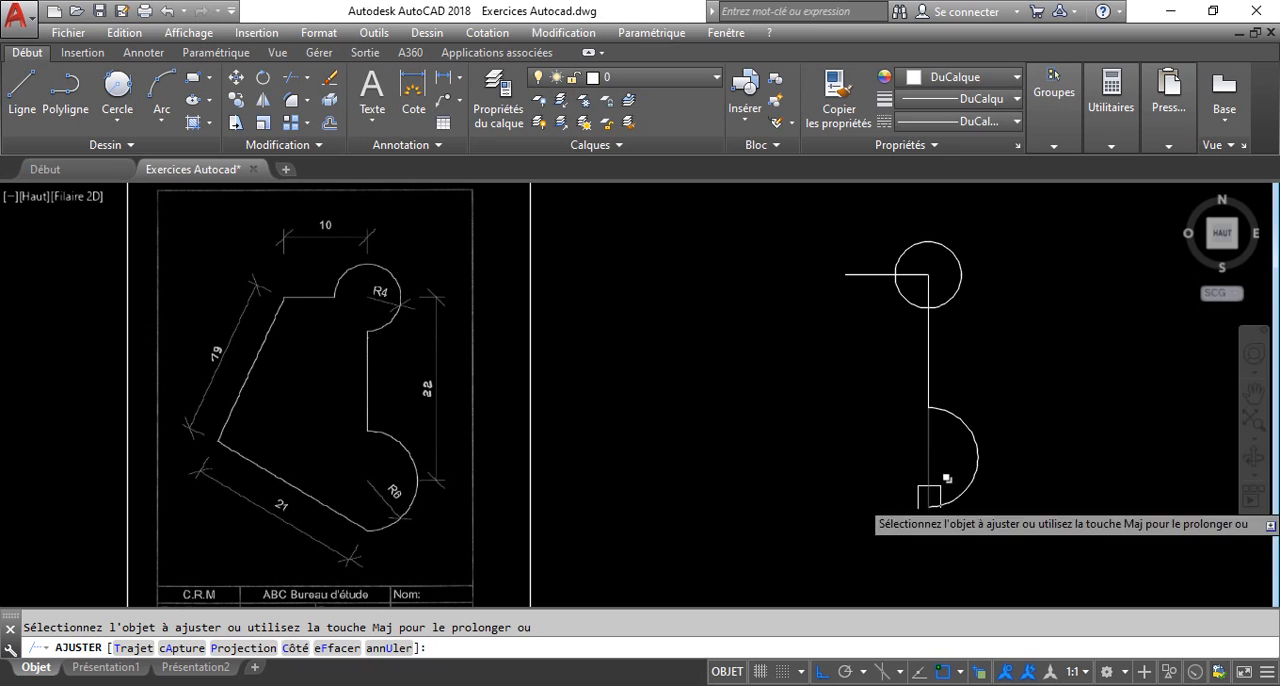
click(929, 460)
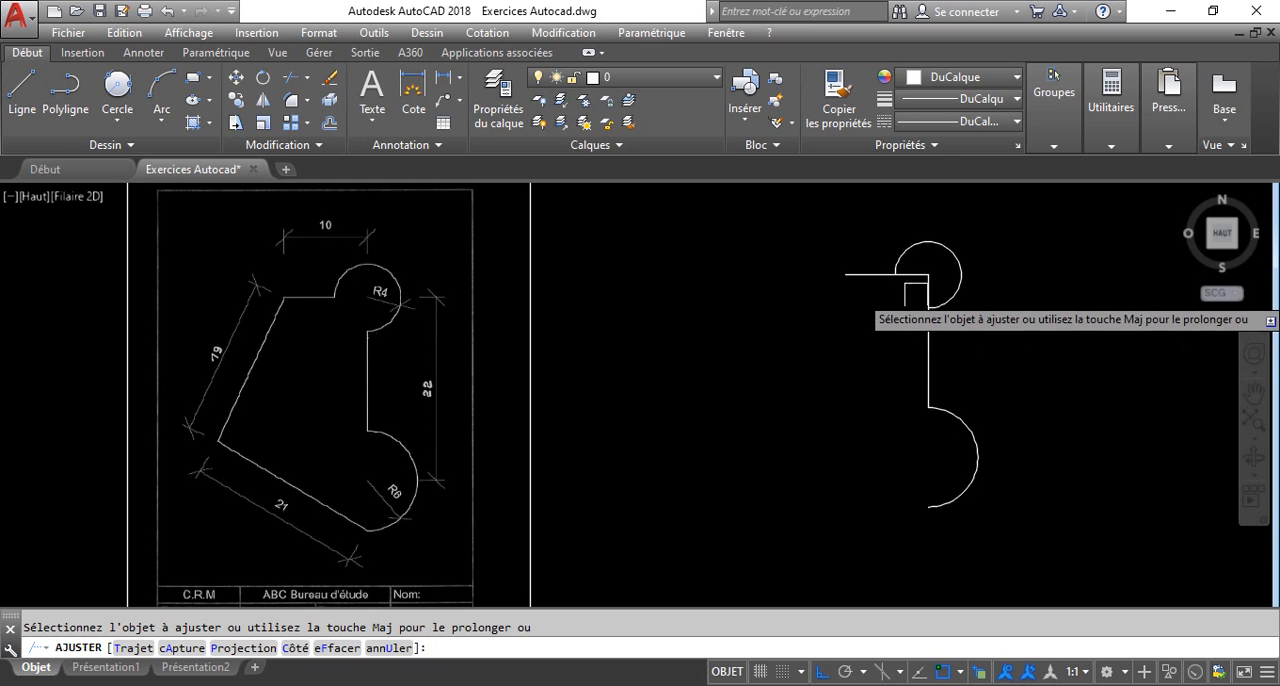
click(919, 289)
click(920, 279)
key(Return)
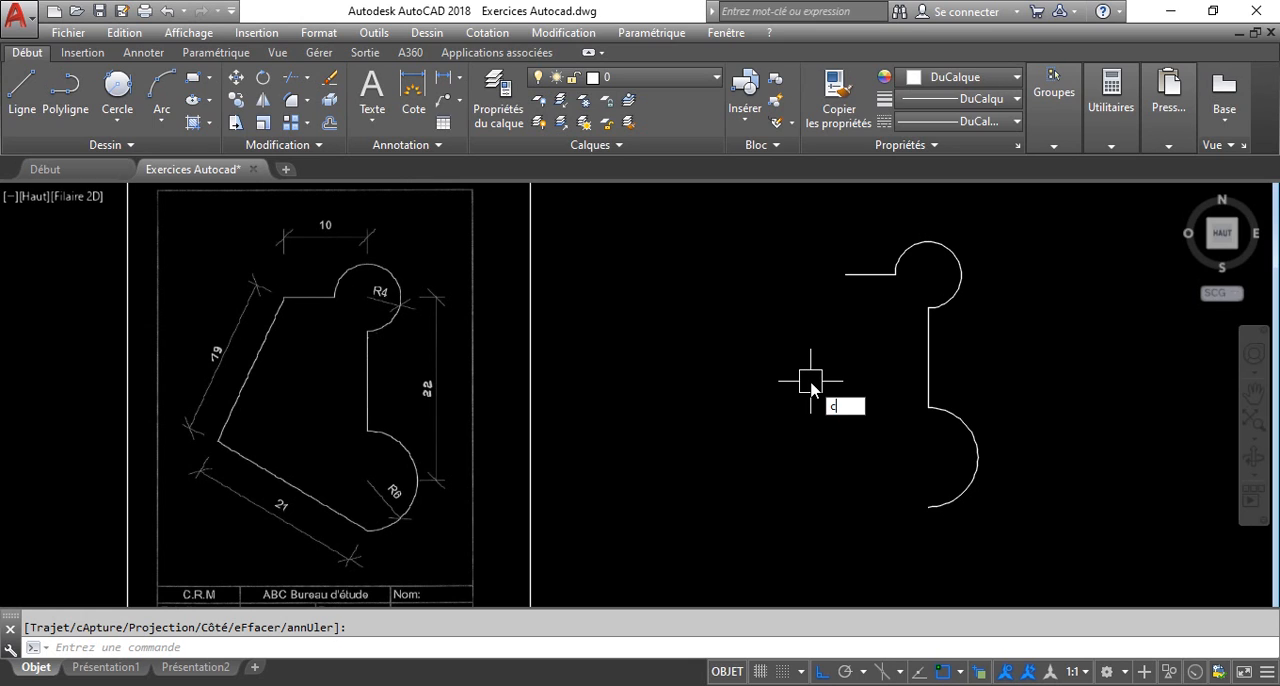
Draw a construction circle of radius 19 centred on the left end of the short horizontal line.
key(Return)
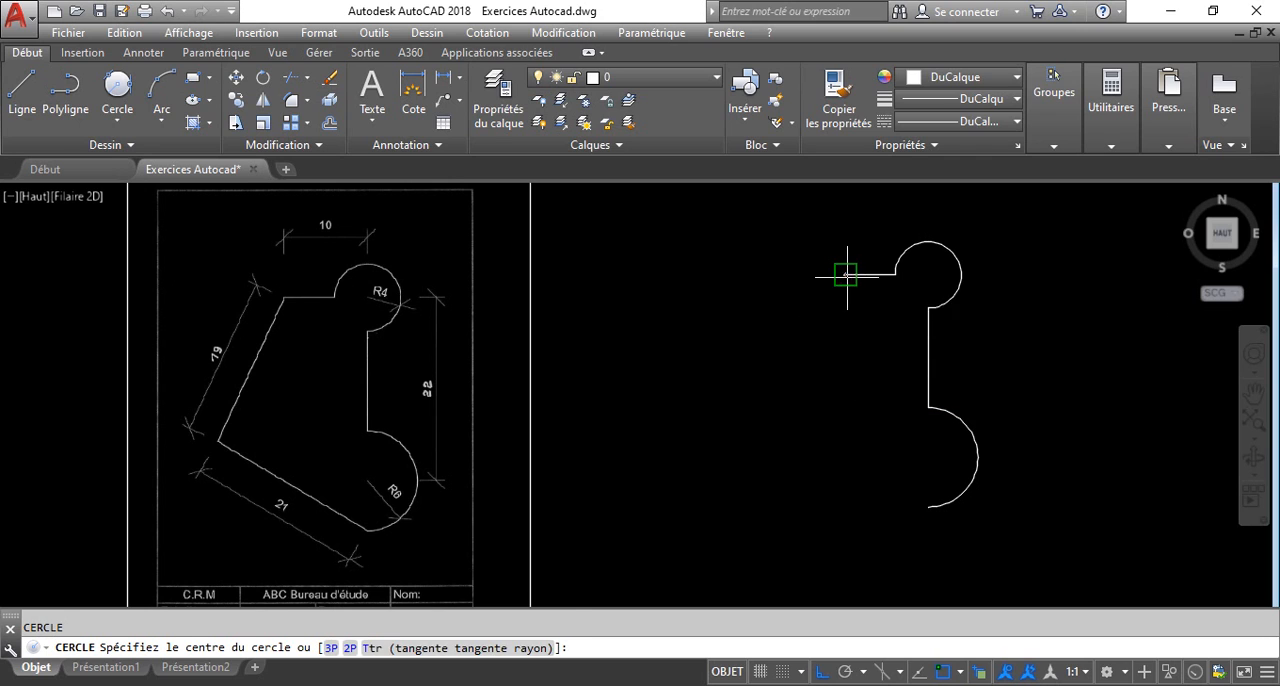
click(846, 273)
text(19)
key(Return)
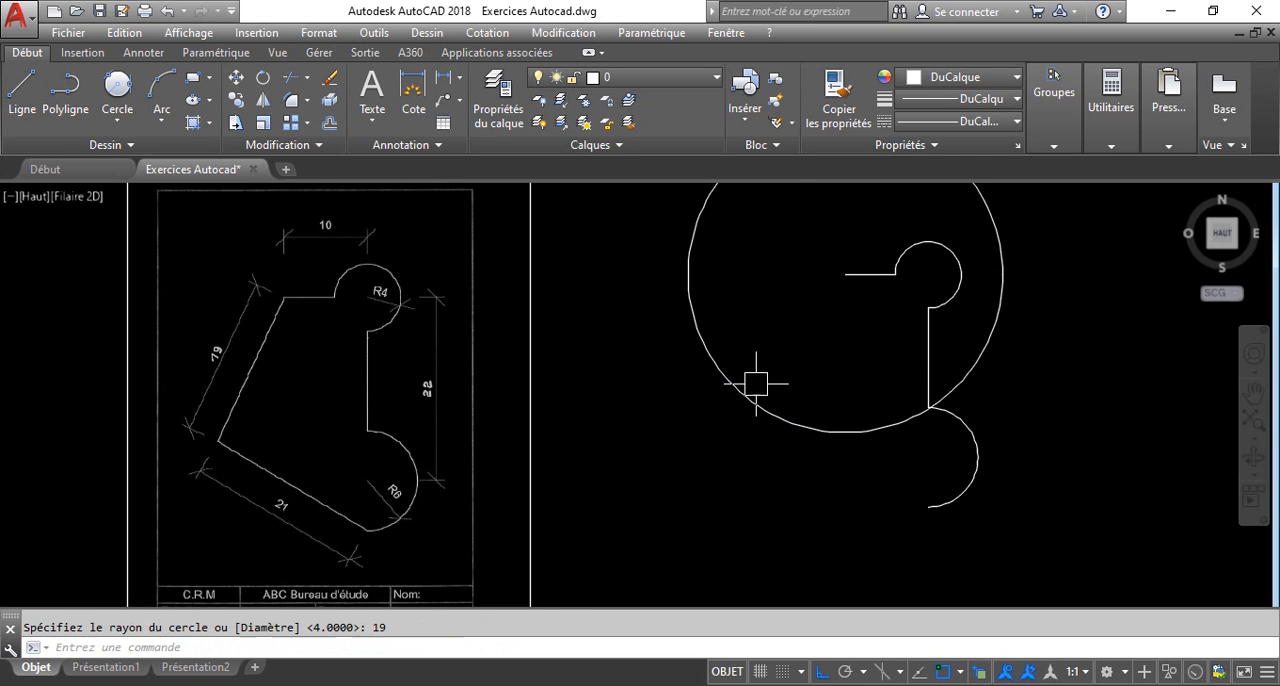
Draw a construction circle of radius 21 centred on the lower end of the large arc.
key(Return)
click(926, 500)
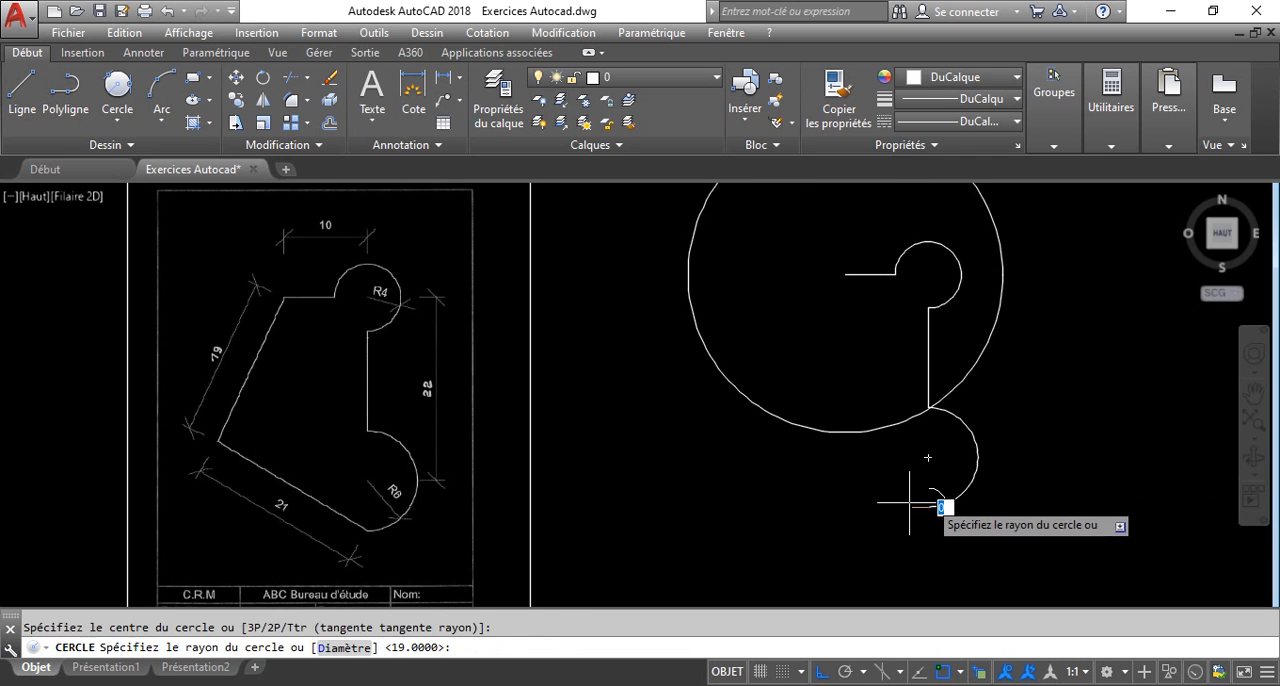
text(21)
key(Return)
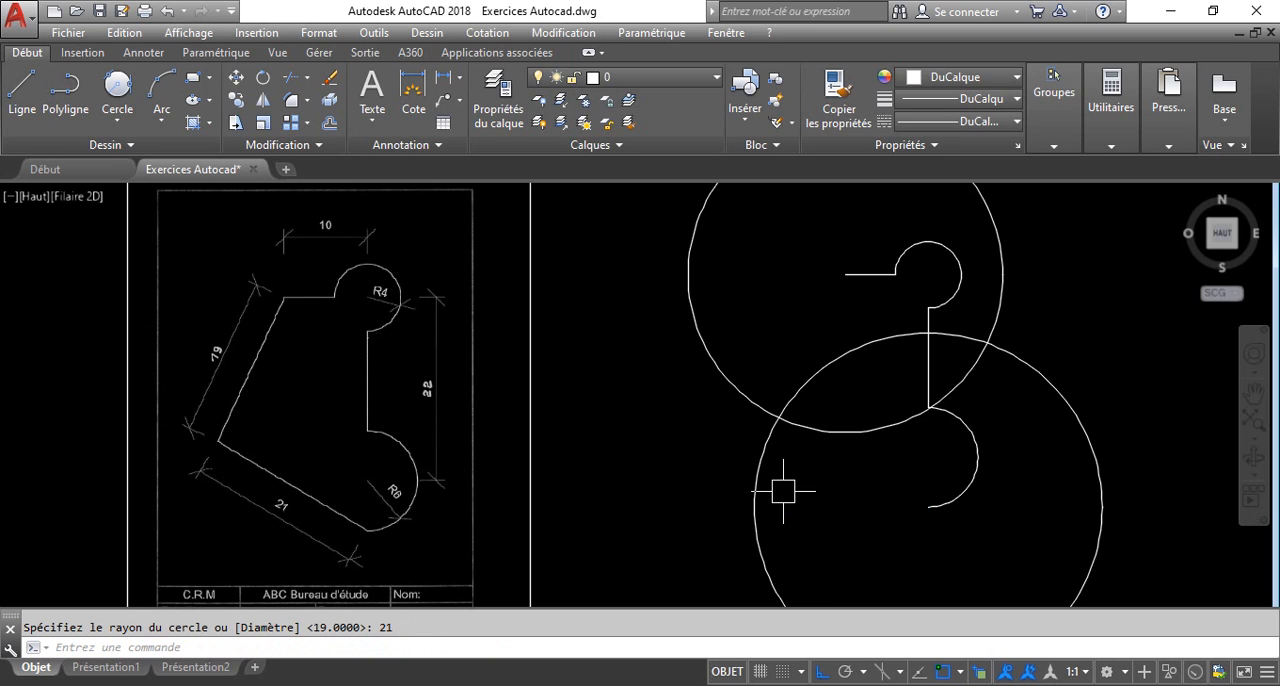
Draw connected lines from the large arc's lower end to the radius 19 circle near the left circle crossing, and up to the horizontal line's left end.
text(l)
key(Return)
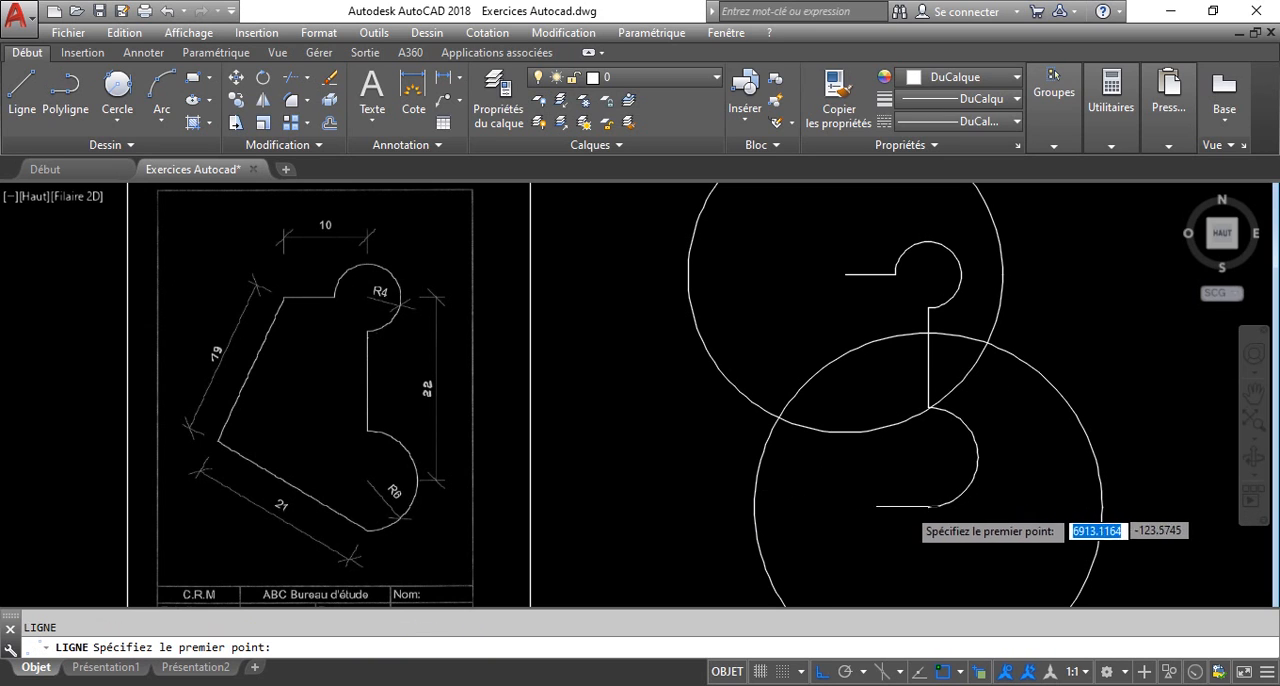
click(928, 508)
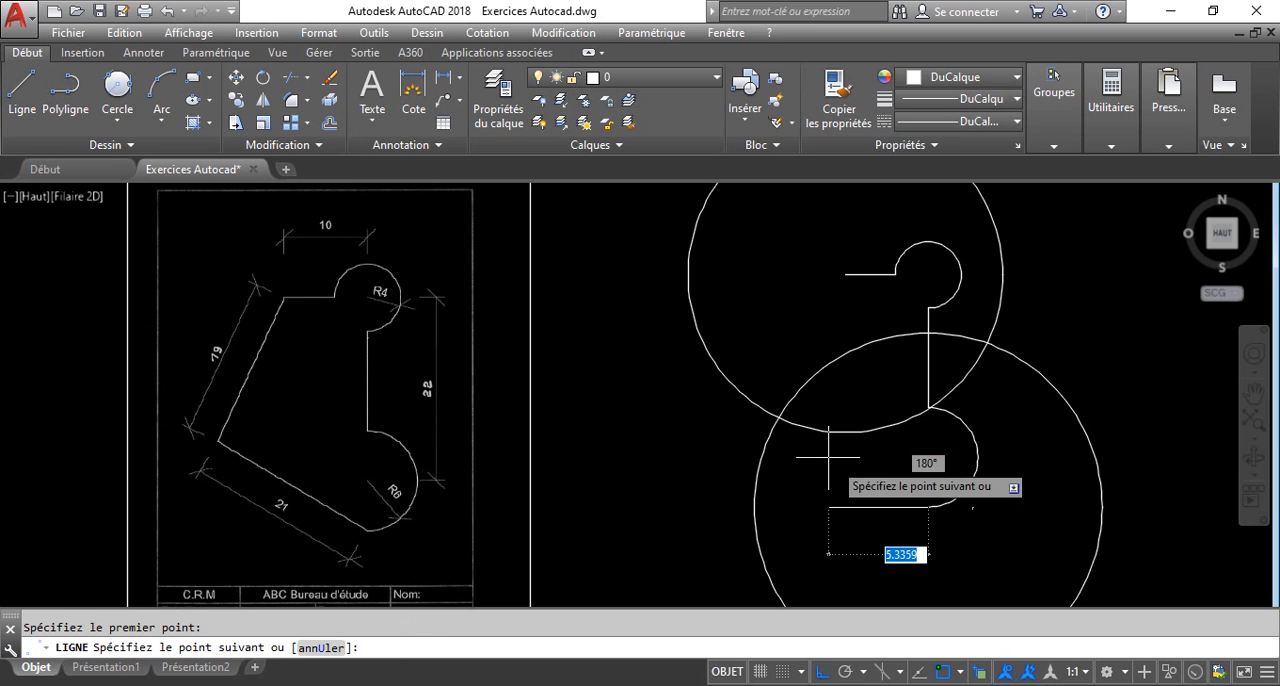
click(766, 410)
click(845, 273)
key(Return)
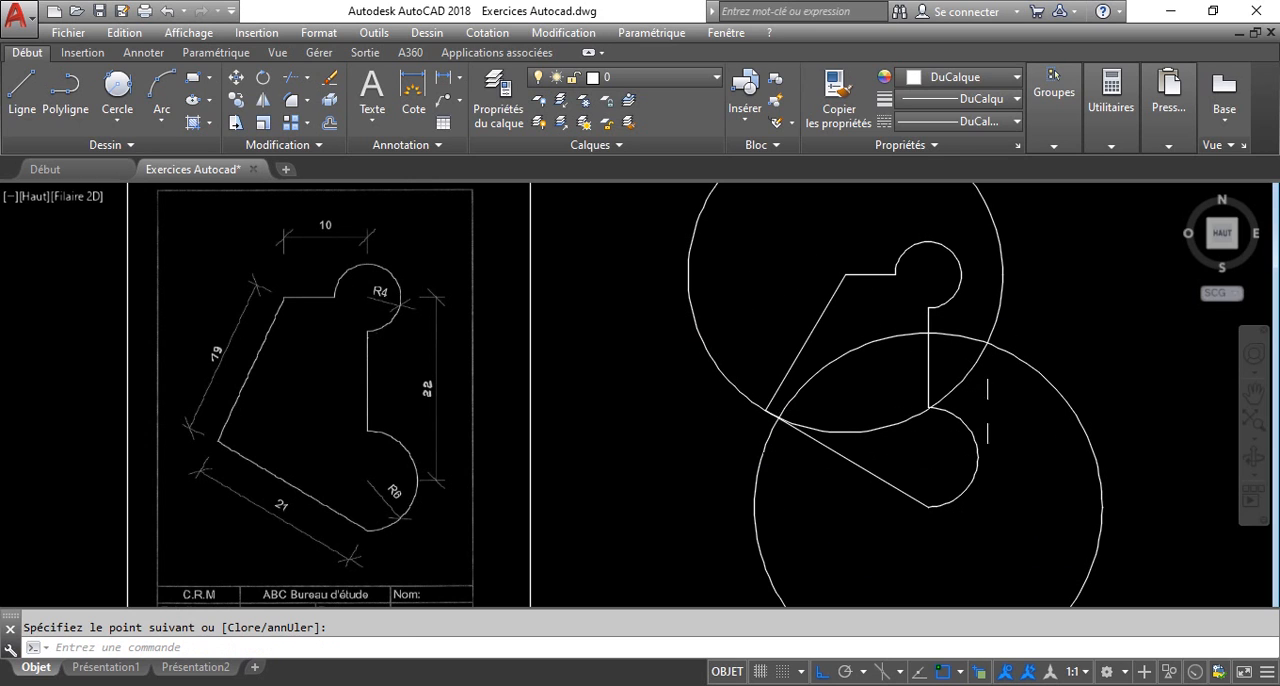
Erase the radius 19 and radius 21 construction circles.
click(1050, 380)
click(997, 284)
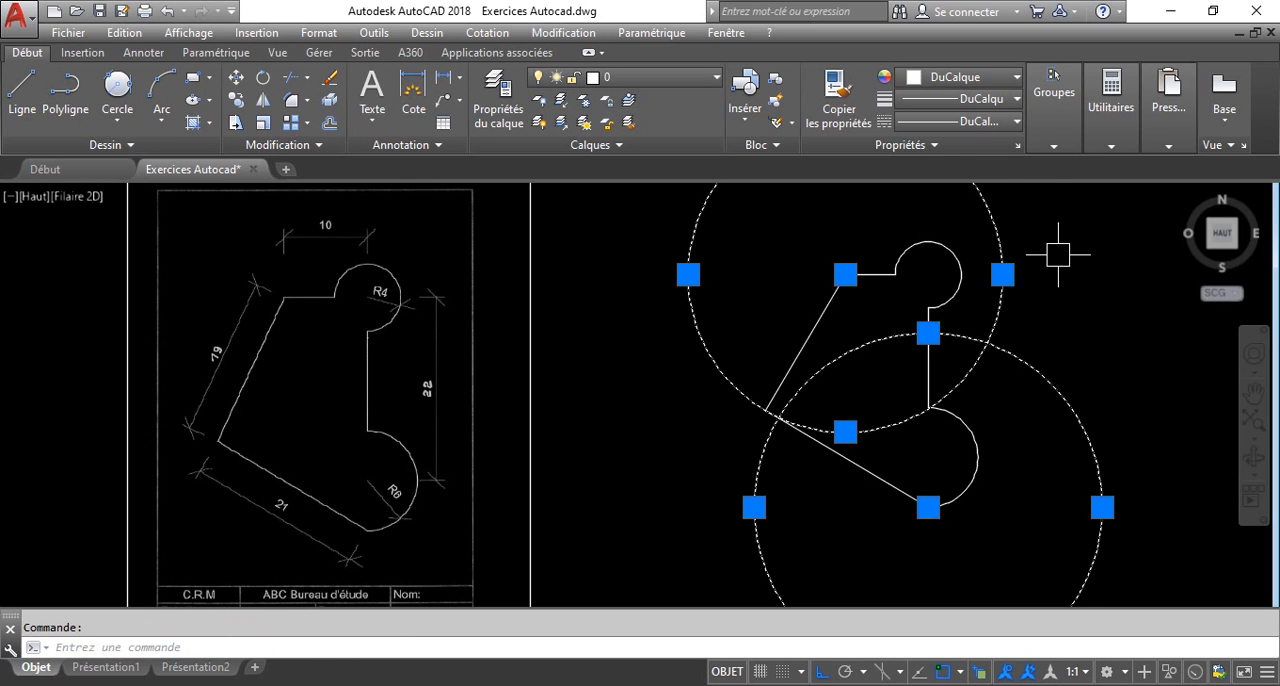
key(Delete)
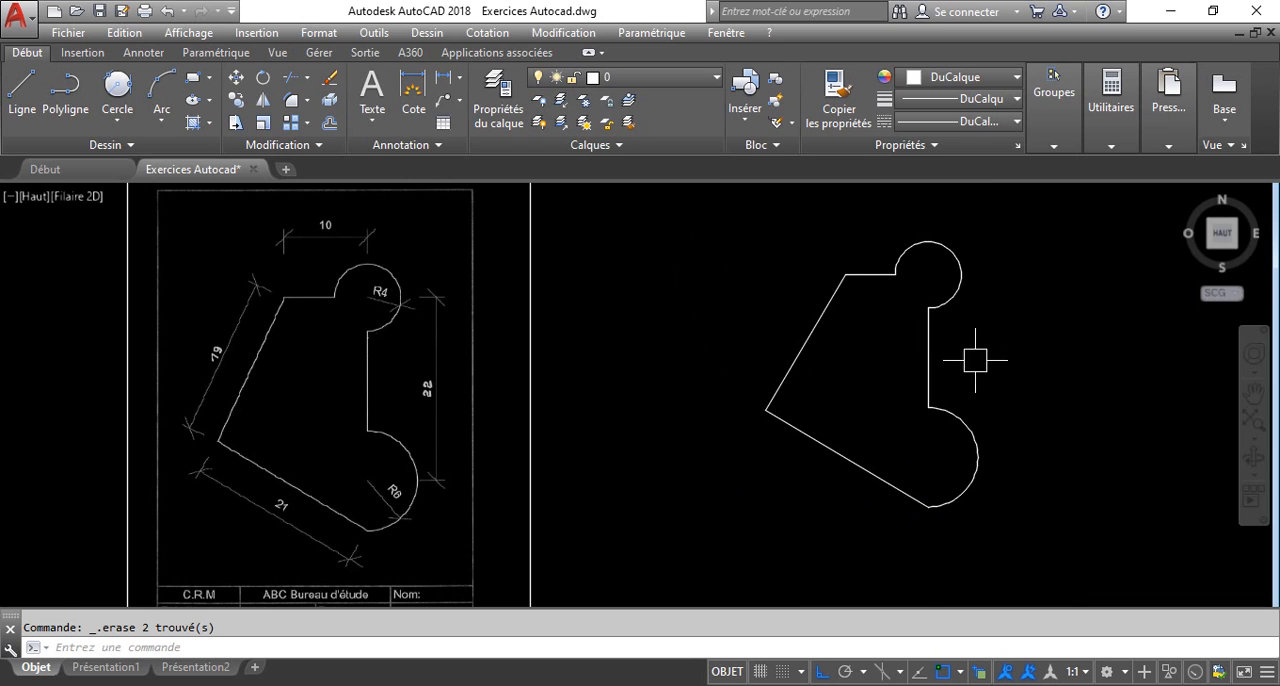
Create a new layer named Cotations.
scroll(975, 360, up, 3)
scroll(943, 357, down, 3)
middle_drag(900, 363, 818, 352)
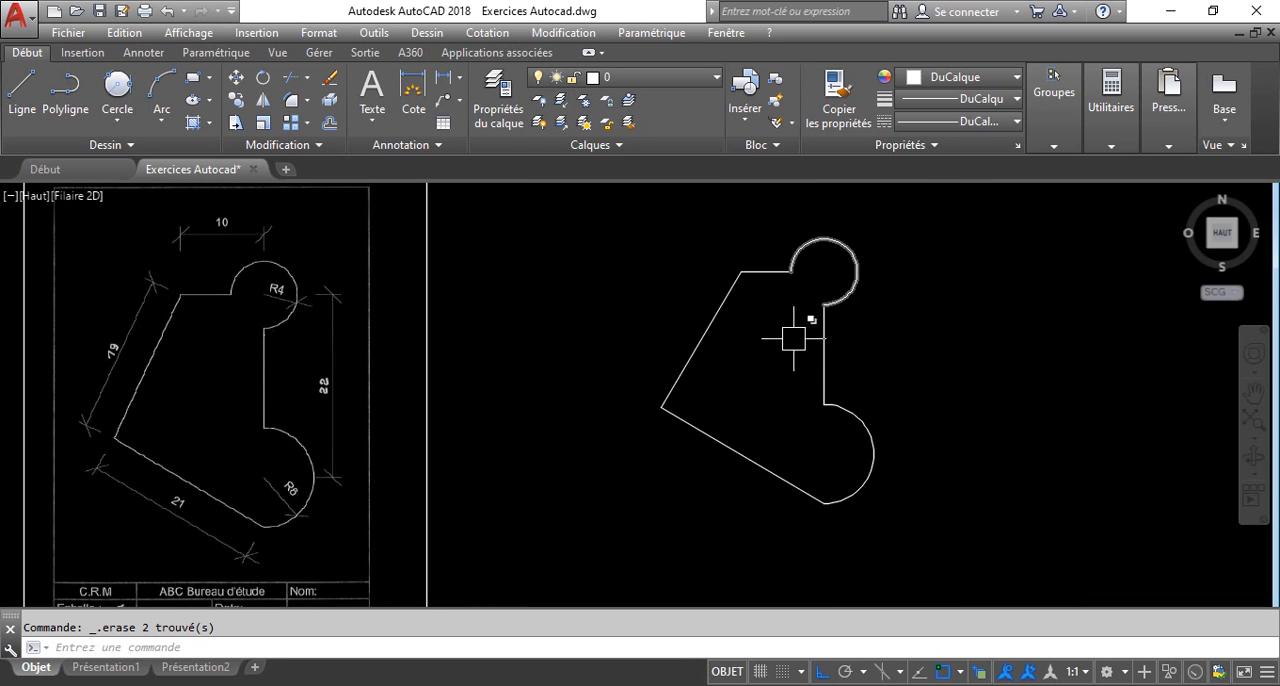
key(Return)
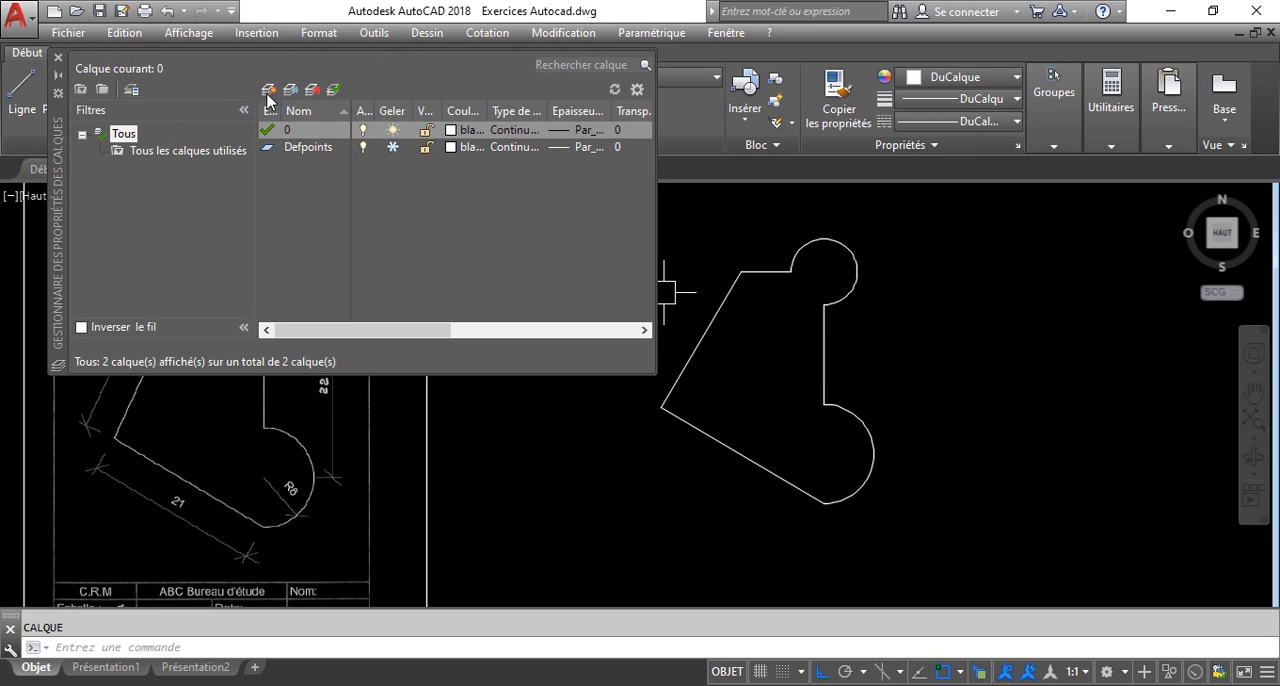
click(268, 90)
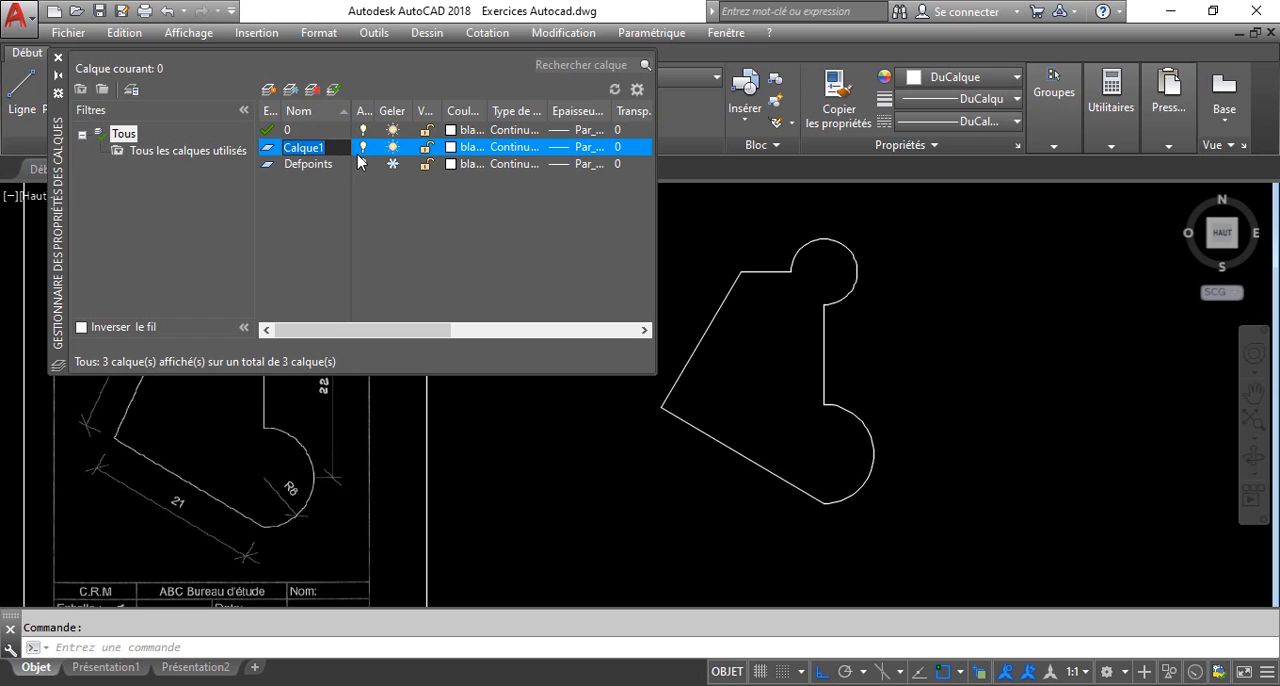
text(Cotations)
key(Return)
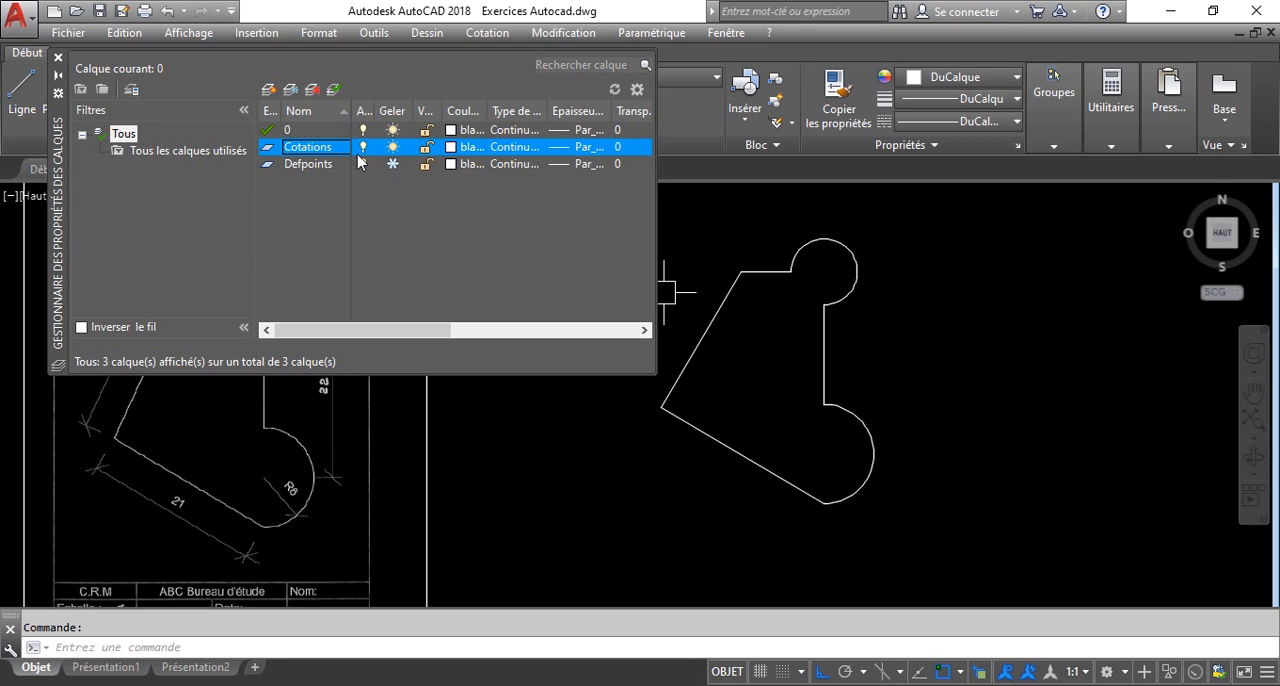
Set the colour of the Cotations layer to red.
click(472, 147)
click(455, 393)
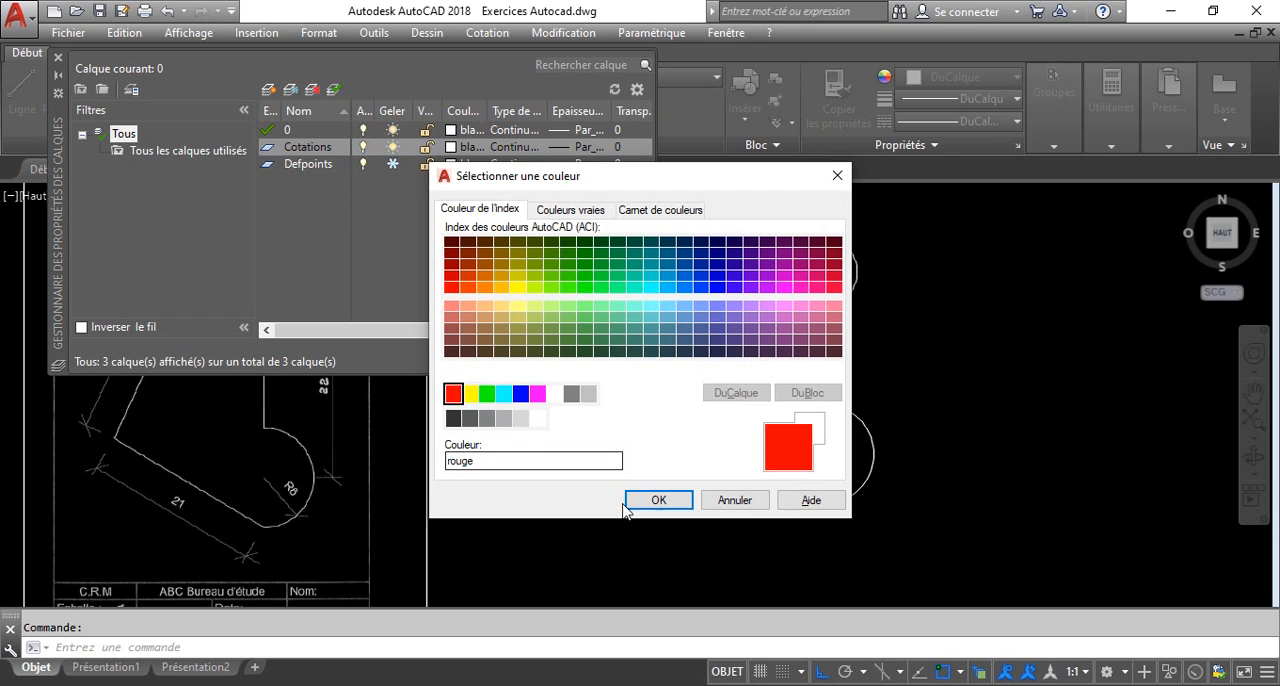
click(656, 499)
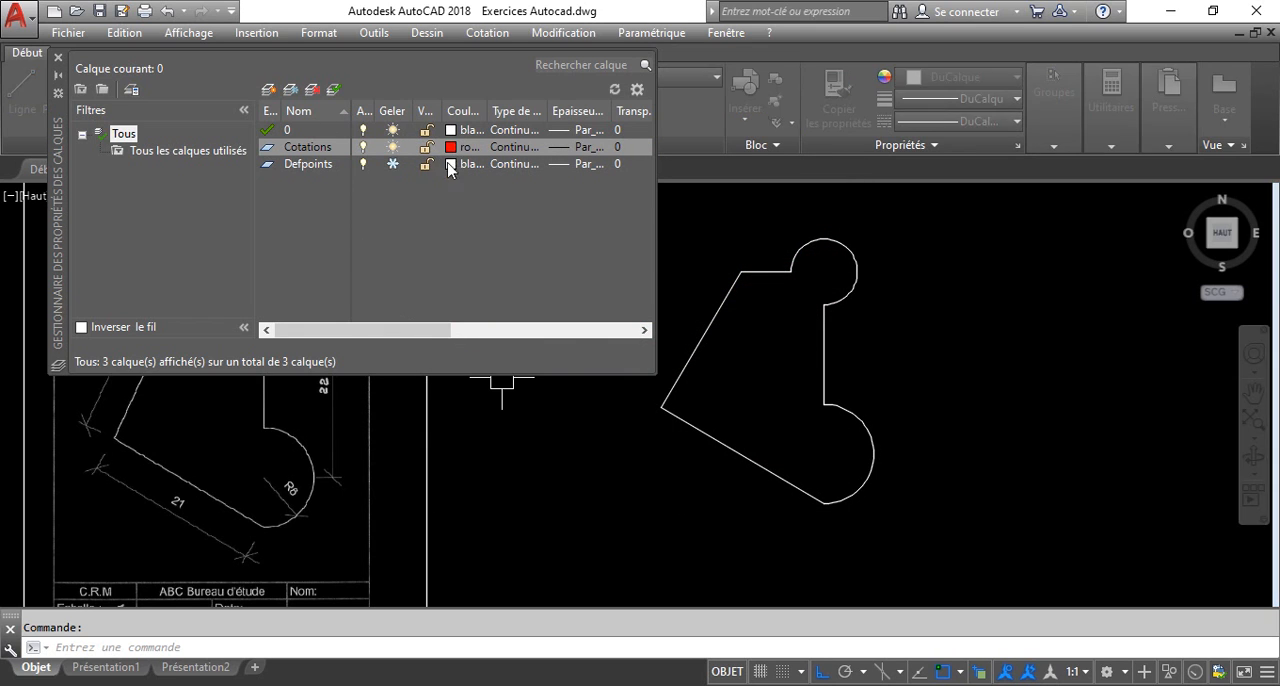
Set the colour of the Cotations layer to green and make it the current layer.
click(450, 147)
click(486, 393)
click(652, 497)
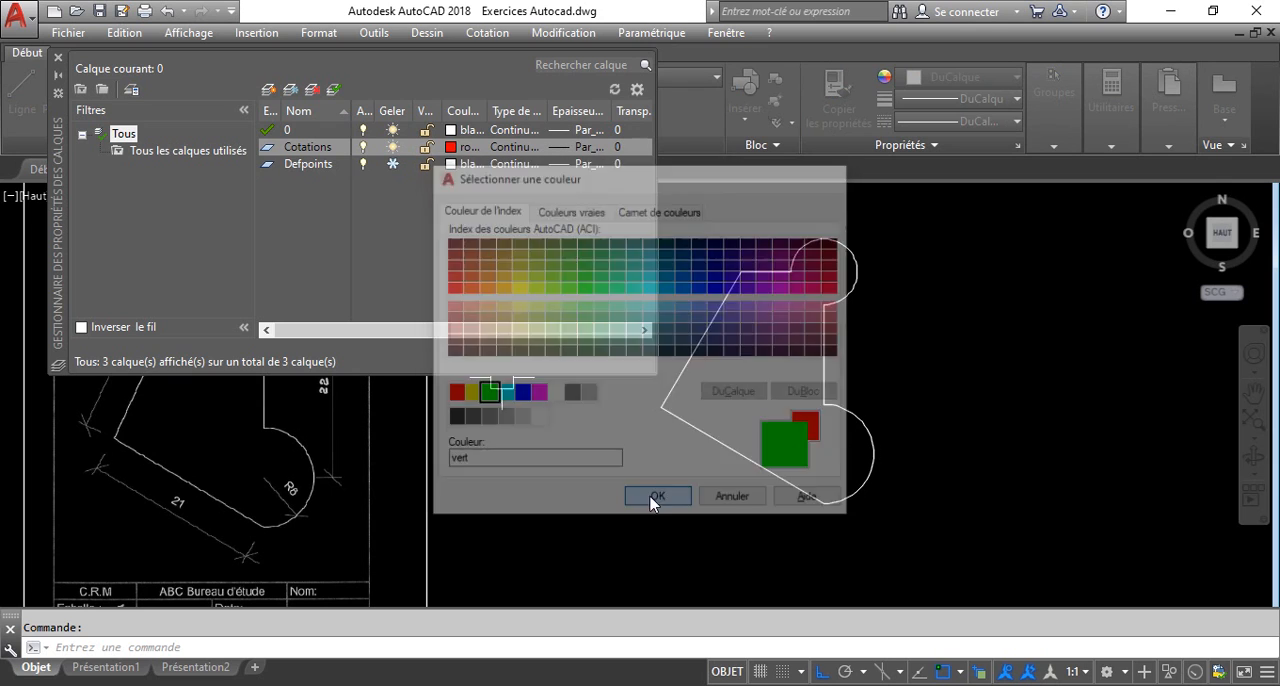
double_click(268, 147)
click(58, 57)
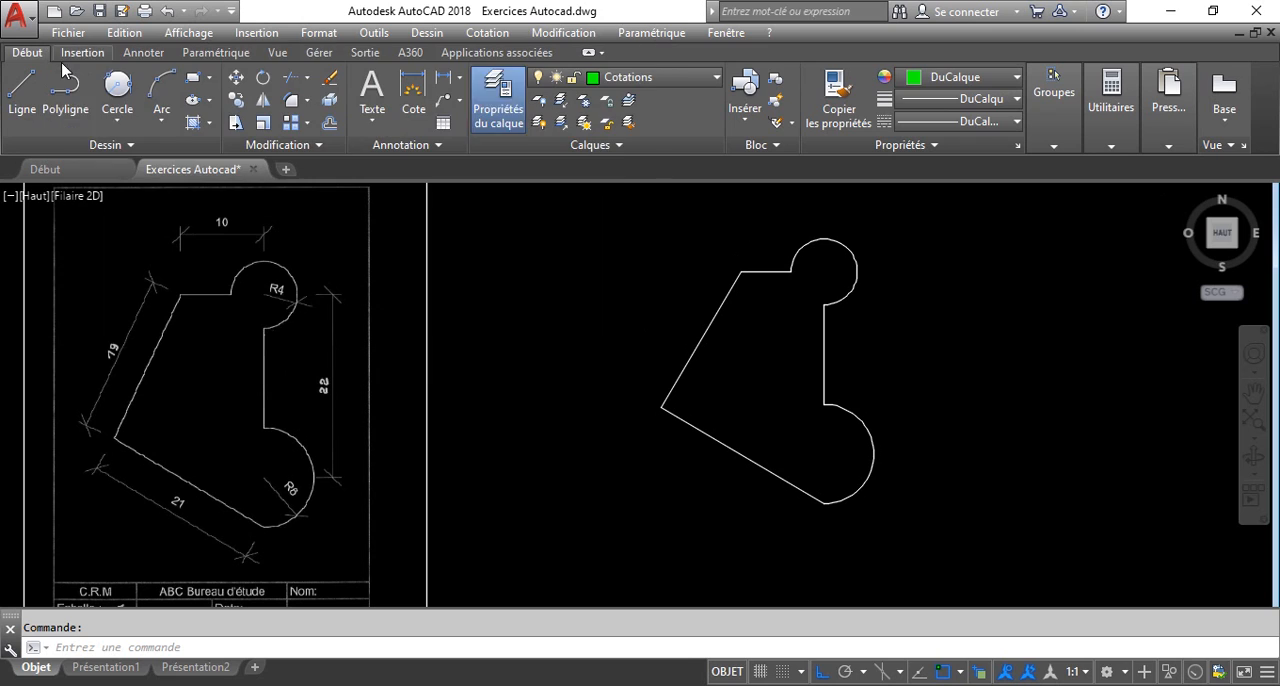
Add a vertical linear dimension between the centres of the two arcs, placed to the right of the profile.
text(LI)
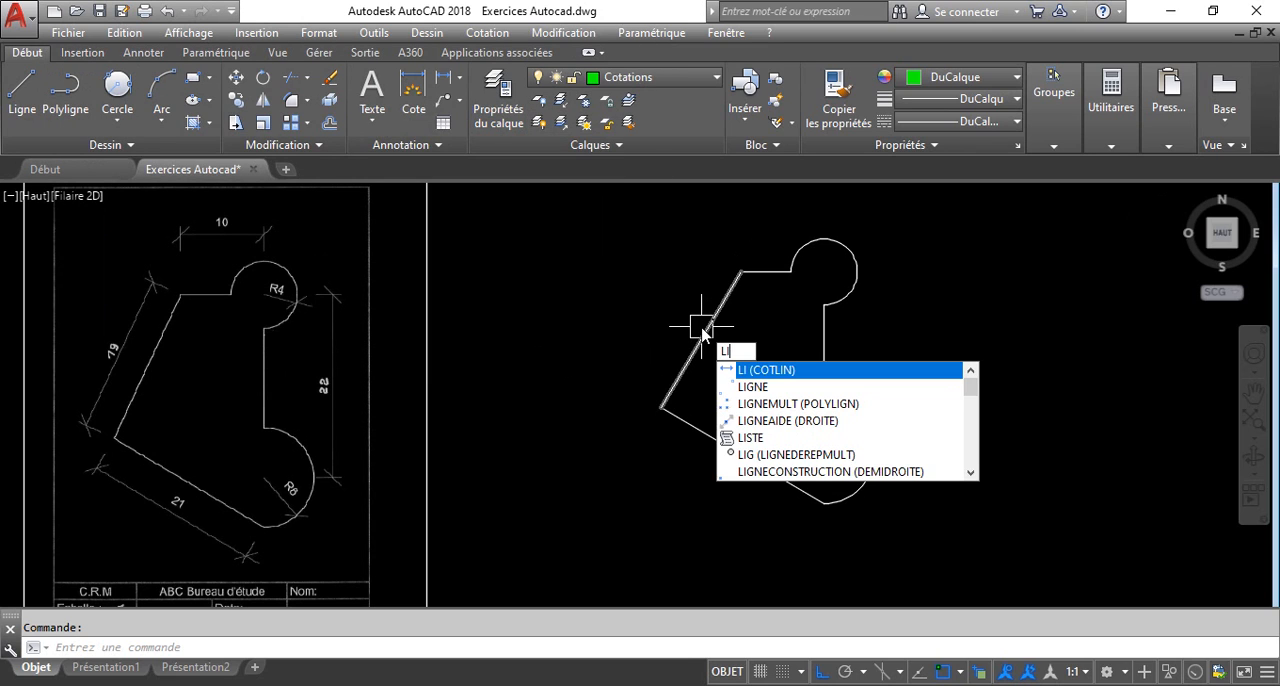
key(Return)
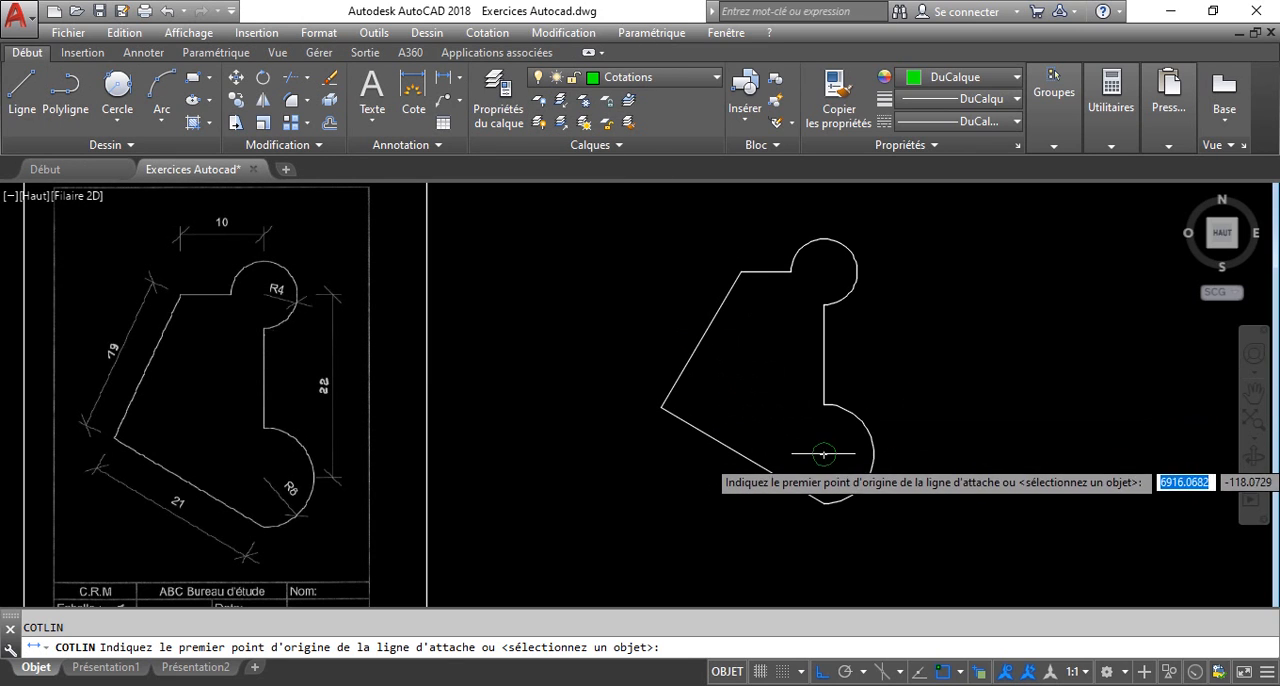
click(823, 454)
click(823, 272)
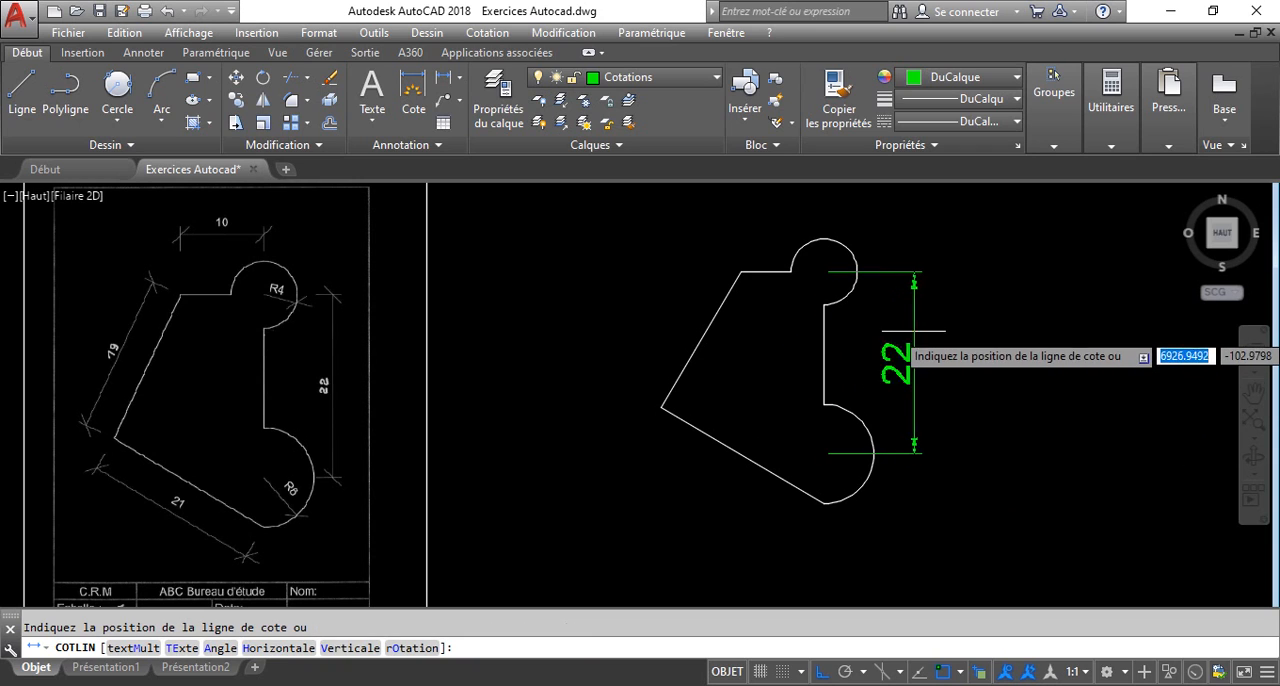
click(929, 353)
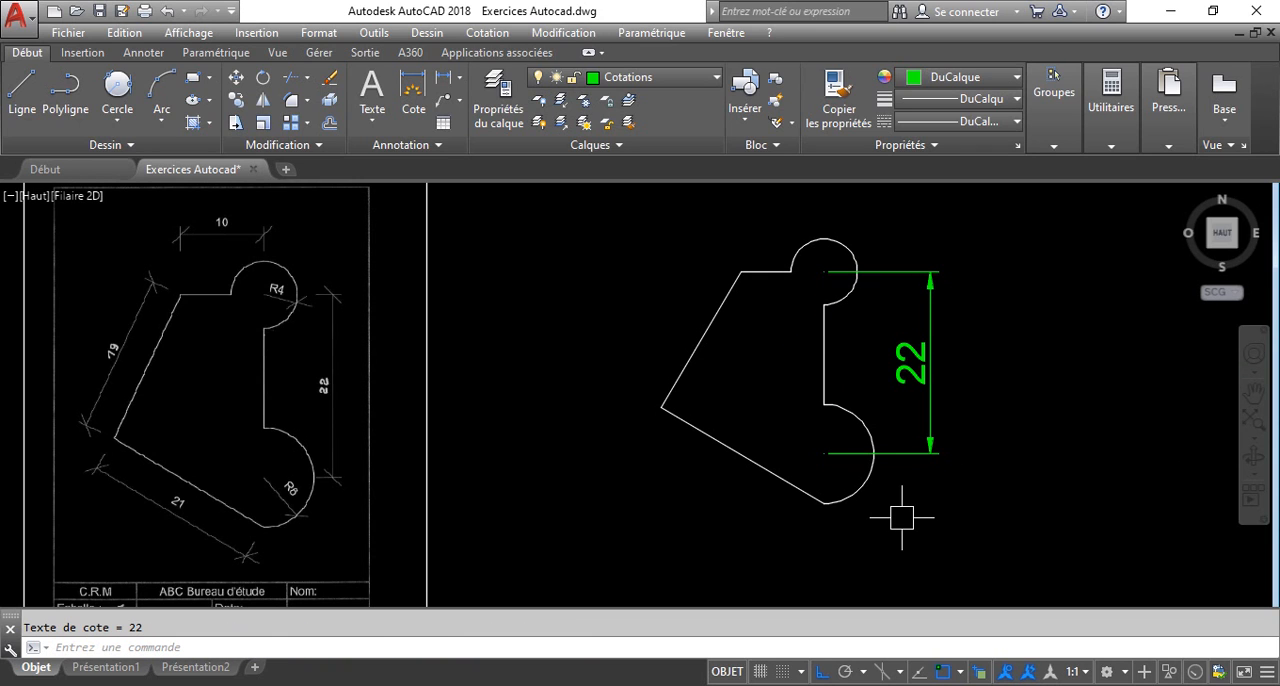
Add a horizontal linear dimension from the profile's top-left corner to the centre of the small upper arc, placed above the profile.
key(Return)
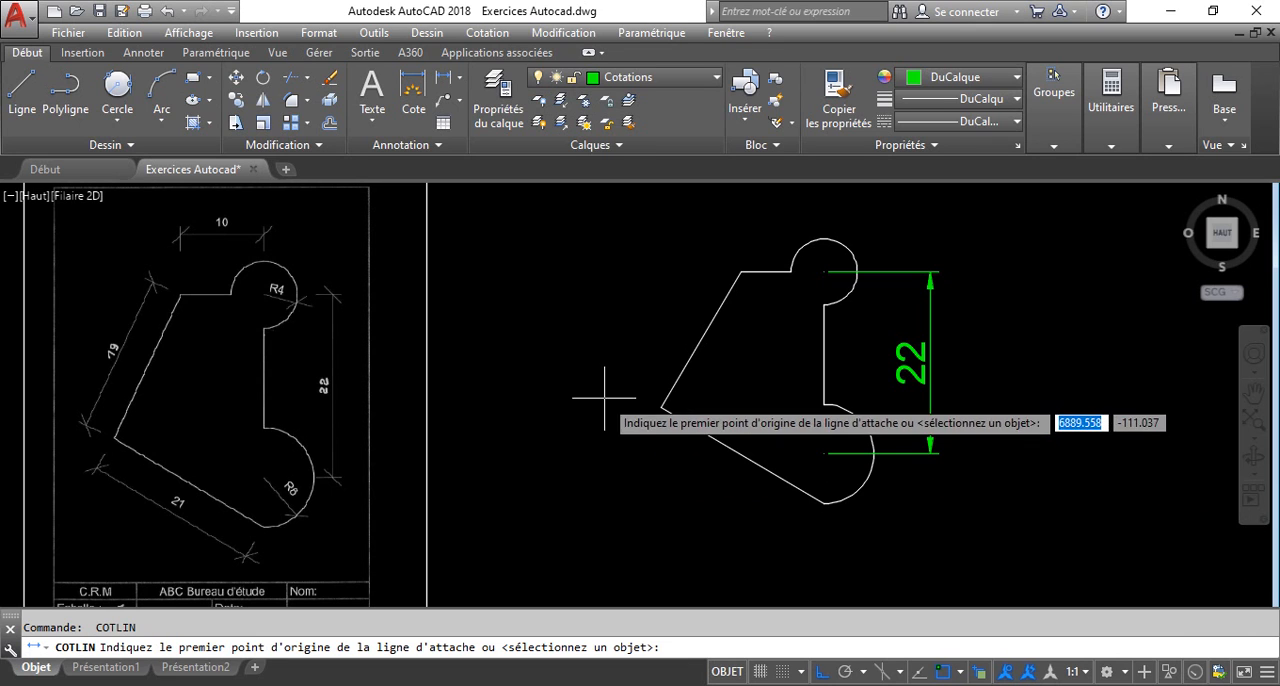
click(738, 271)
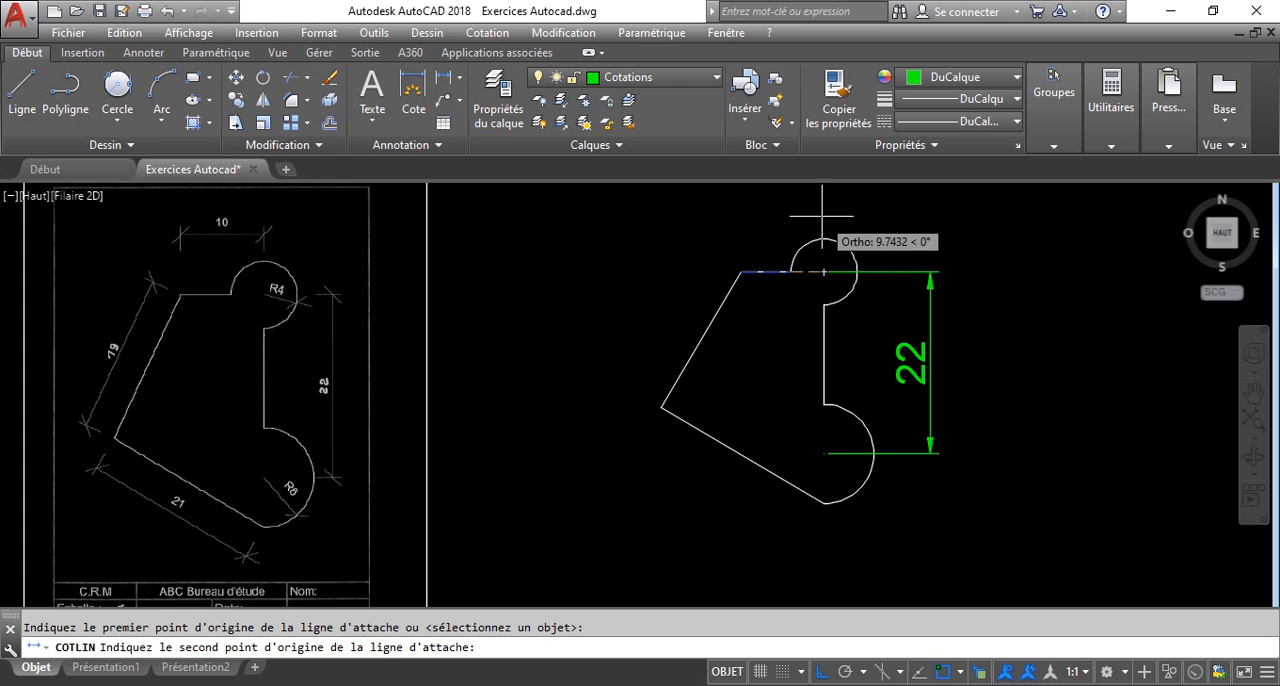
shift+right_click(822, 218)
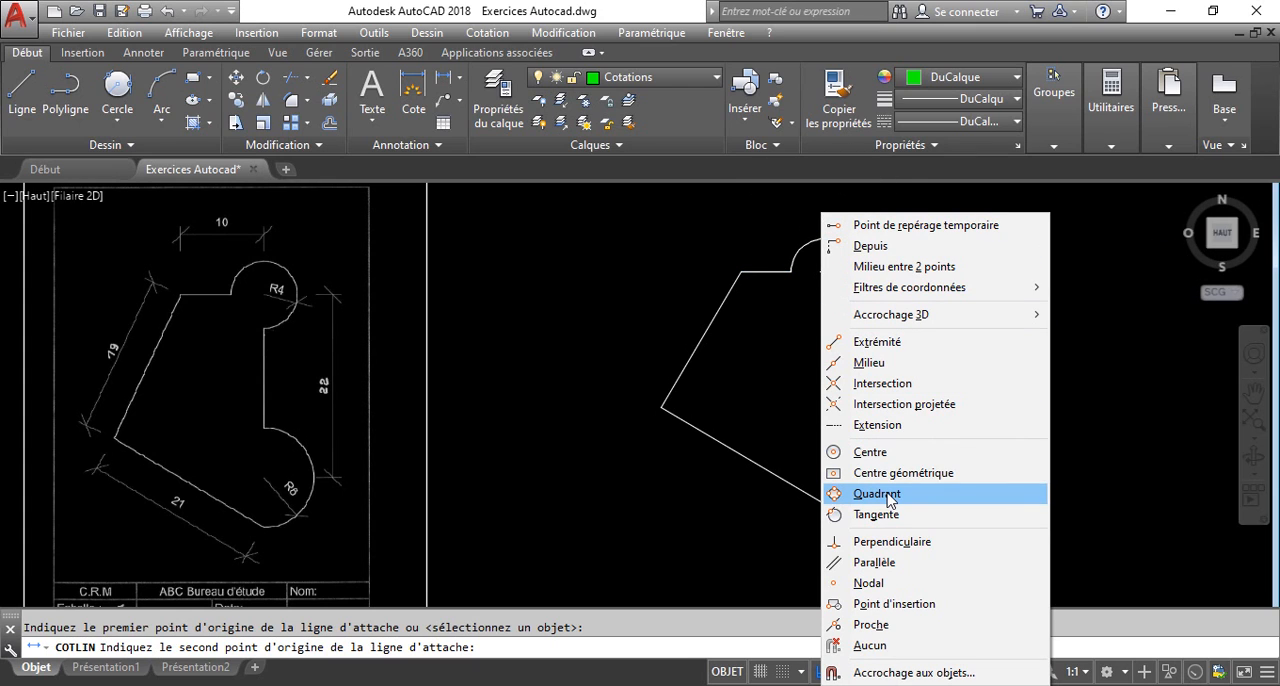
click(869, 452)
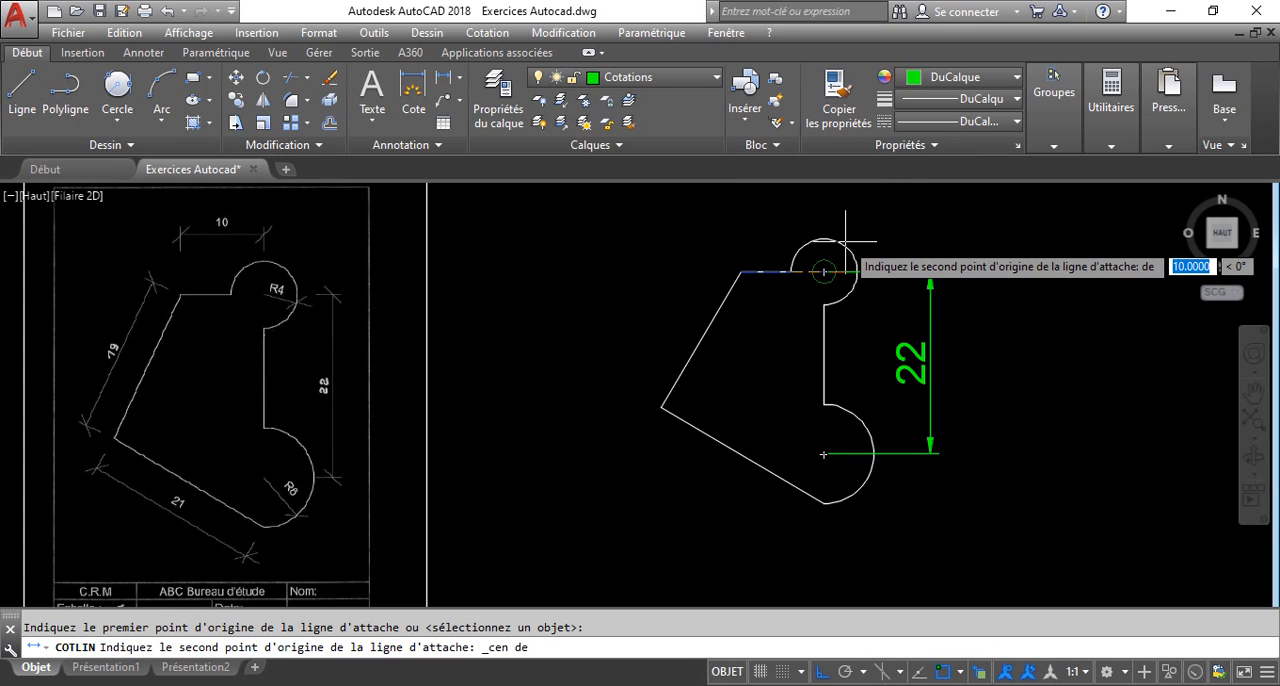
click(845, 240)
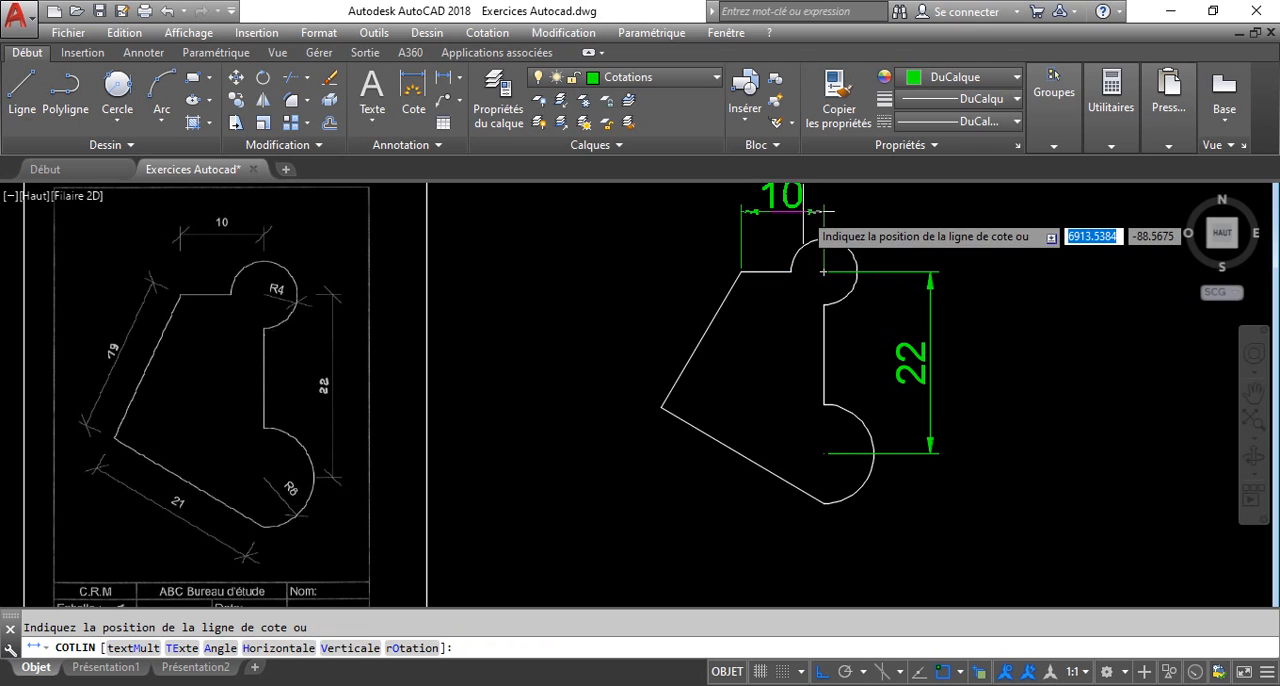
click(768, 208)
middle_drag(766, 244, 758, 260)
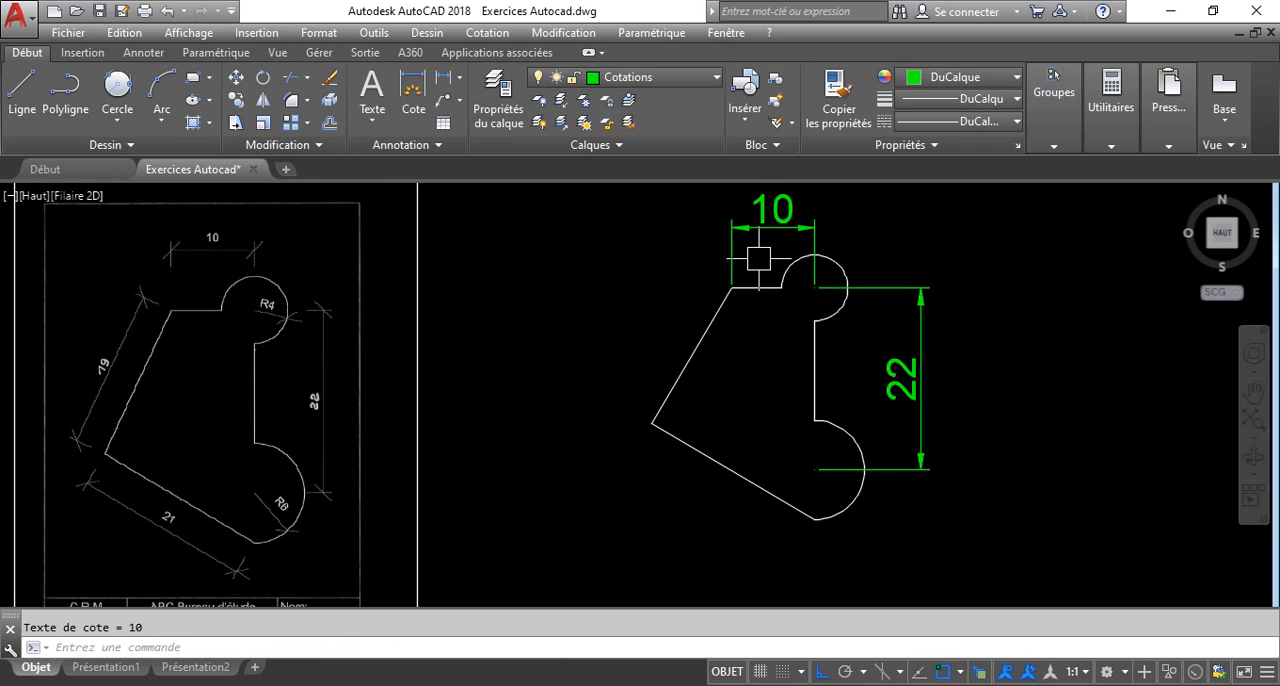
text(otr)
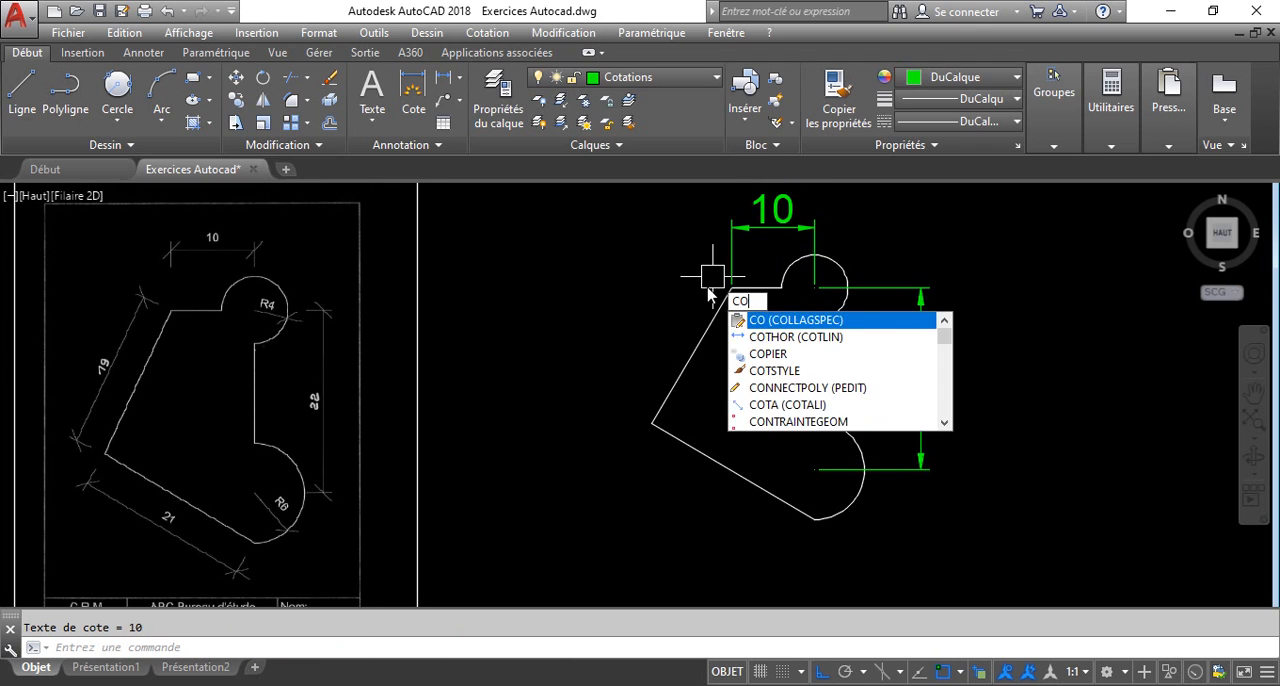
key(Return)
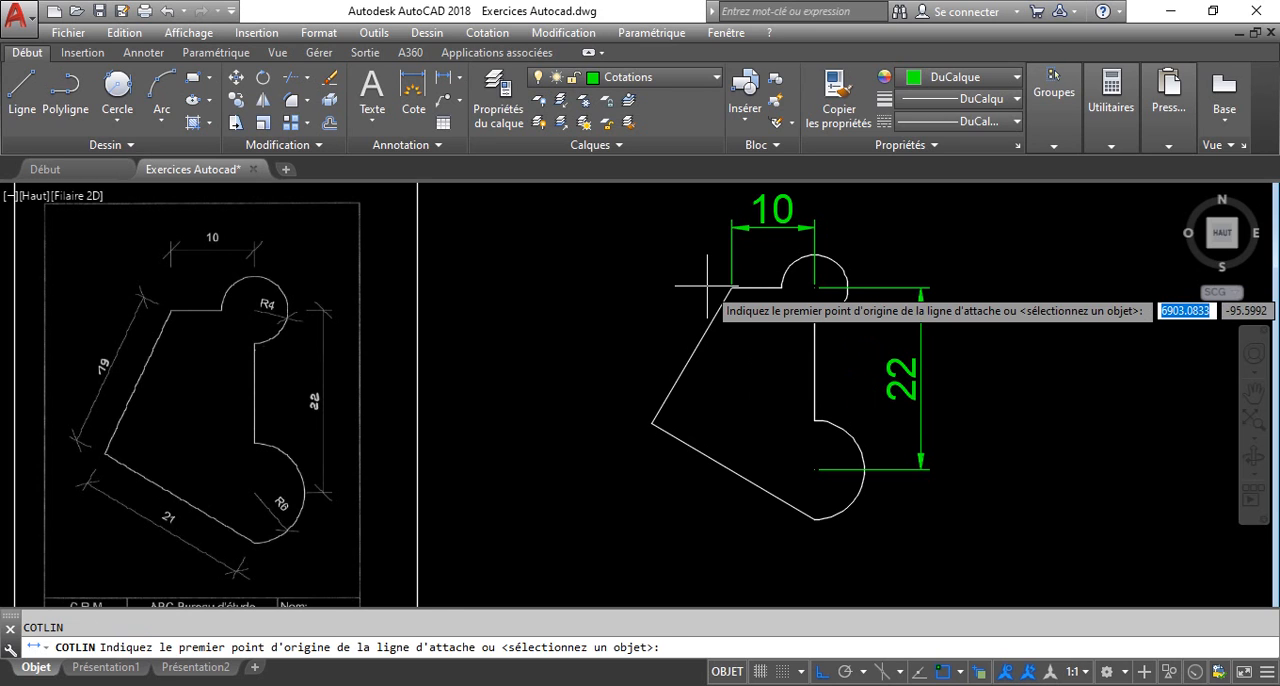
key(Escape)
Add radius dimensions to the small upper arc and the large lower arc, with their texts outside the profile.
text(cotr)
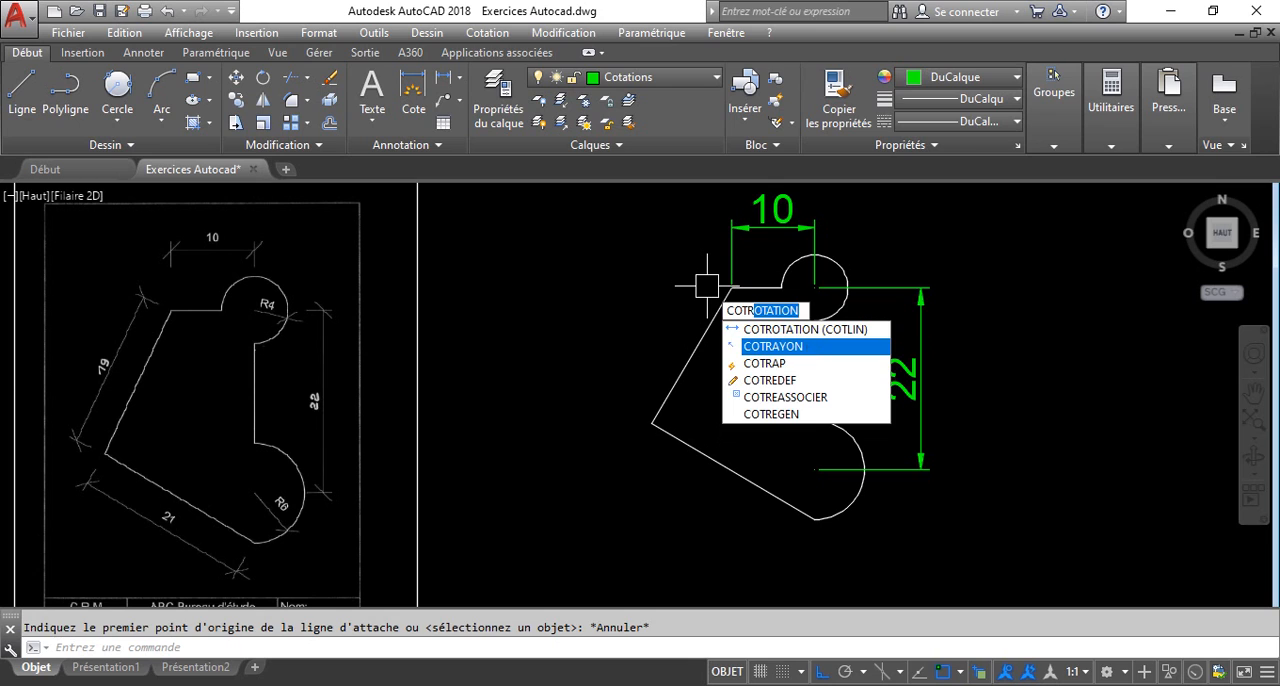
click(816, 346)
click(838, 264)
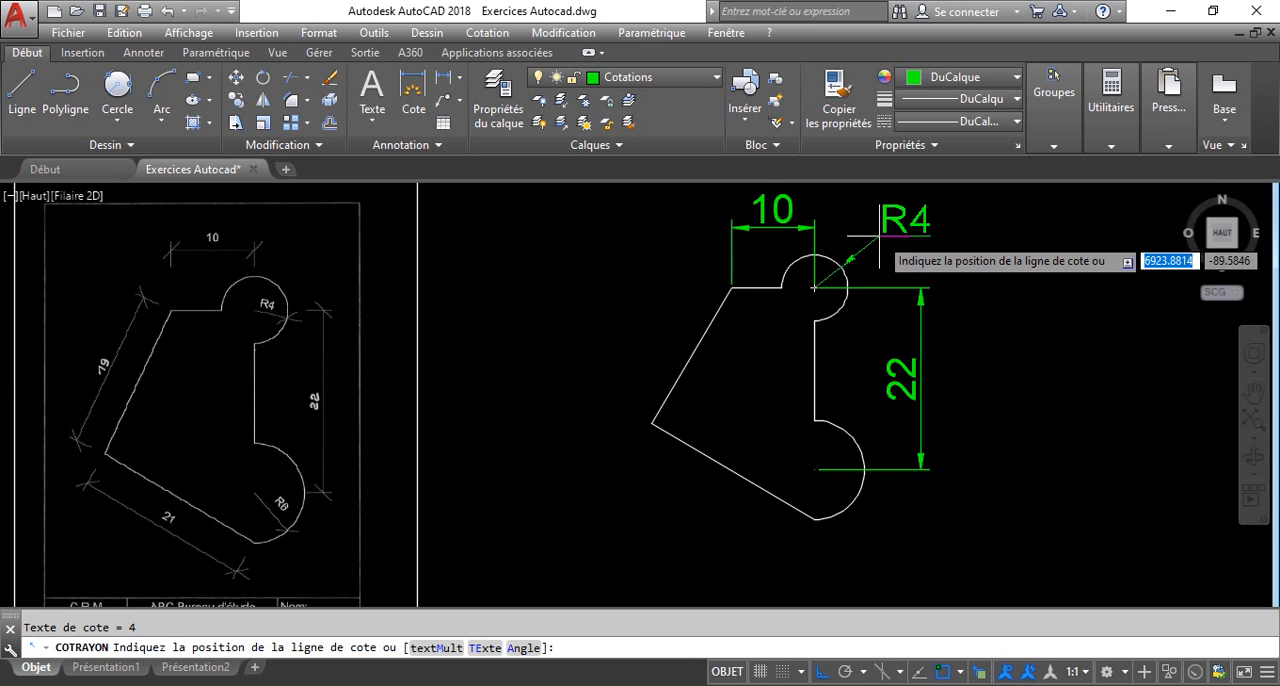
click(816, 288)
key(Return)
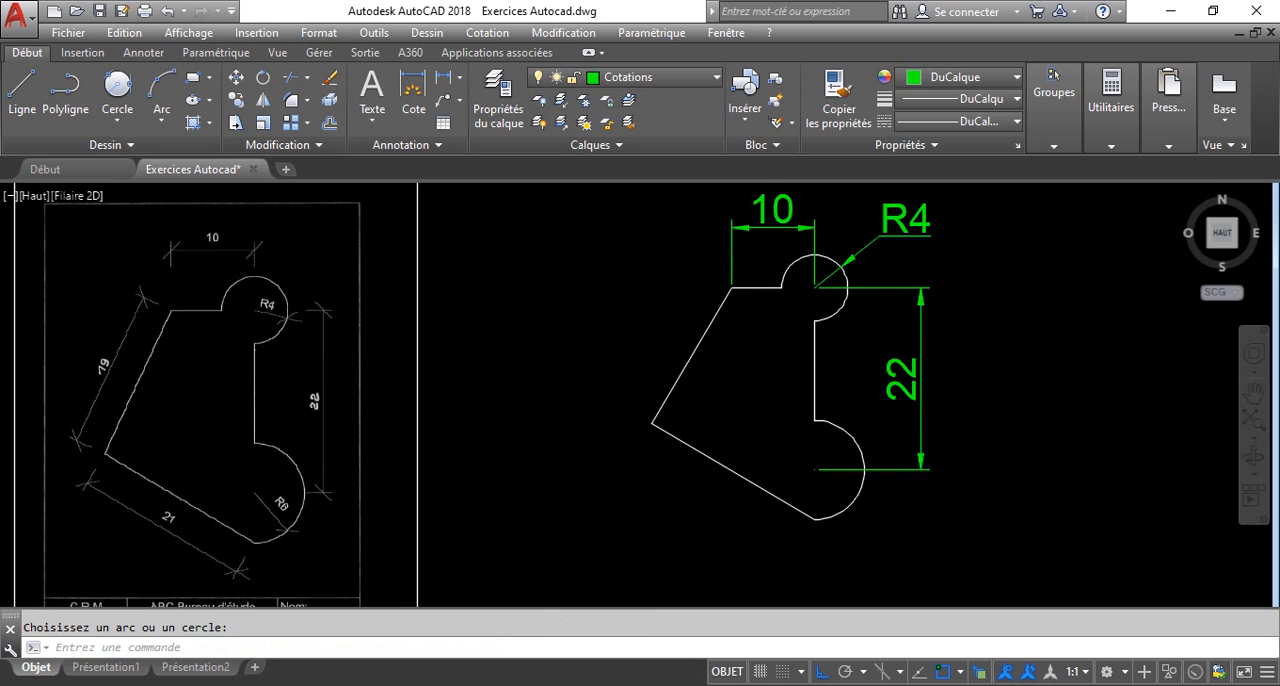
click(856, 502)
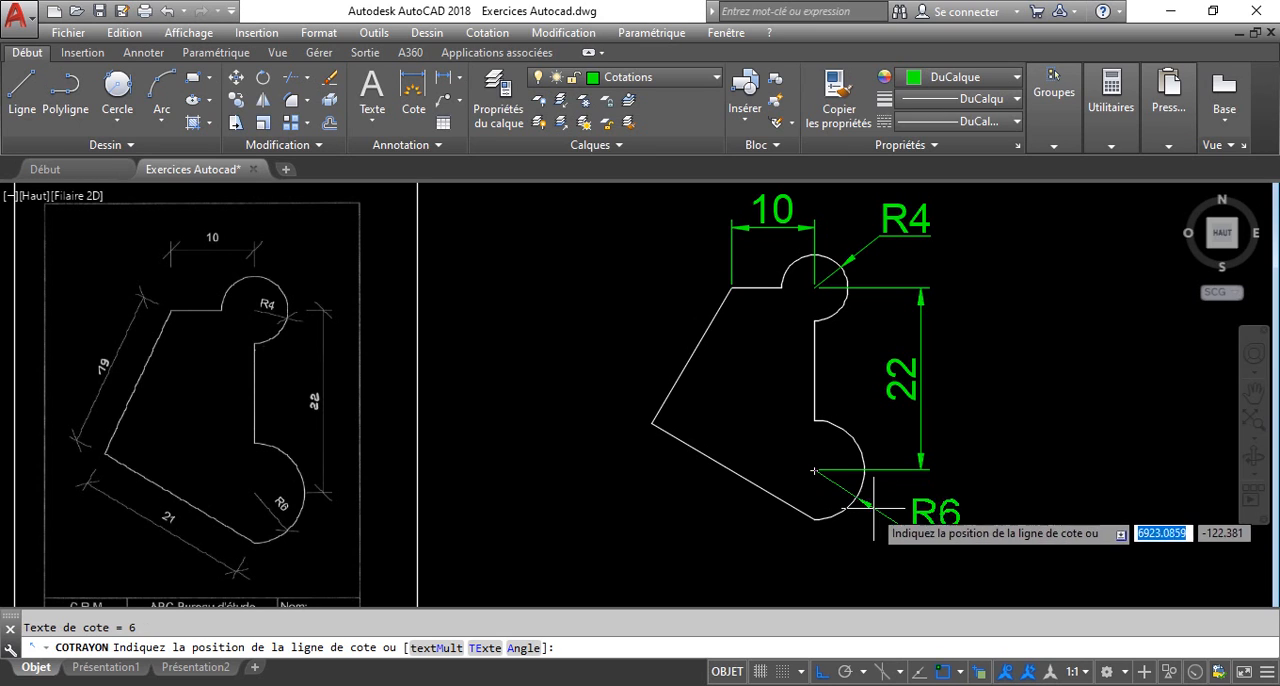
click(883, 513)
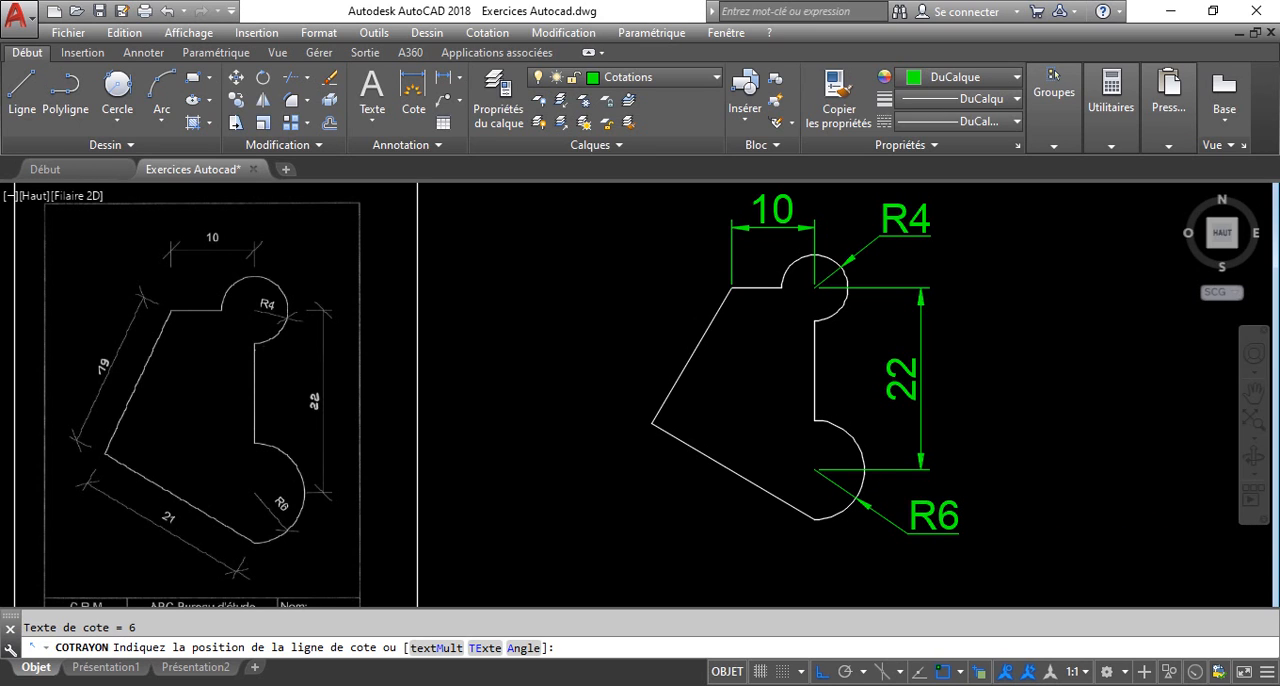
click(884, 516)
Add aligned dimensions to the lower slanted edge and the left slanted edge, both placed outside the profile.
text(COTa)
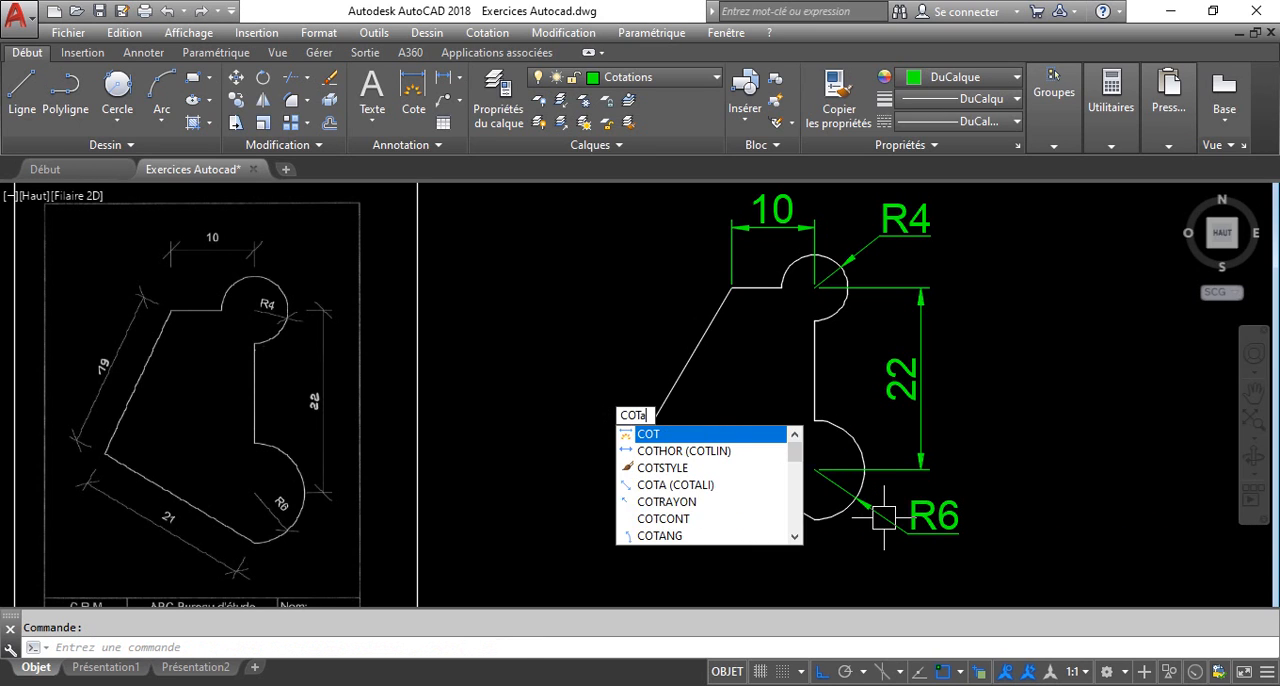
click(700, 437)
key(Return)
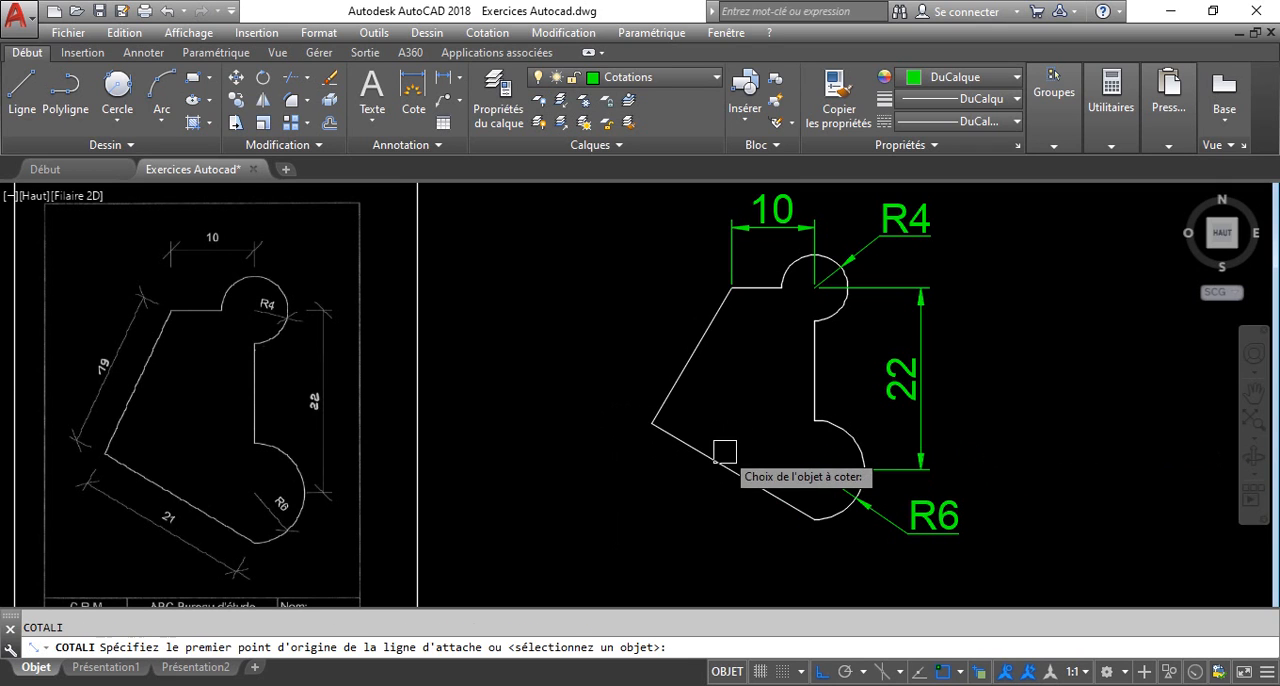
click(720, 465)
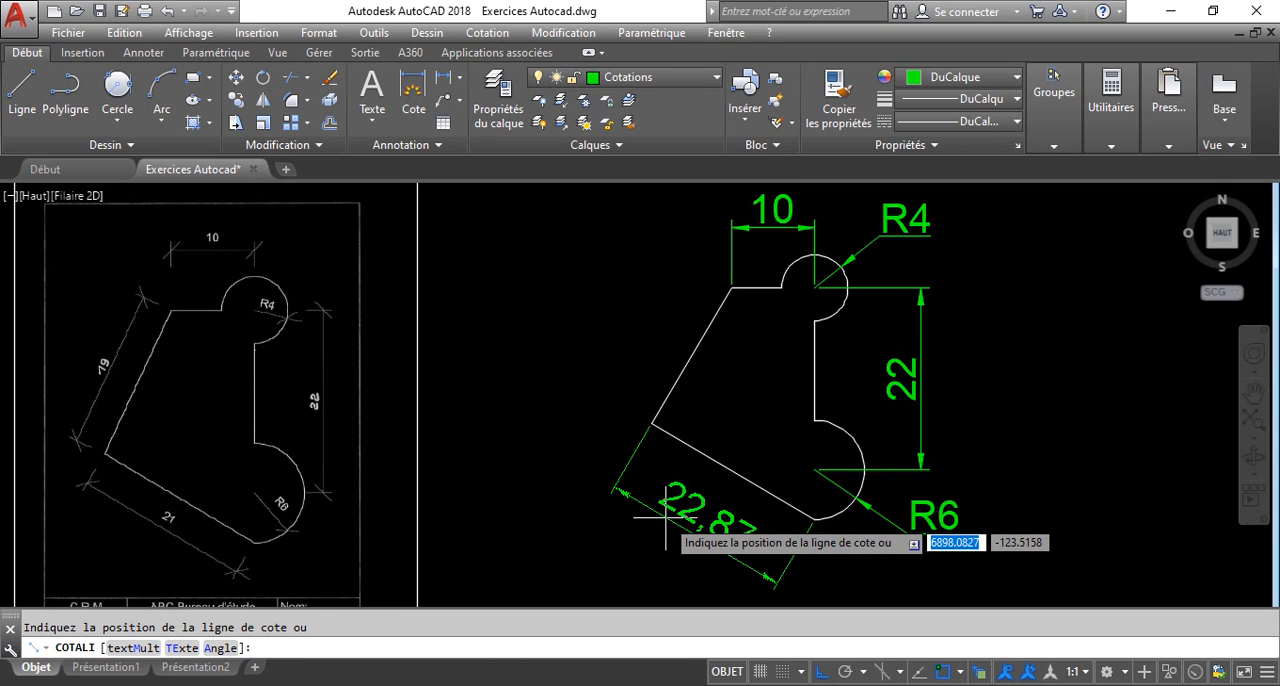
click(659, 515)
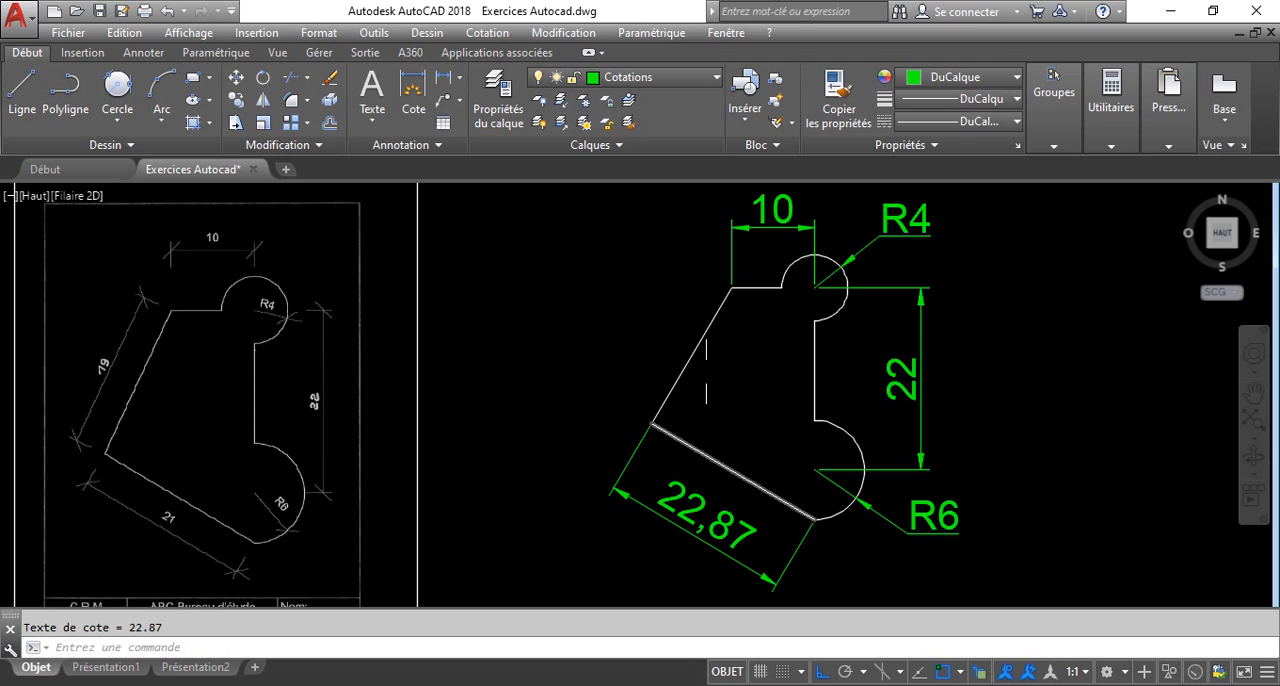
key(Return)
key(Return)
click(696, 346)
click(642, 338)
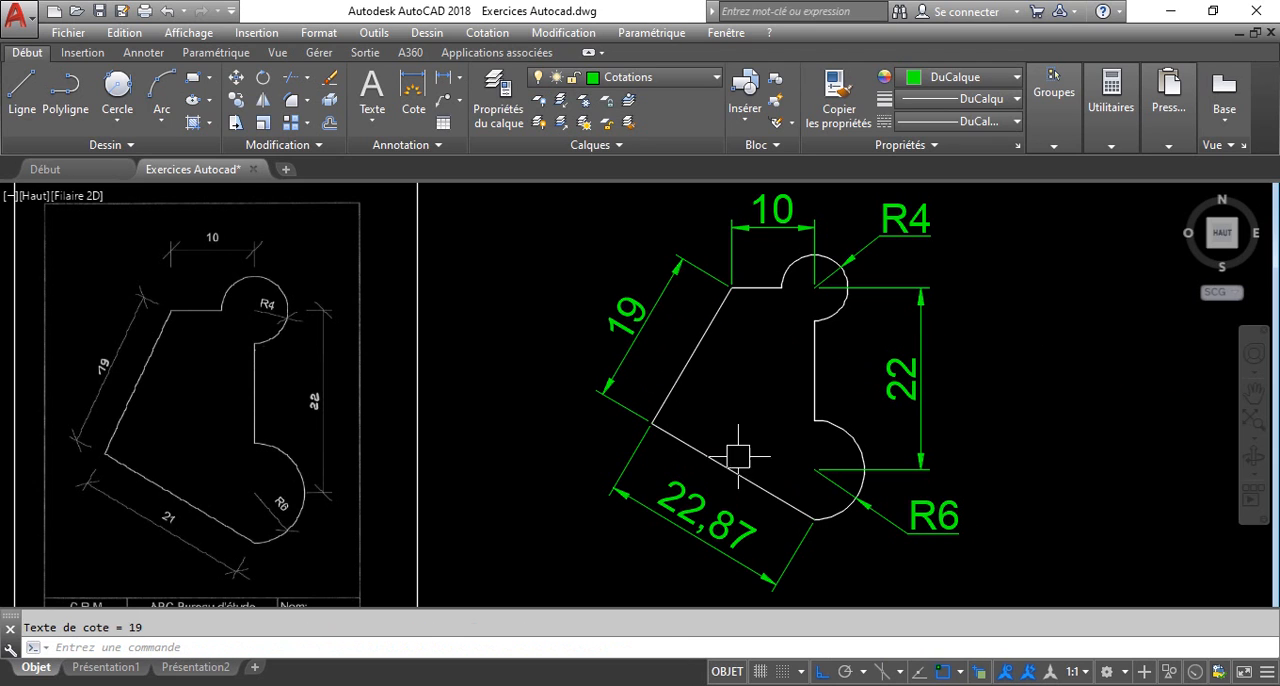
Draw construction circles of radius 21 centred on the lower end of the bottom slanted edge and radius 19 centred on the top-left corner.
text(c)
key(Return)
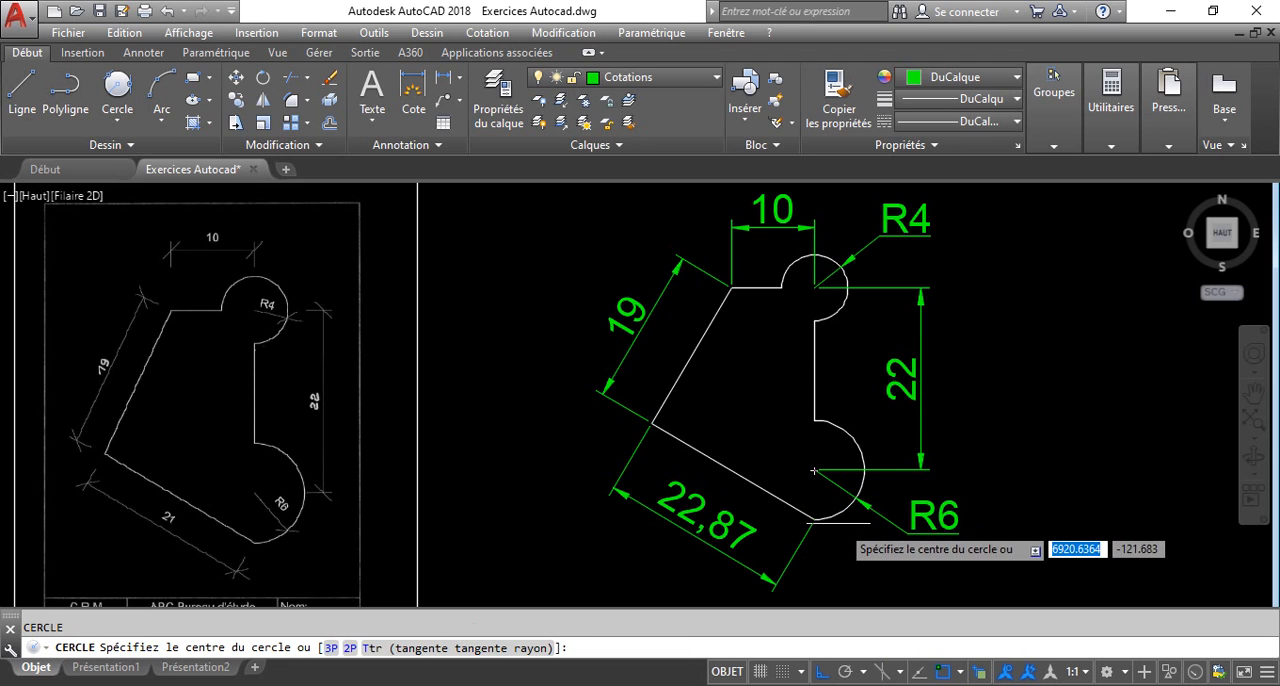
click(816, 519)
text(21)
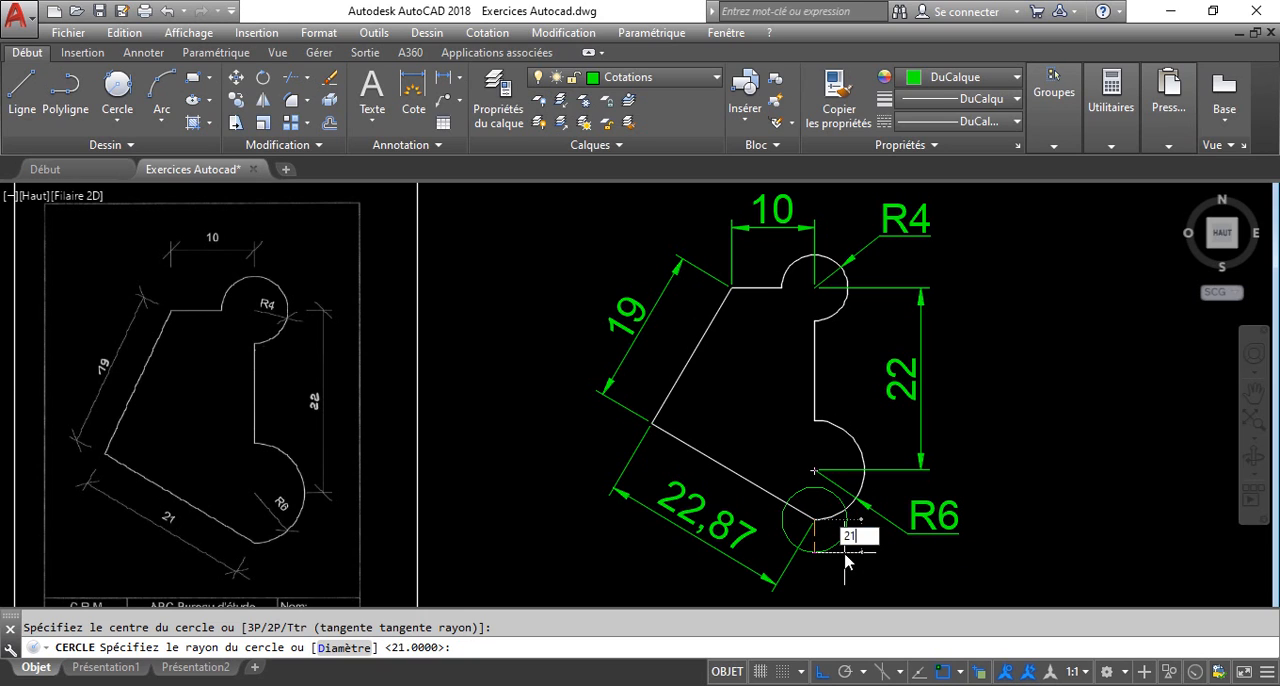
key(Return)
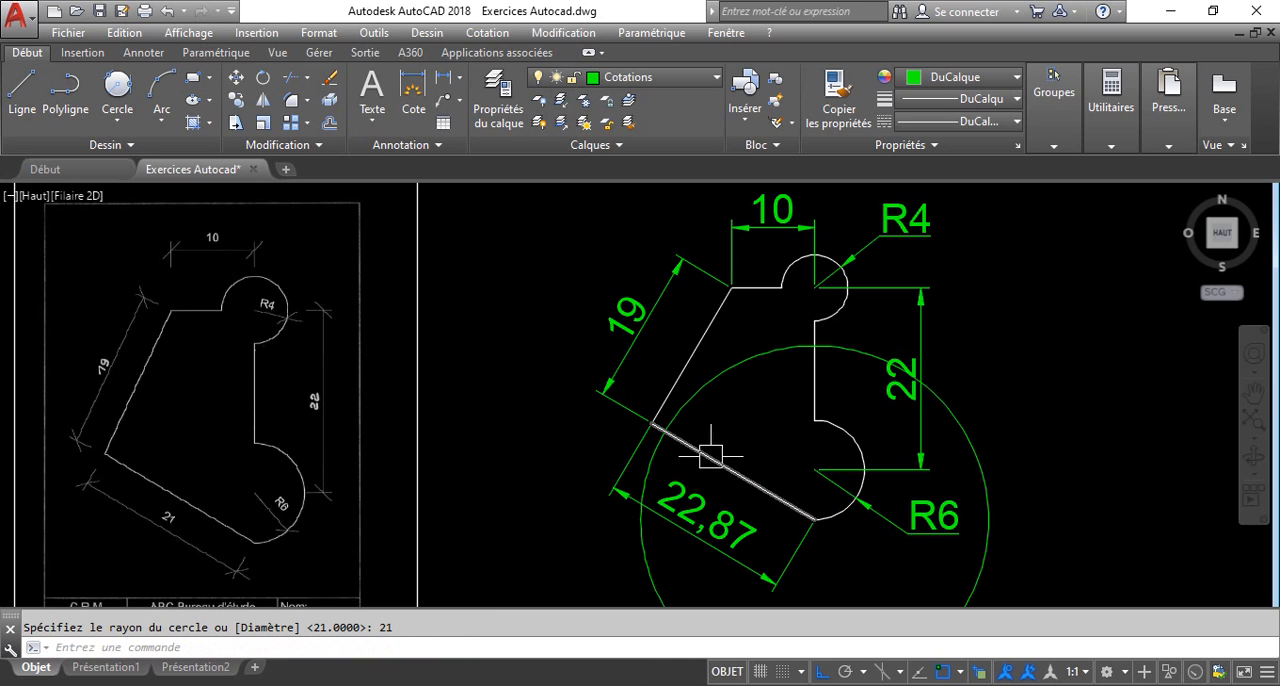
key(Return)
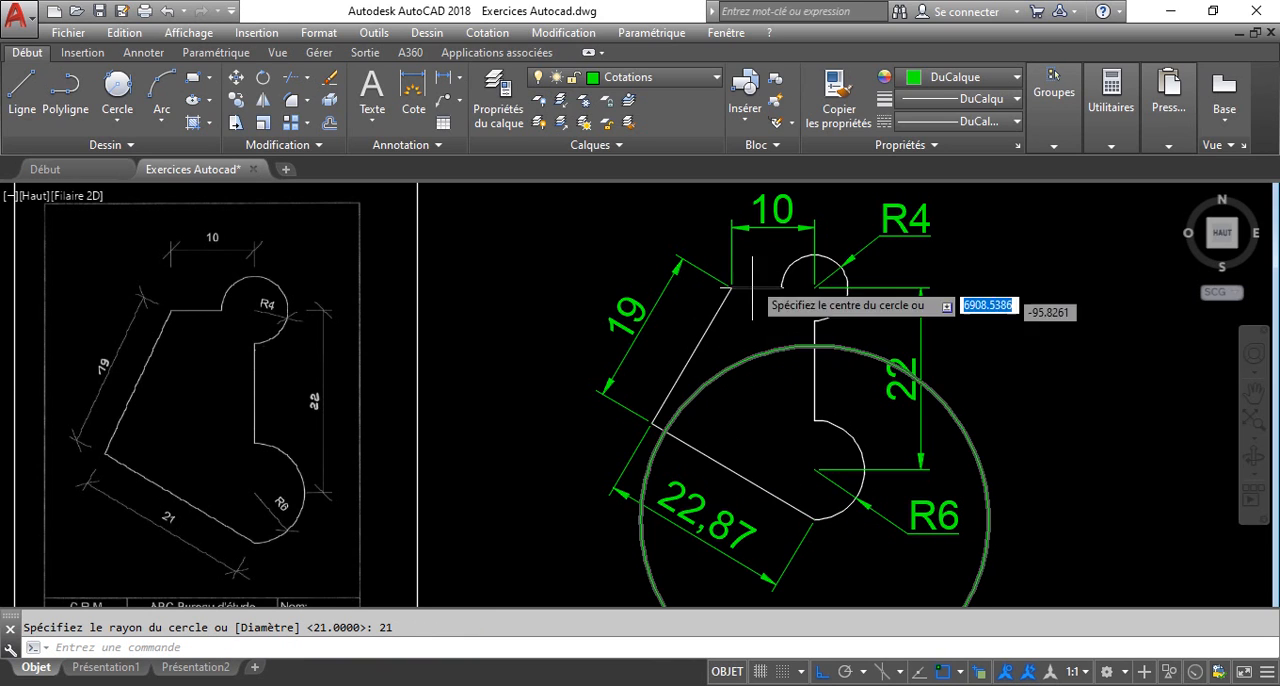
click(737, 294)
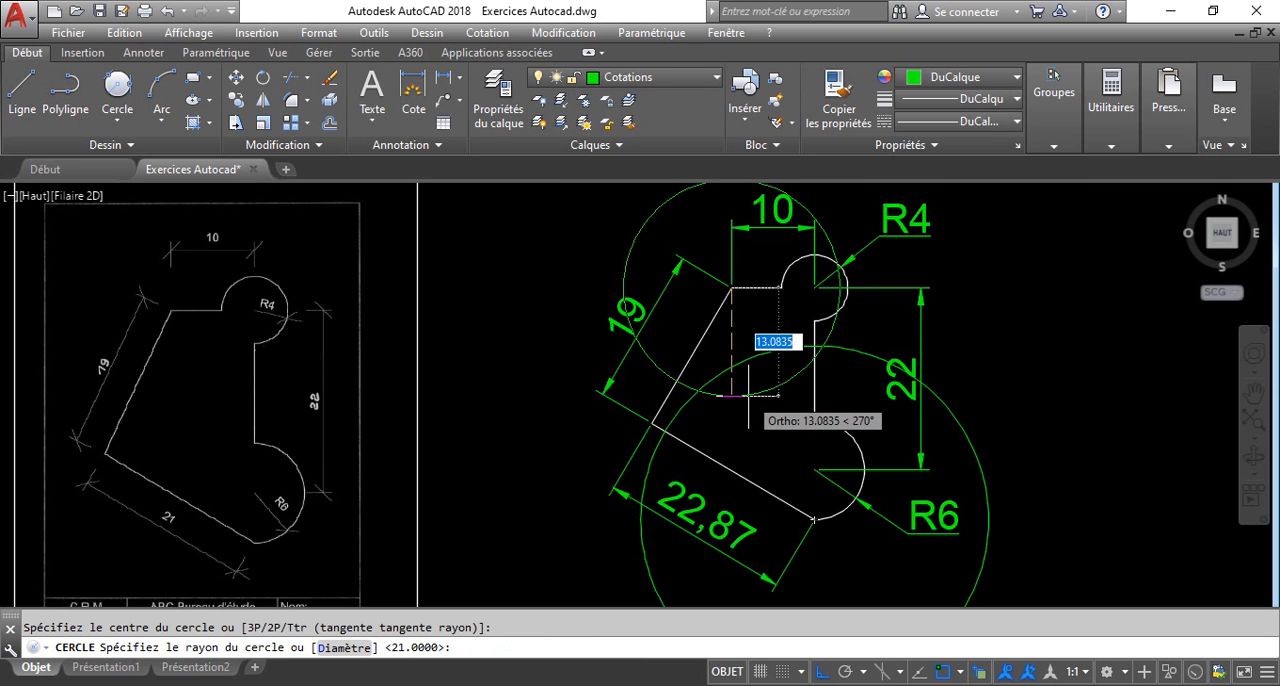
text(19)
key(Return)
Stretch the shared corner of the two slanted edges to the intersection of the two construction circles.
scroll(680, 415, up, 6)
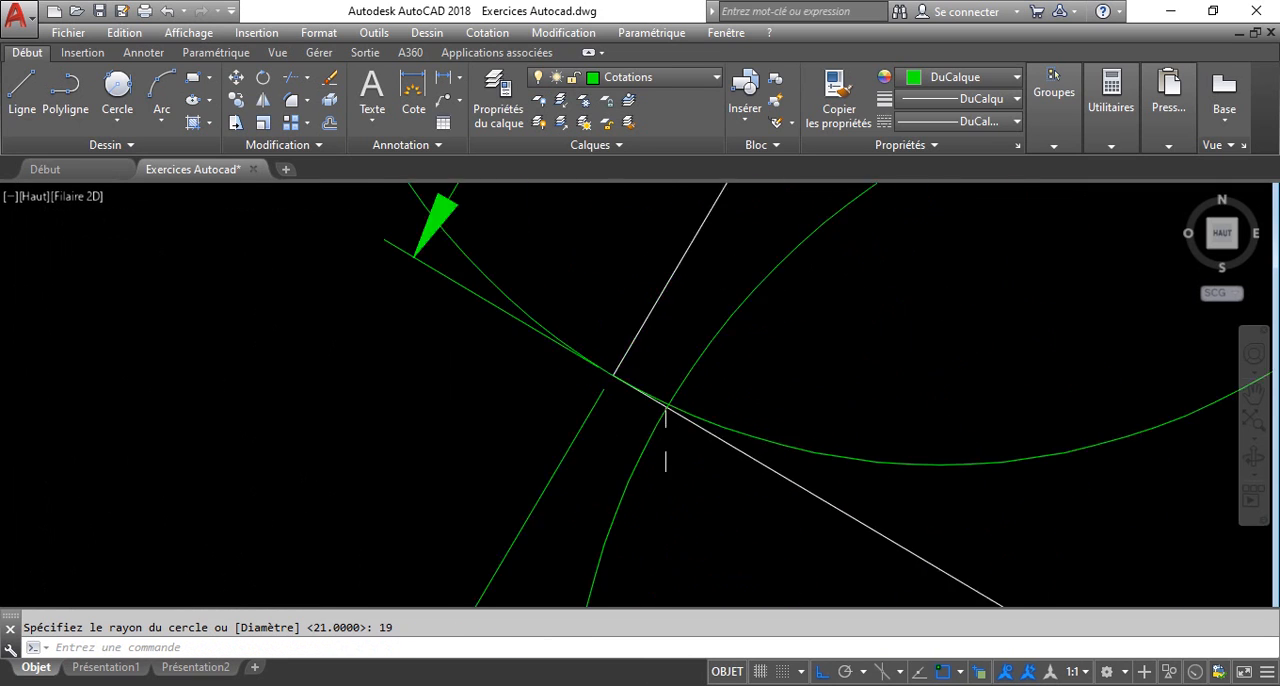
click(684, 400)
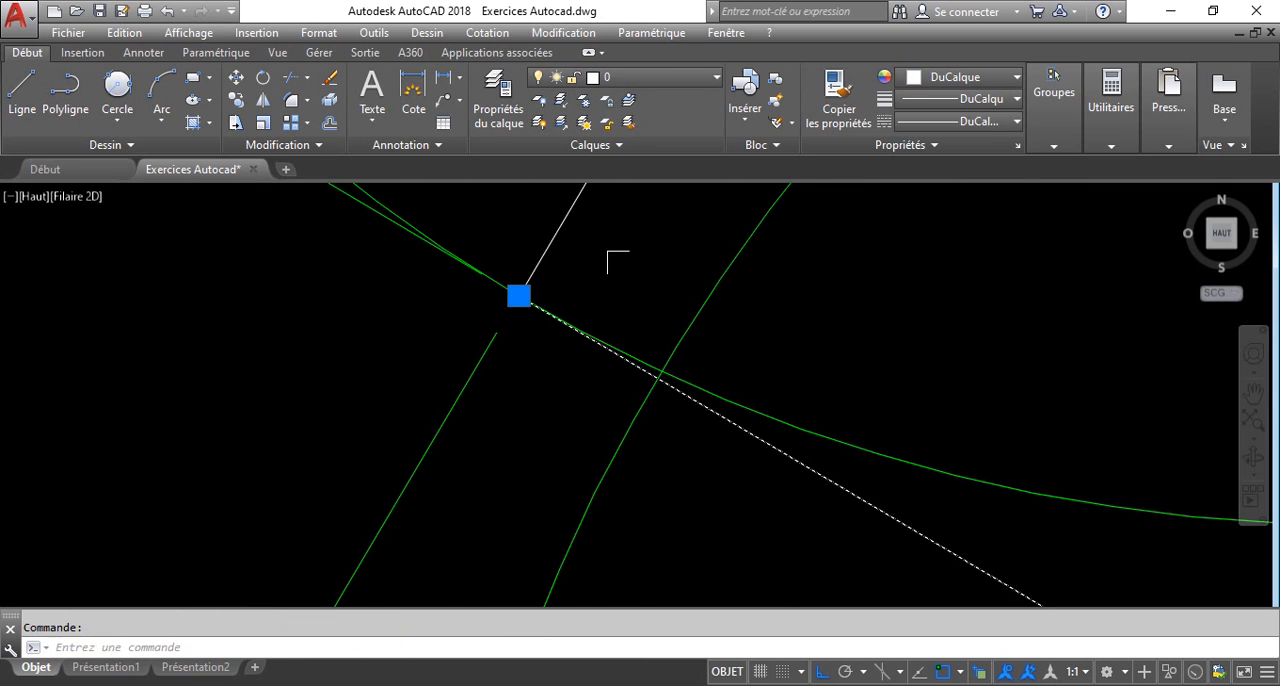
click(517, 294)
scroll(663, 385, up, 2)
click(657, 360)
scroll(657, 360, down, 10)
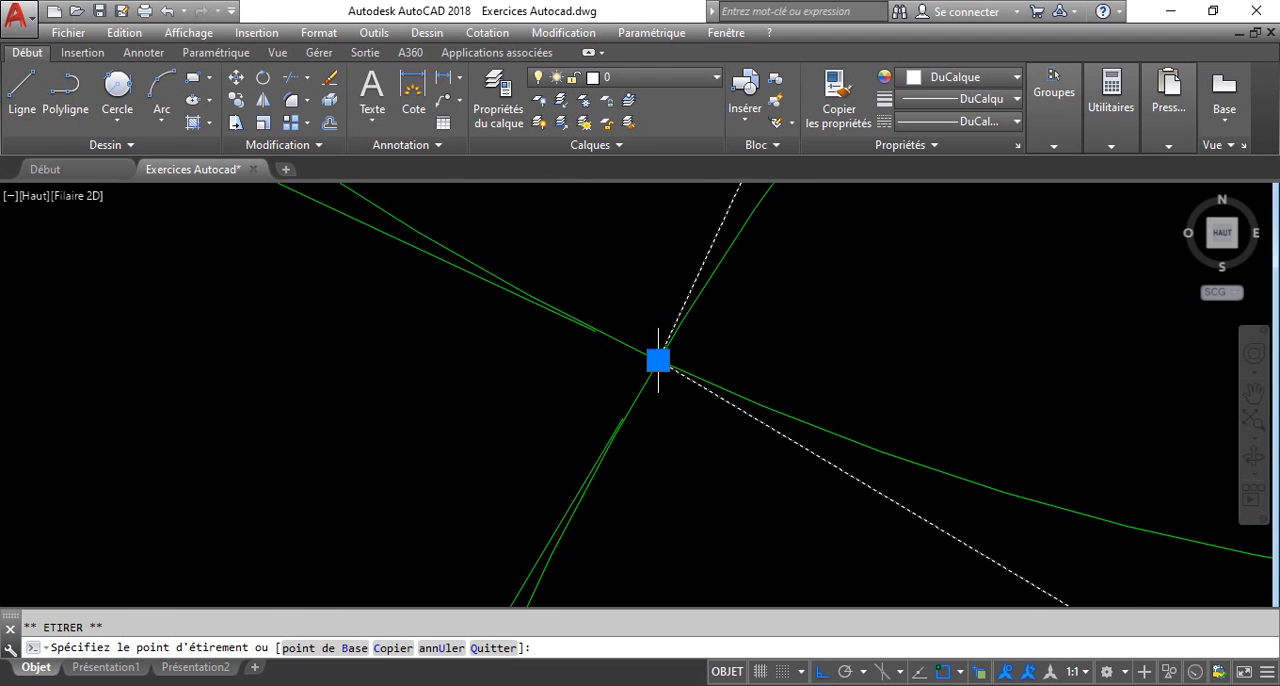
key(Escape)
Delete both construction circles and save the drawing.
click(833, 335)
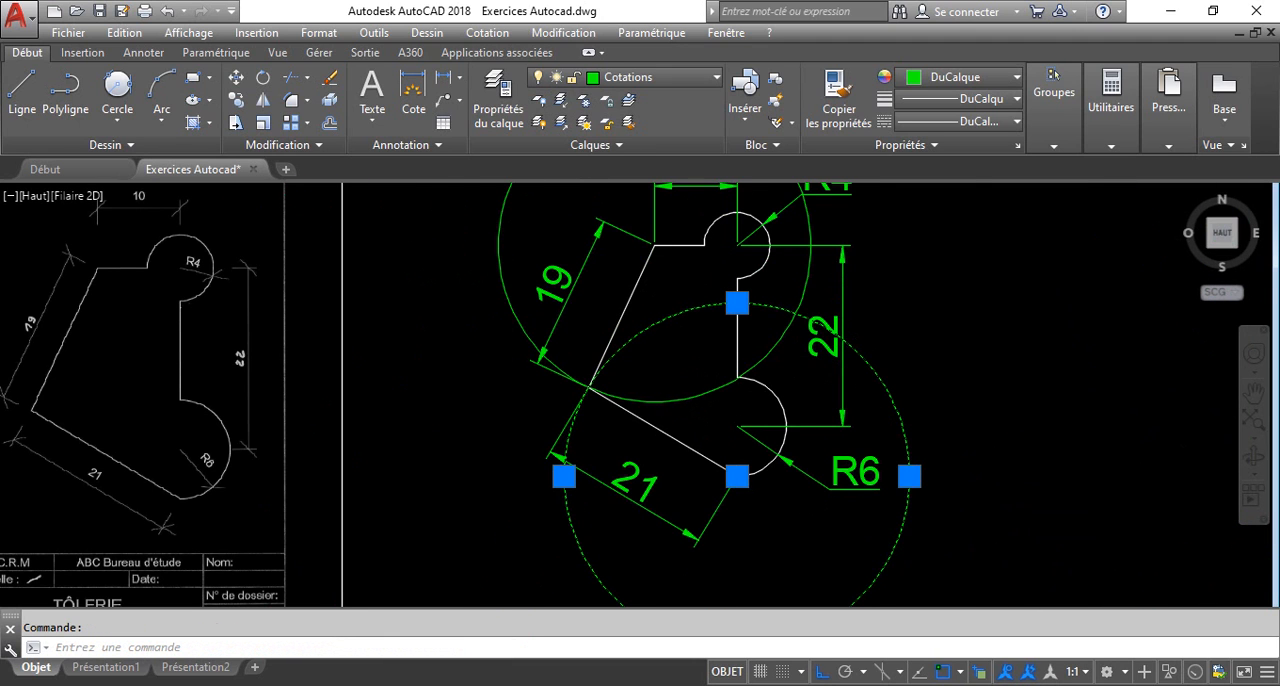
click(818, 280)
key(Delete)
middle_drag(674, 391, 757, 460)
key(ctrl+s)
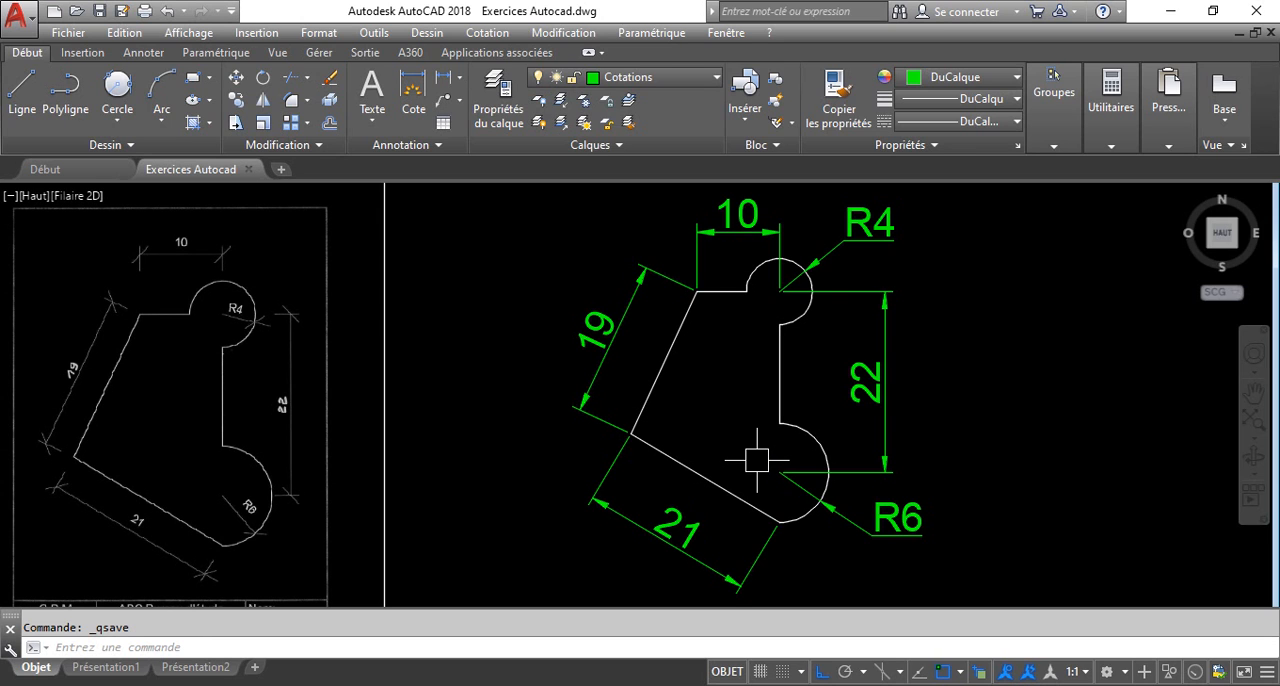
Review the dimension texts and circle radii in the command history window, and close it.
key(F2)
double_click(691, 143)
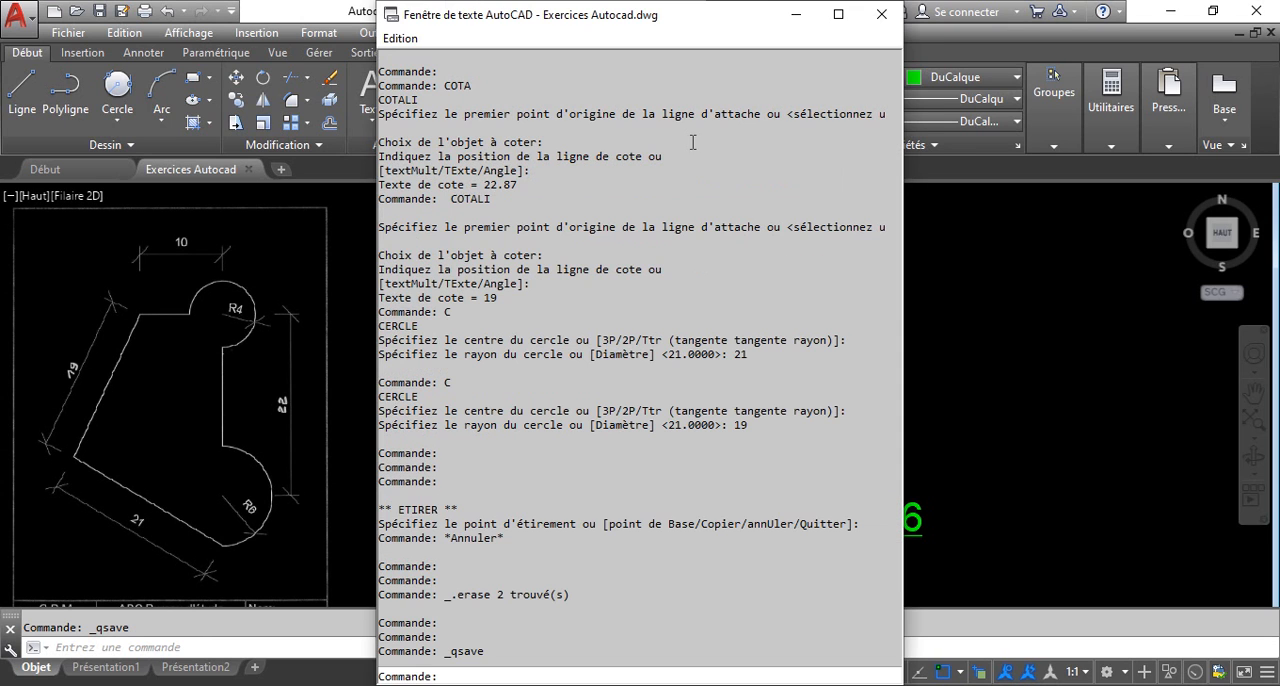
drag(704, 424, 703, 432)
click(707, 446)
drag(500, 297, 456, 270)
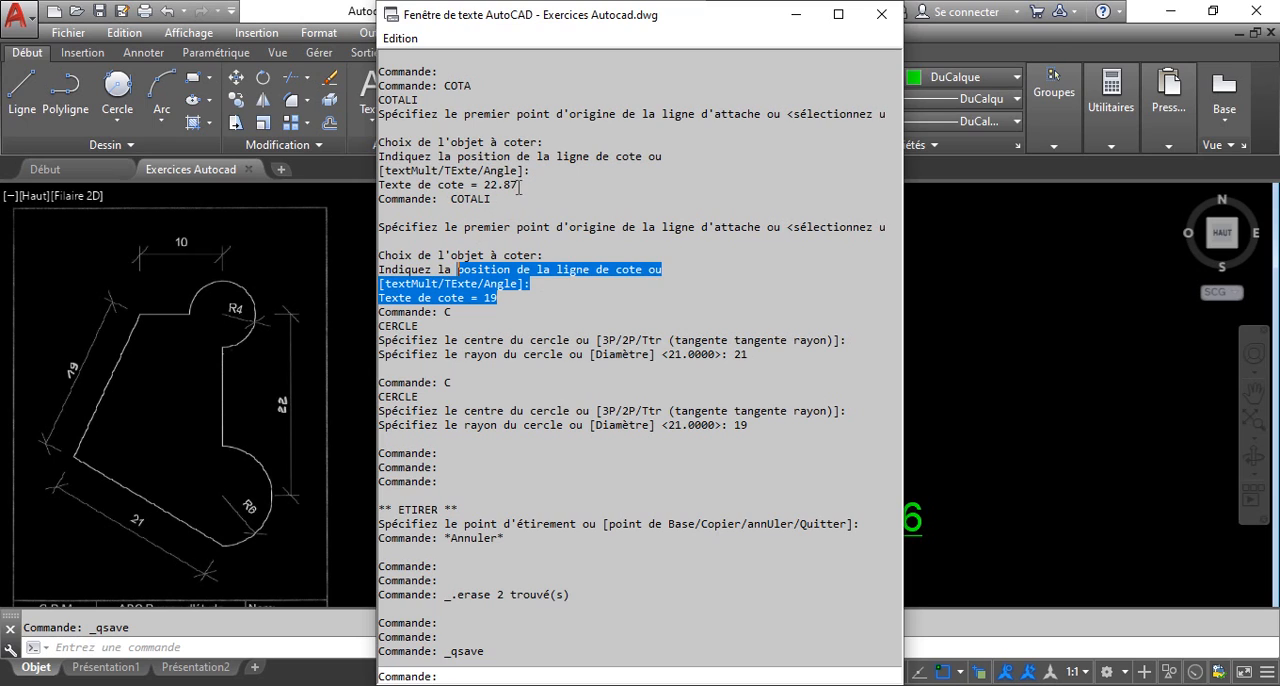
drag(519, 187, 470, 186)
click(598, 188)
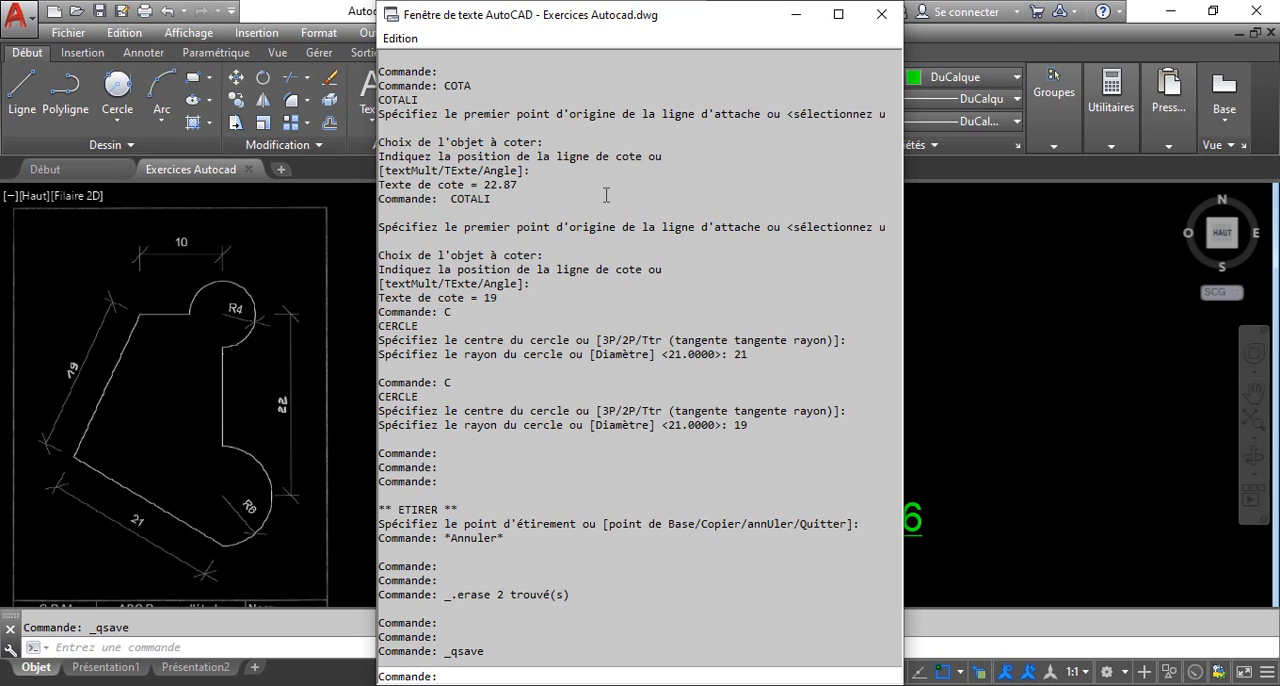
click(881, 21)
click(1114, 304)
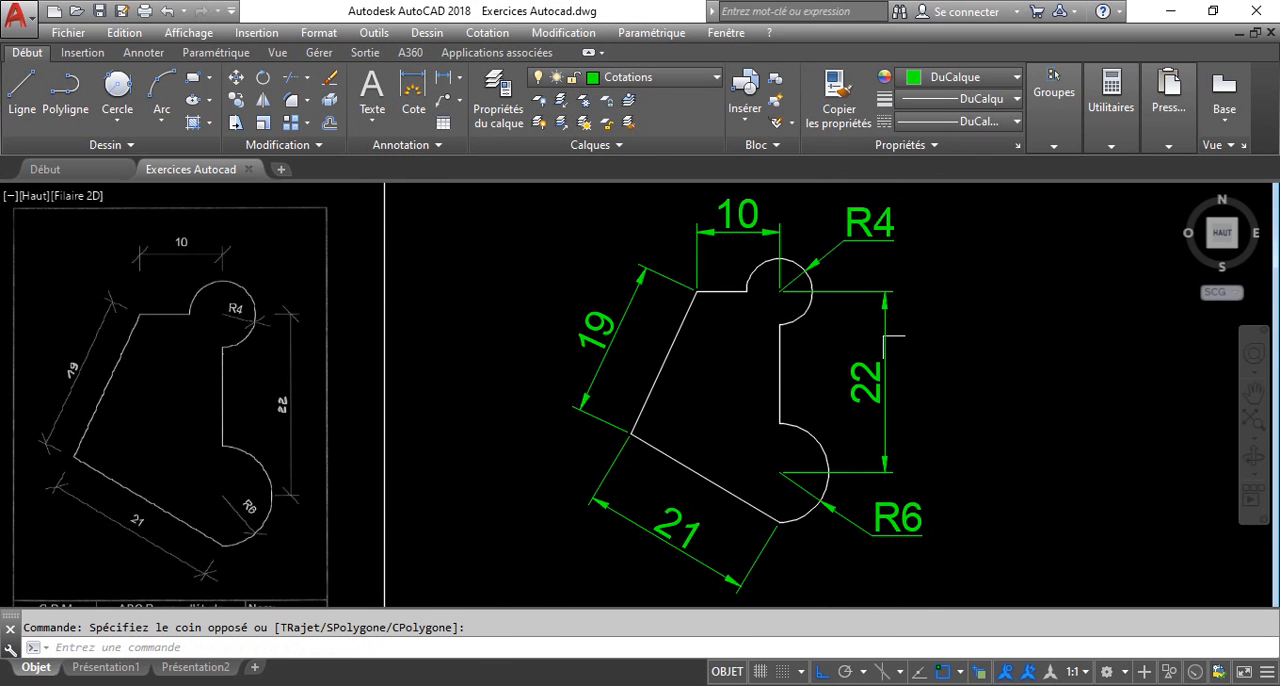
Select the whole redrawn profile with its dimensions and join its lines and arcs into one object.
scroll(677, 329, down, 2)
middle_drag(686, 349, 660, 327)
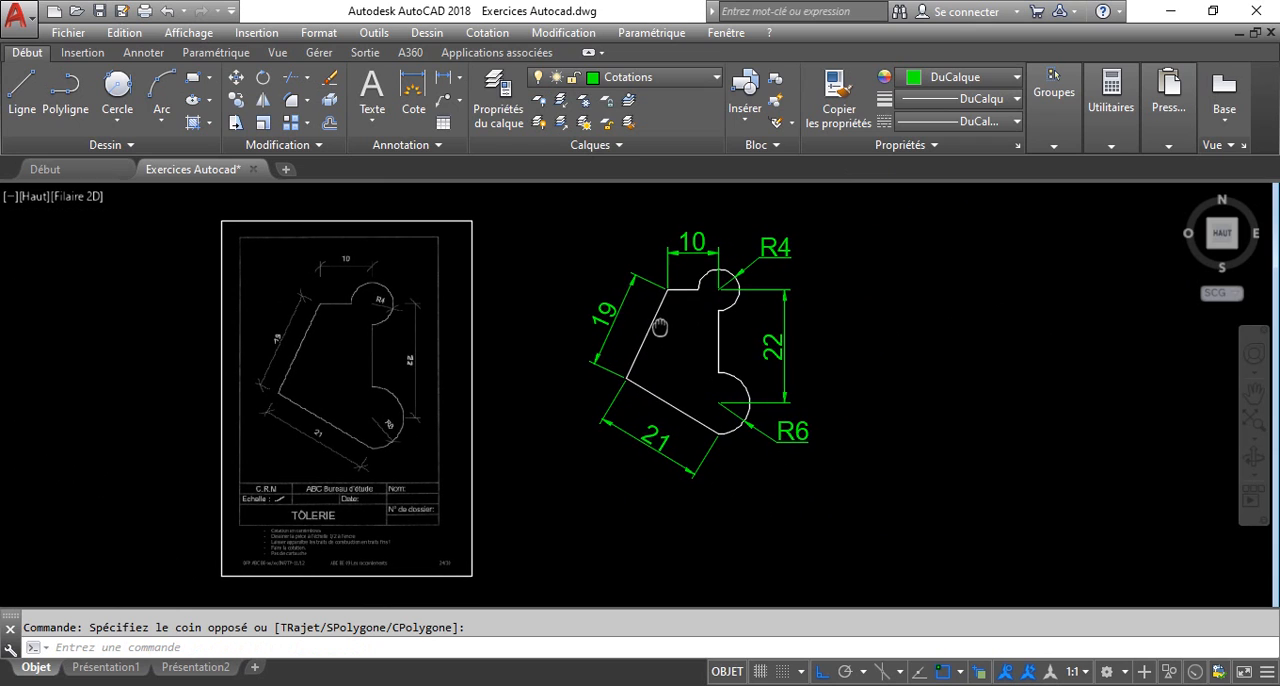
click(556, 188)
click(955, 520)
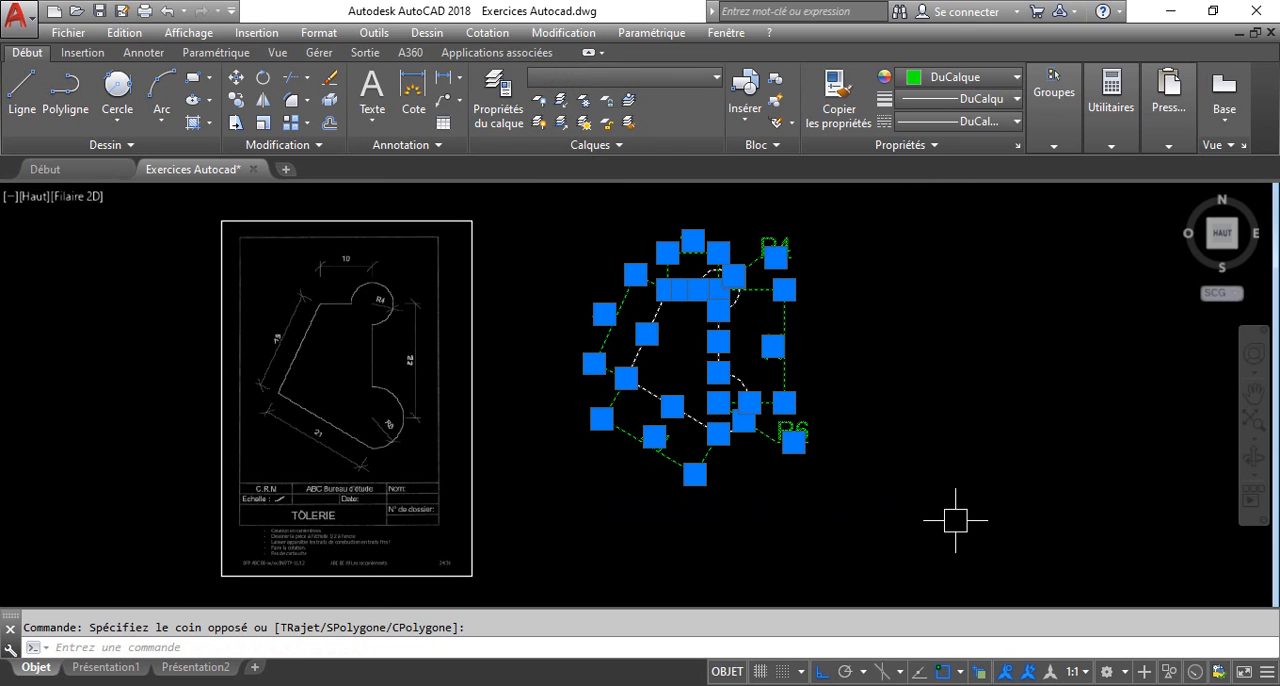
text(j)
key(Return)
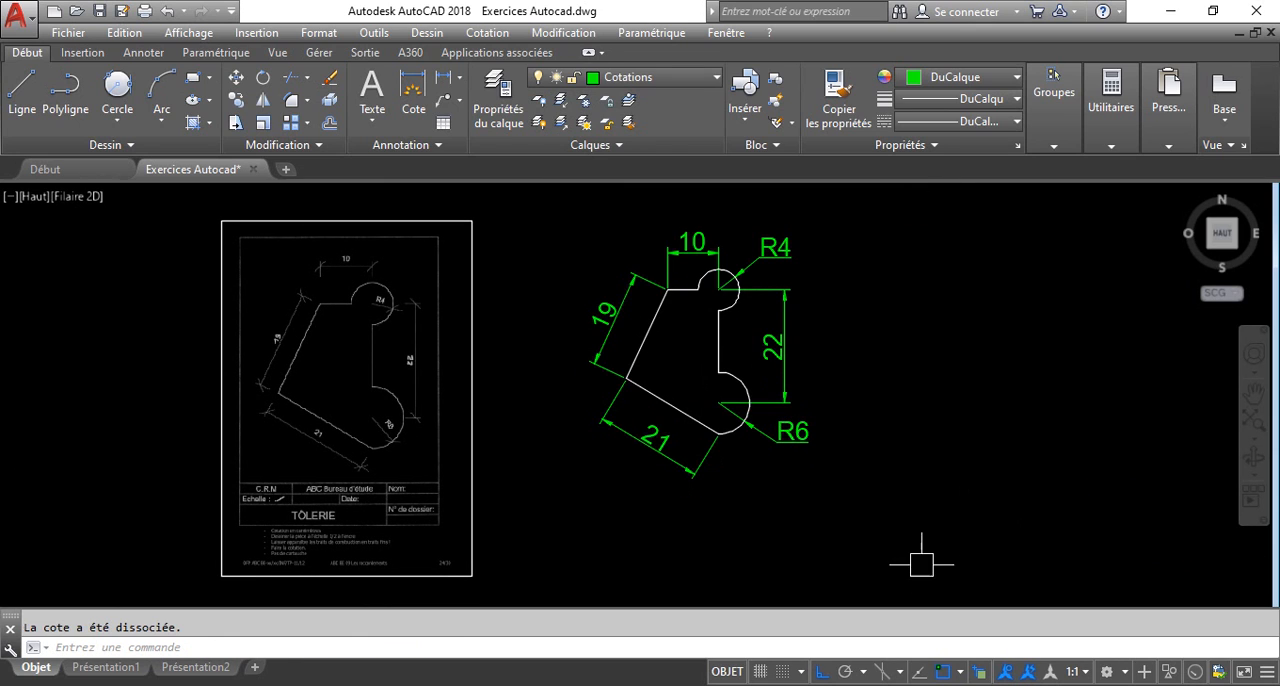
Check that the redrawn outline selects as a single object, deselect it, and save the drawing.
click(720, 327)
key(Escape)
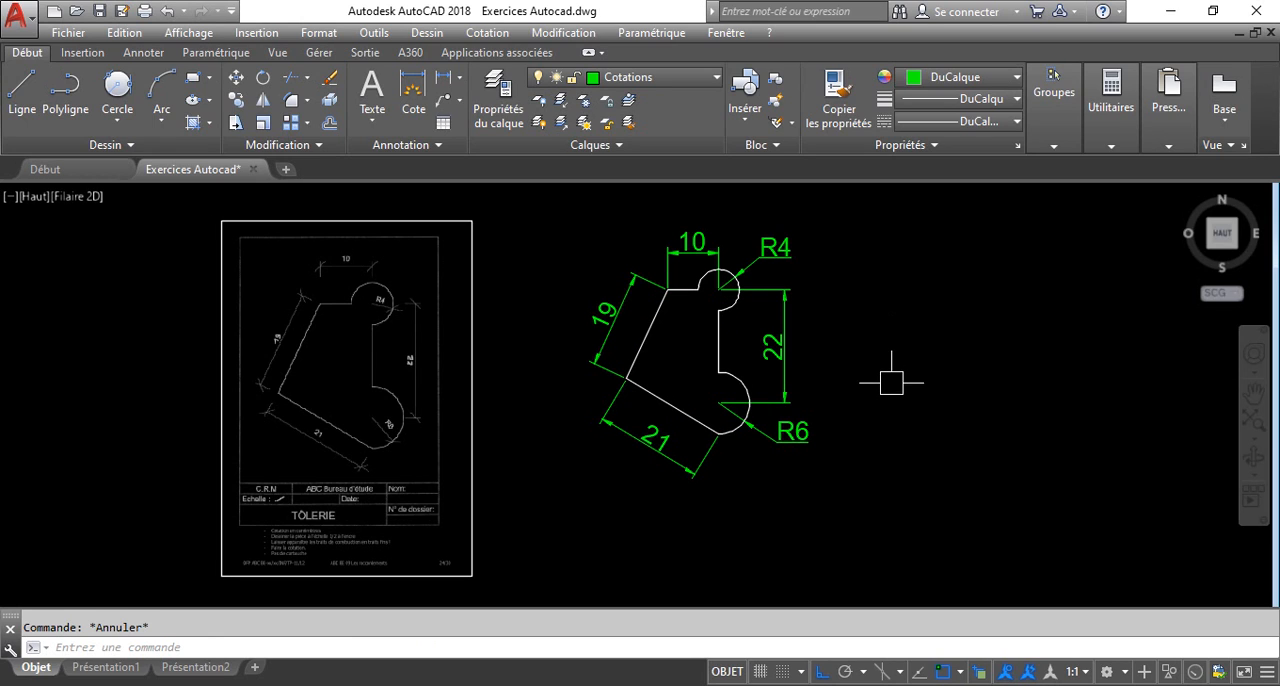
key(ctrl+s)
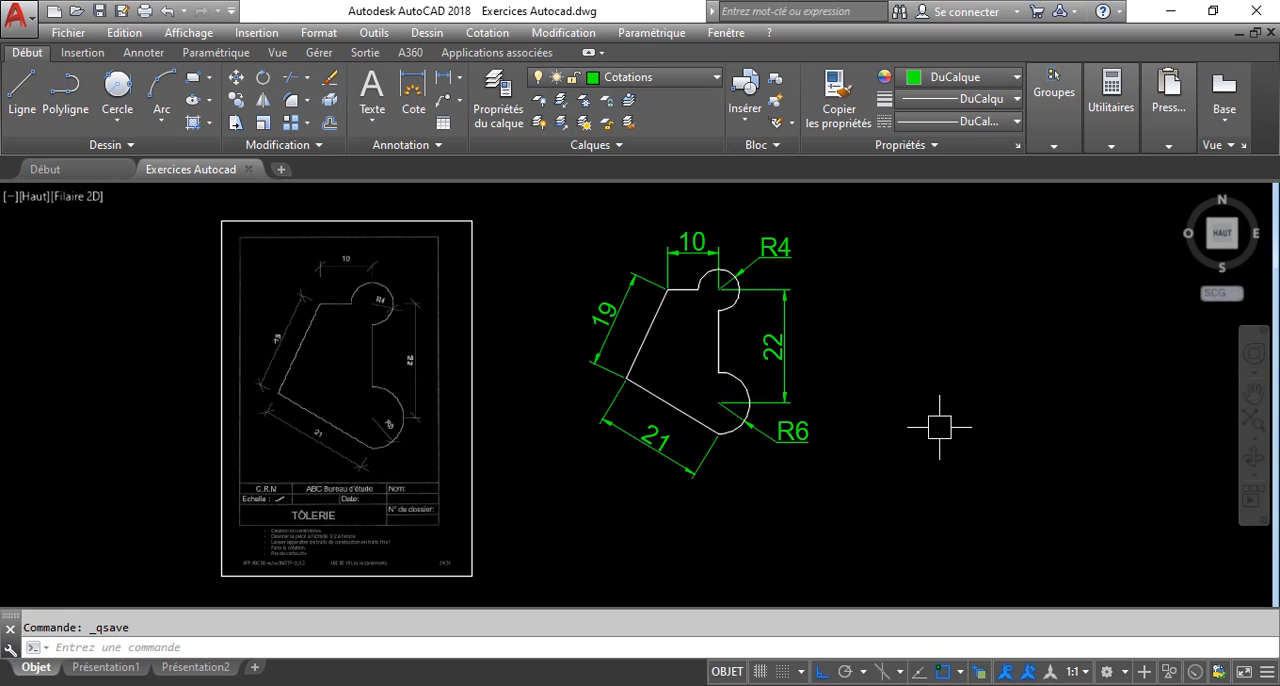
Extrude the joined profile outline to a height of 10.
mouse_move(948, 431)
middle_down()
mouse_move(934, 352)
mouse_move(954, 323)
mouse_move(1037, 377)
mouse_move(980, 349)
mouse_move(980, 366)
middle_up()
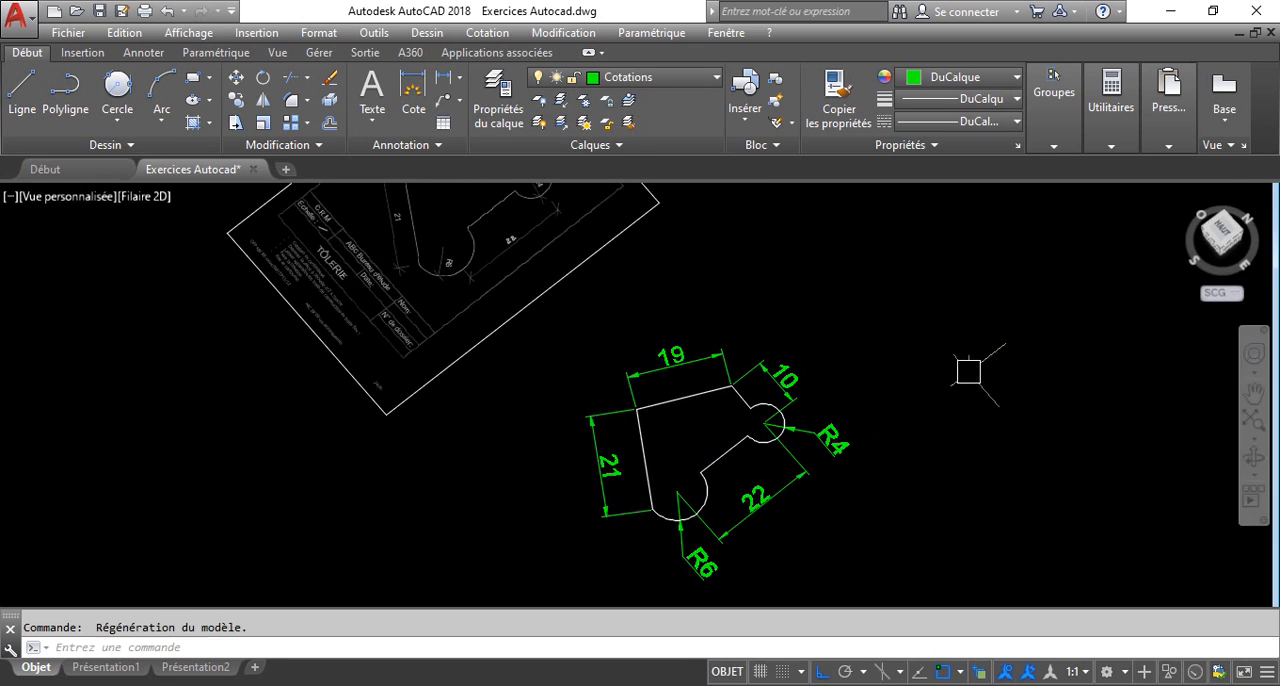
key(ctrl+z)
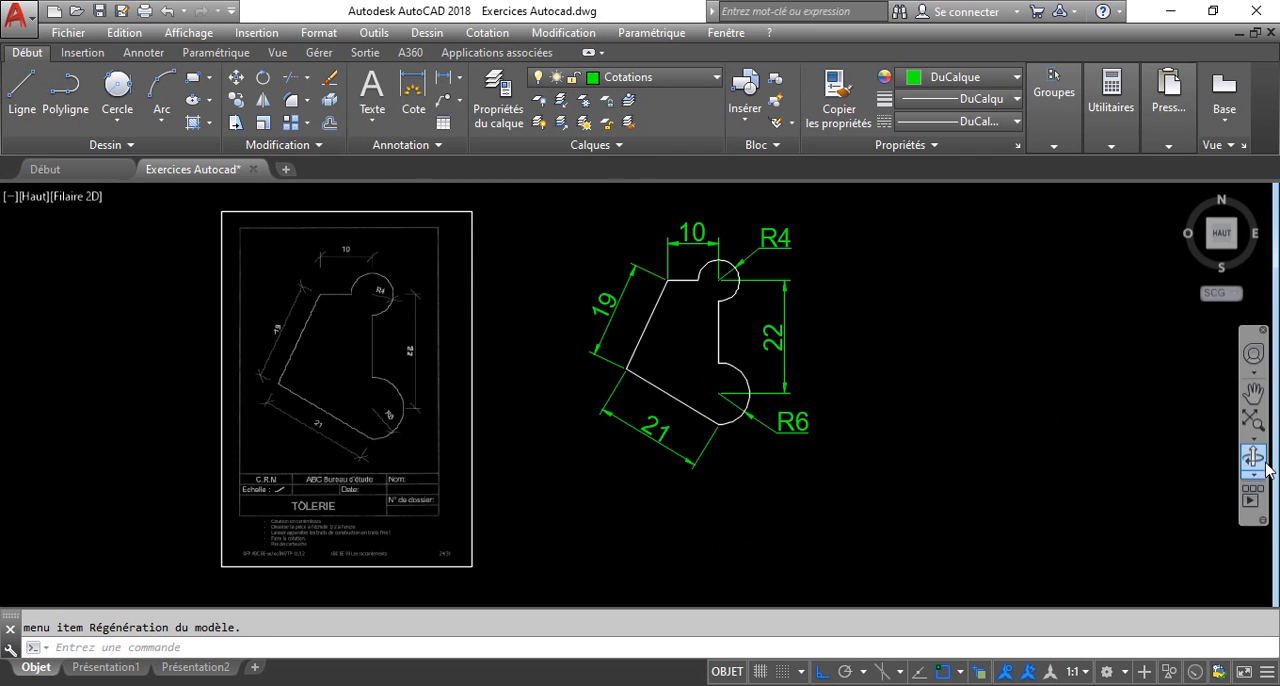
click(1255, 460)
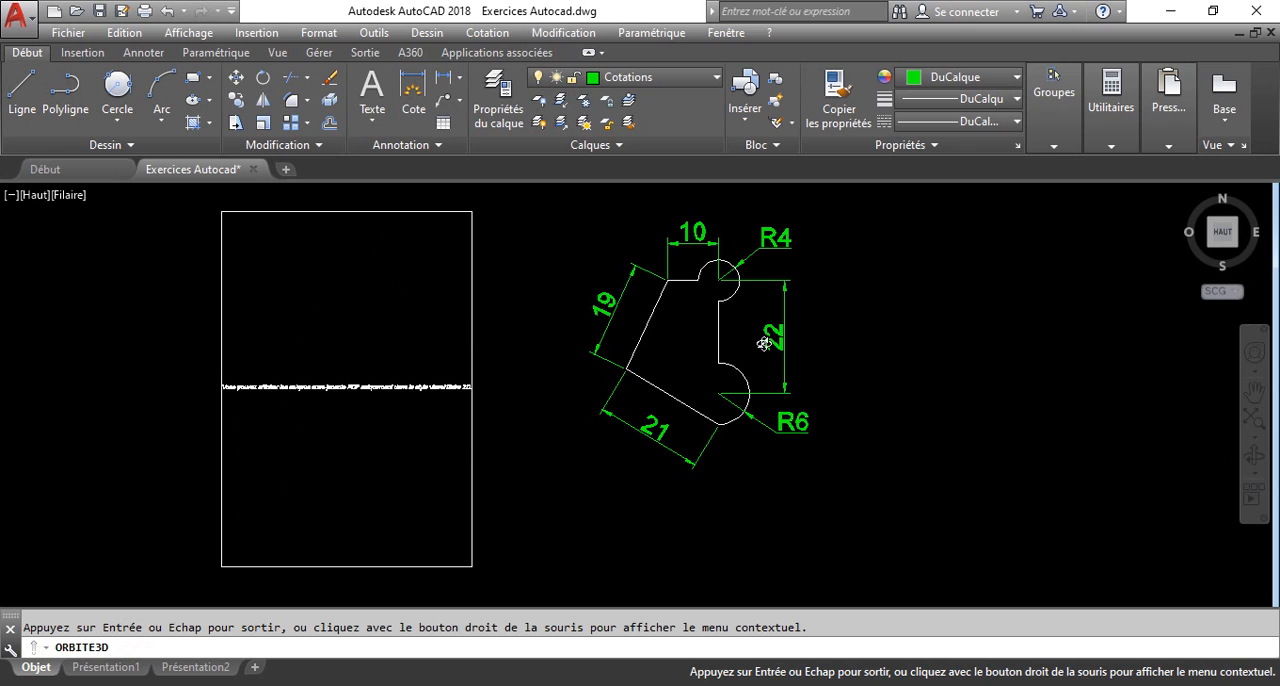
mouse_move(763, 343)
mouse_down()
mouse_move(752, 400)
mouse_move(760, 297)
mouse_move(791, 284)
mouse_up()
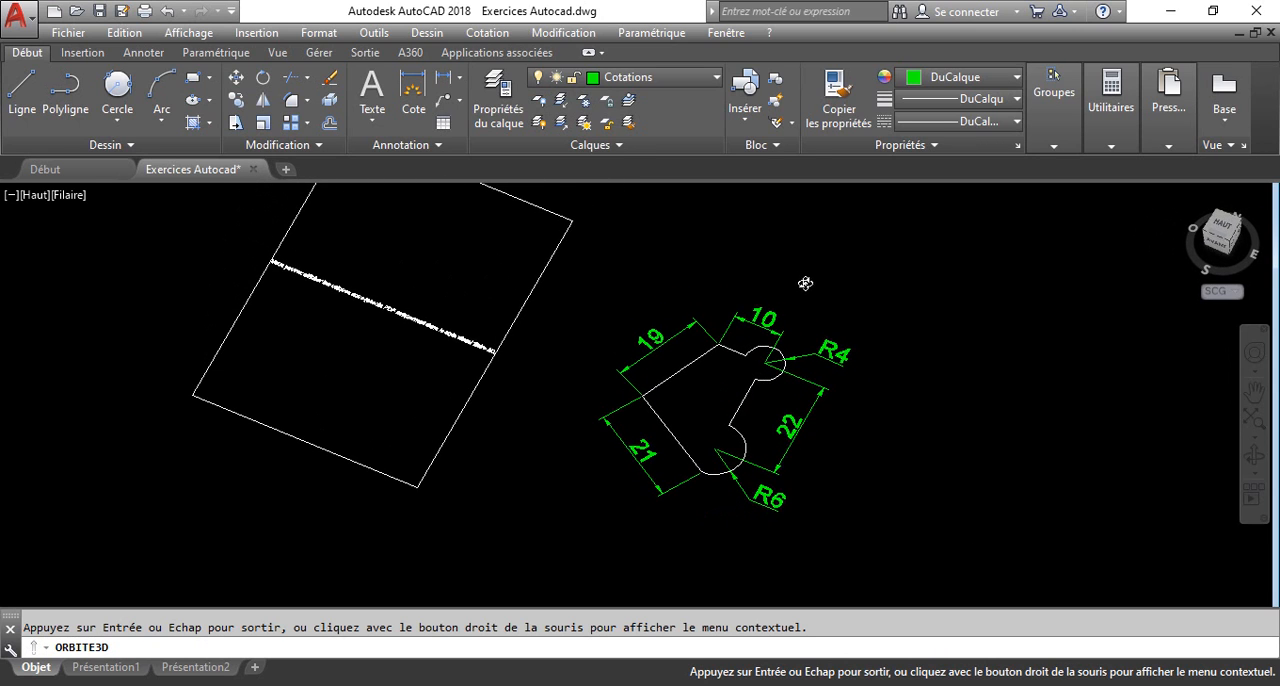
key(Escape)
click(773, 372)
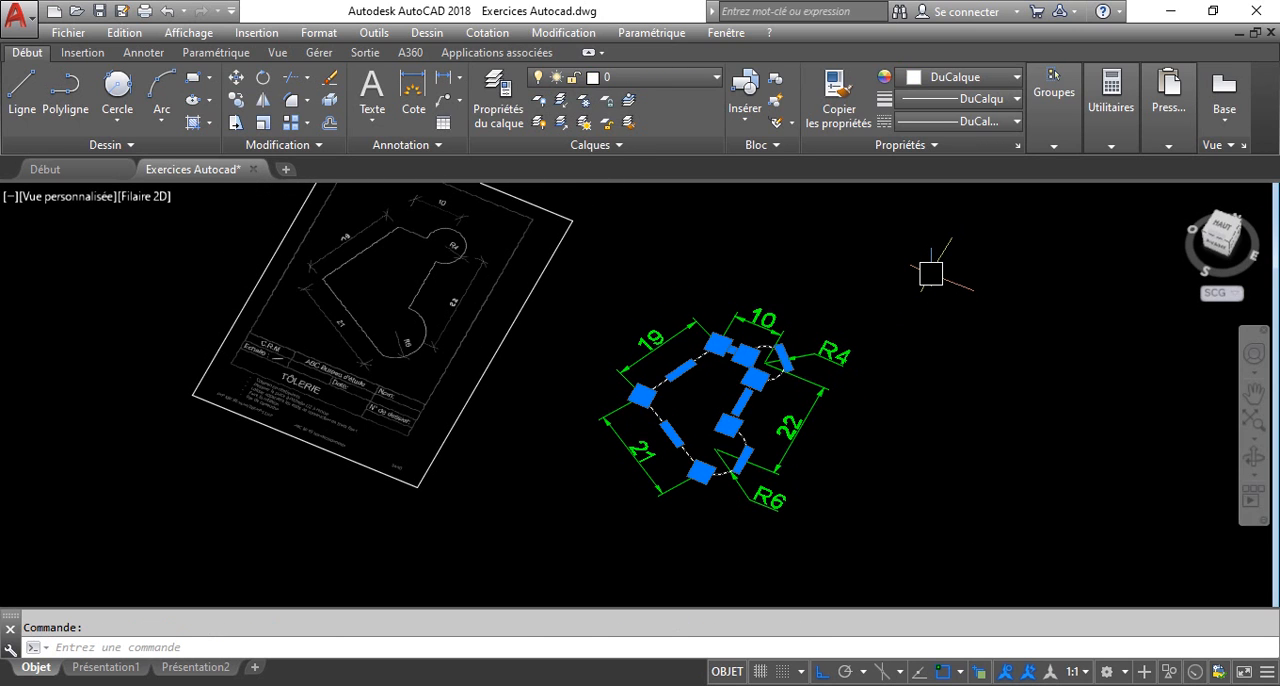
text(EXTRUSION)
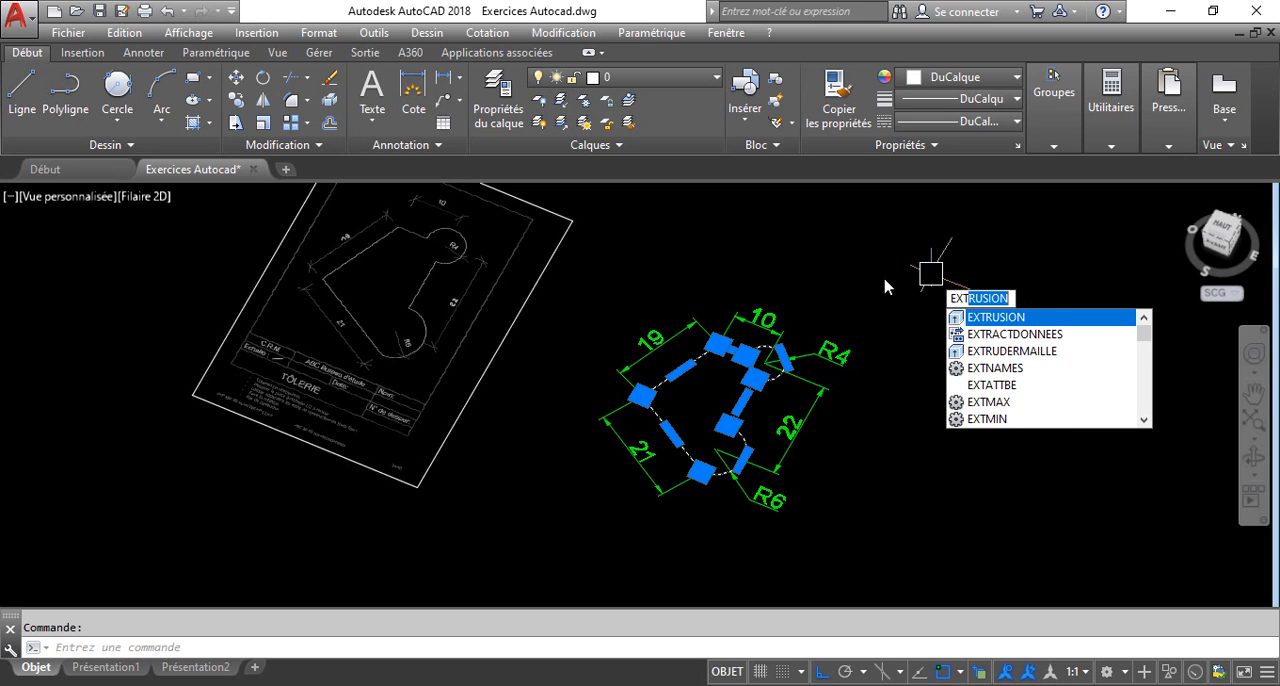
key(Return)
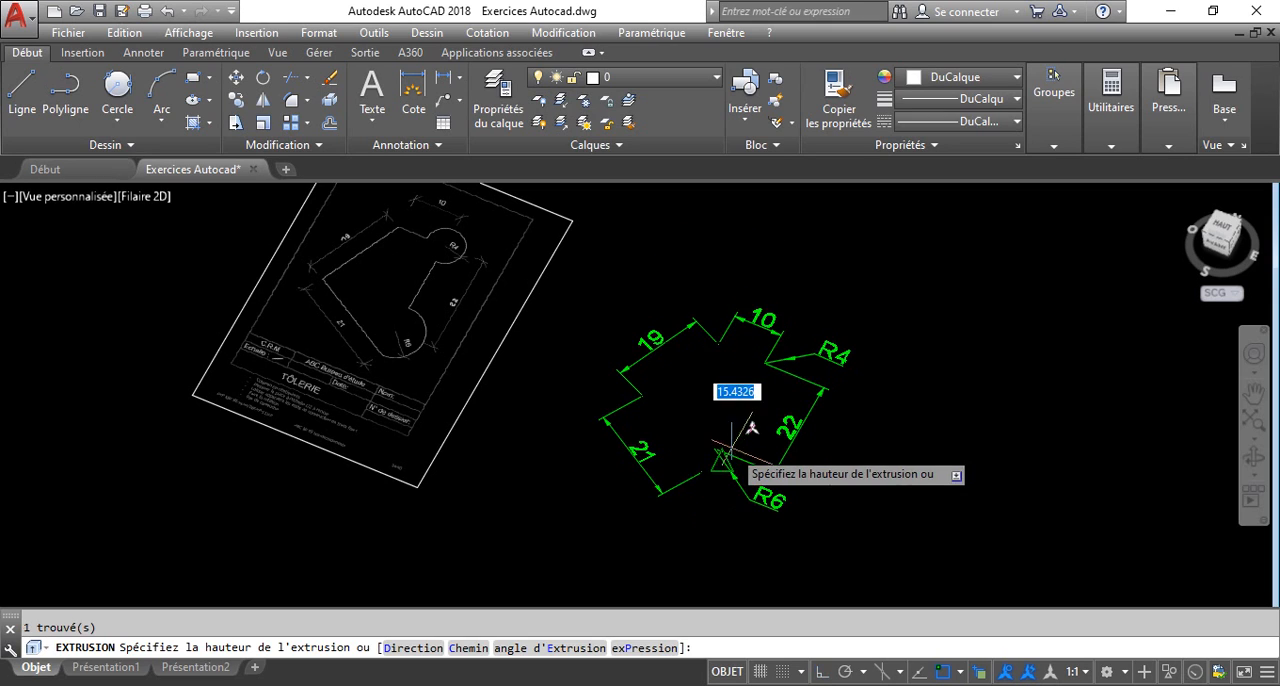
scroll(720, 340, up, 2)
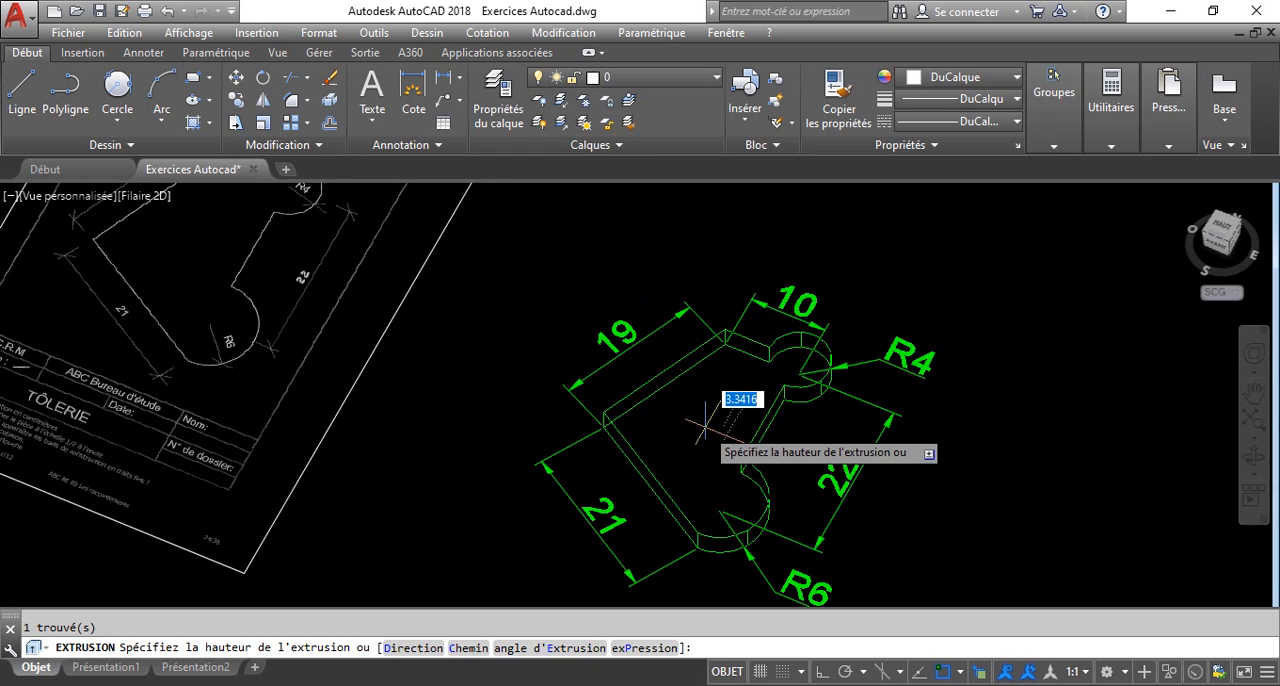
text(10)
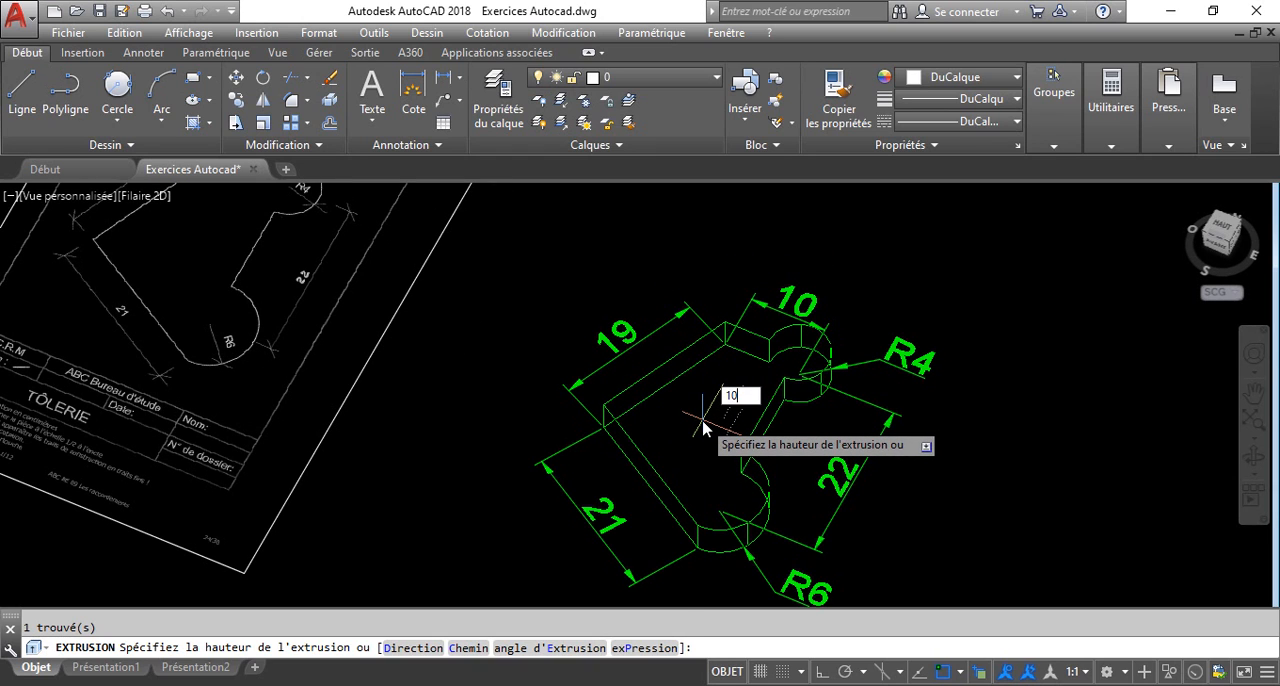
key(Return)
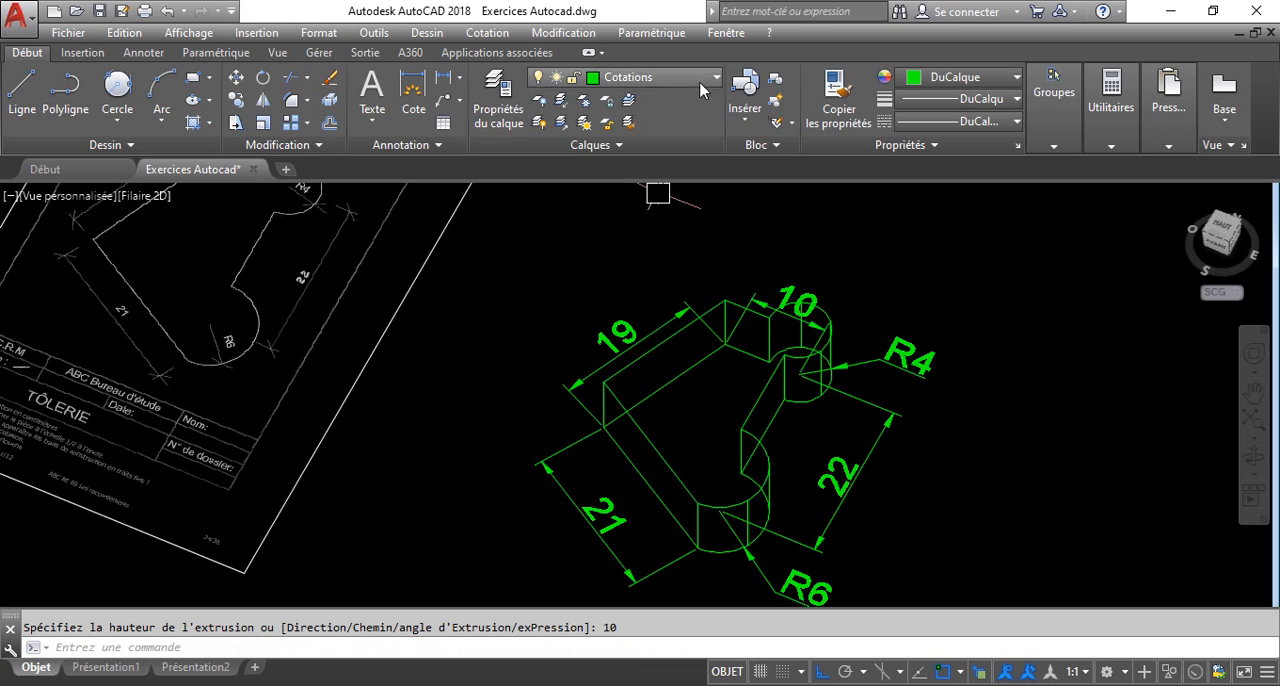
Open the visual styles manager and apply the Conceptuel visual style to the model view.
text(sty)
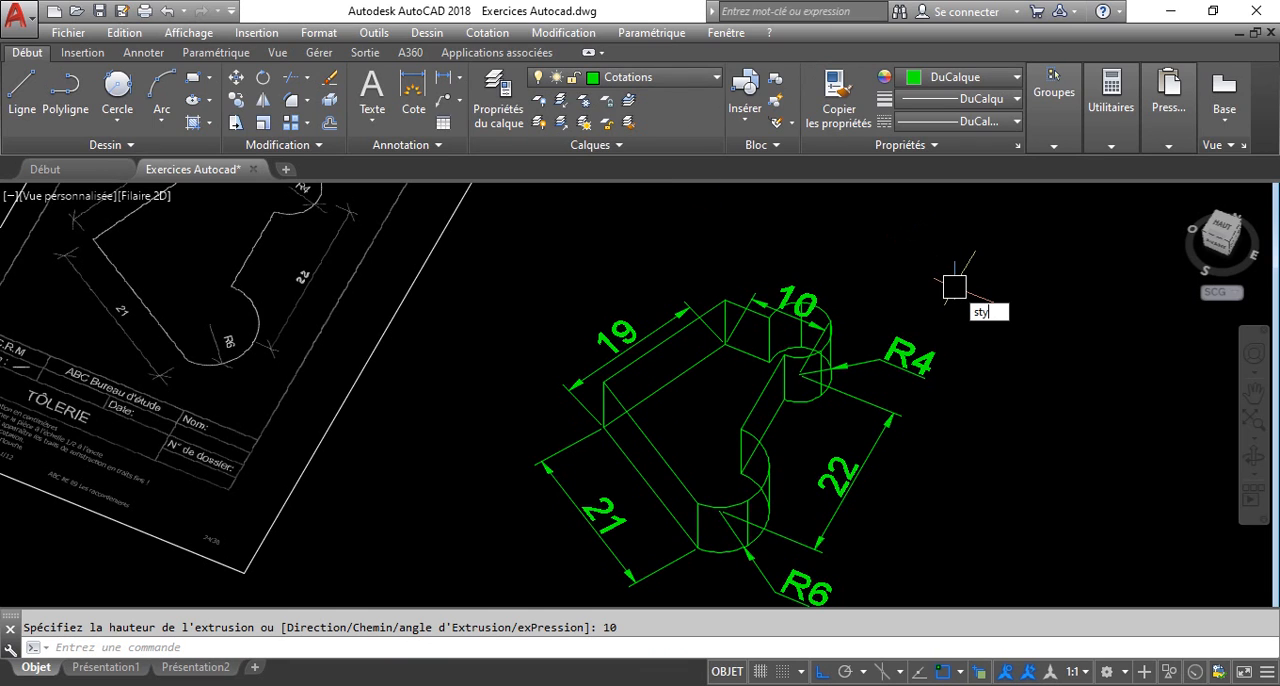
text(l)
key(Down)
key(Return)
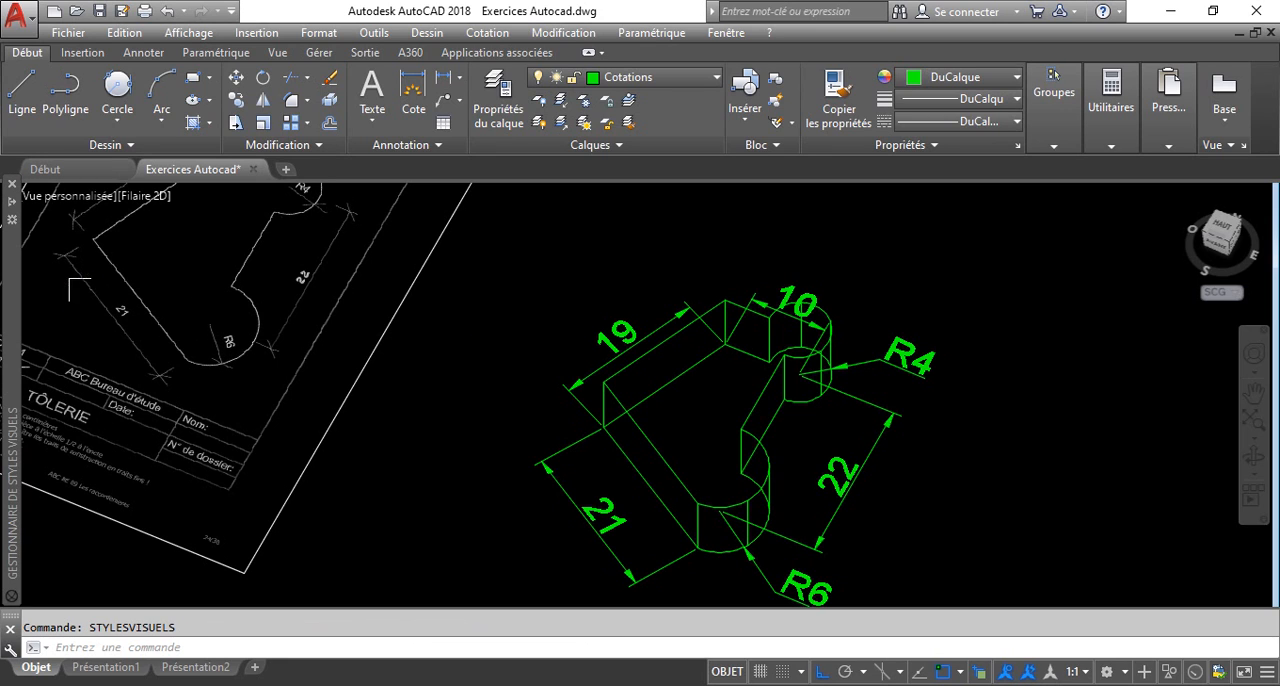
mouse_move(16, 292)
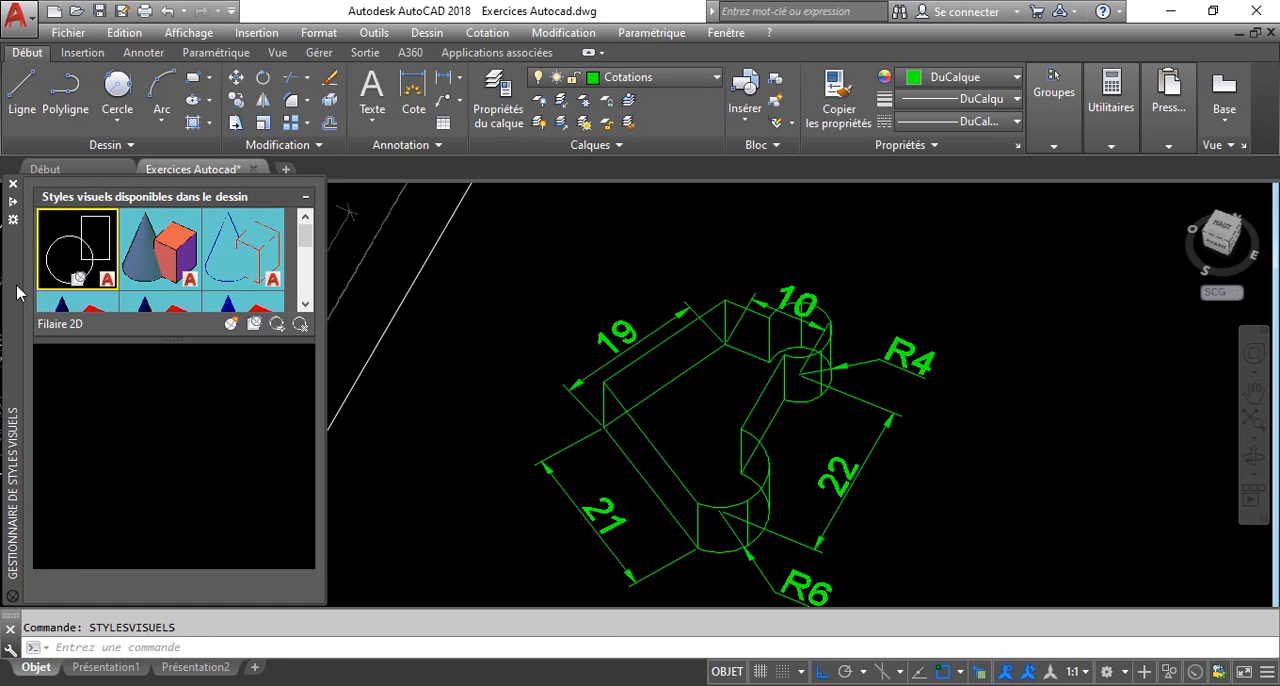
click(183, 256)
double_click(160, 265)
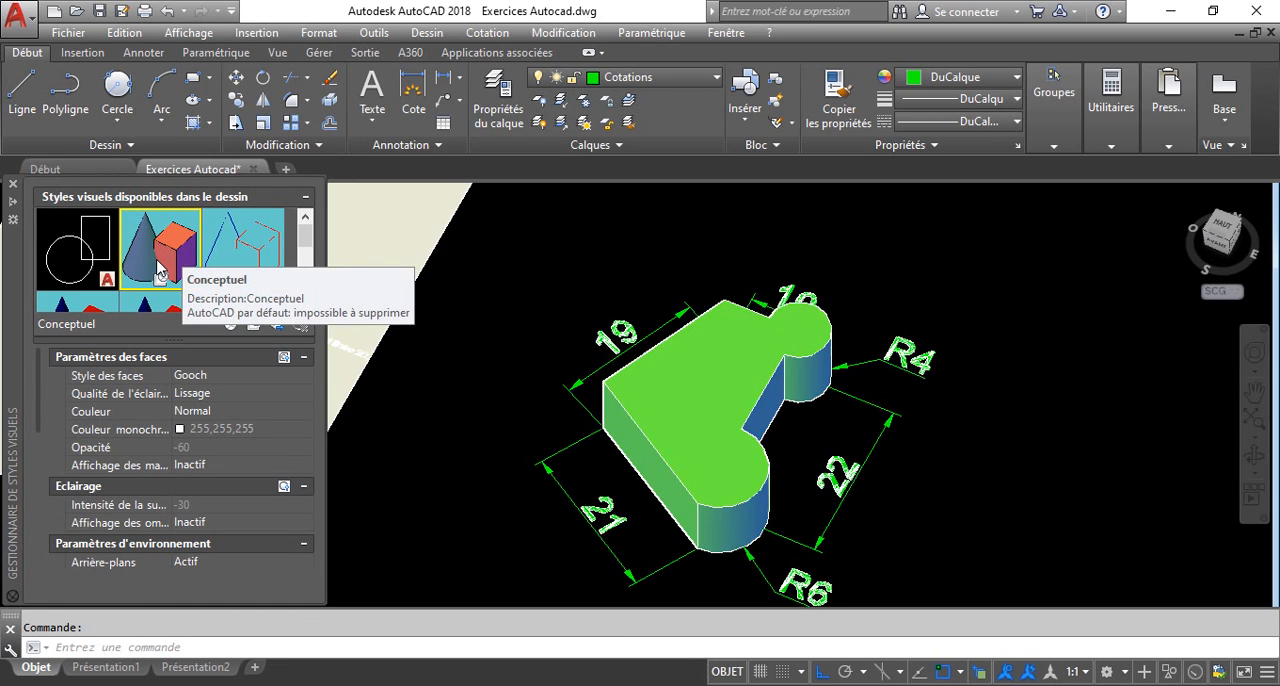
click(548, 242)
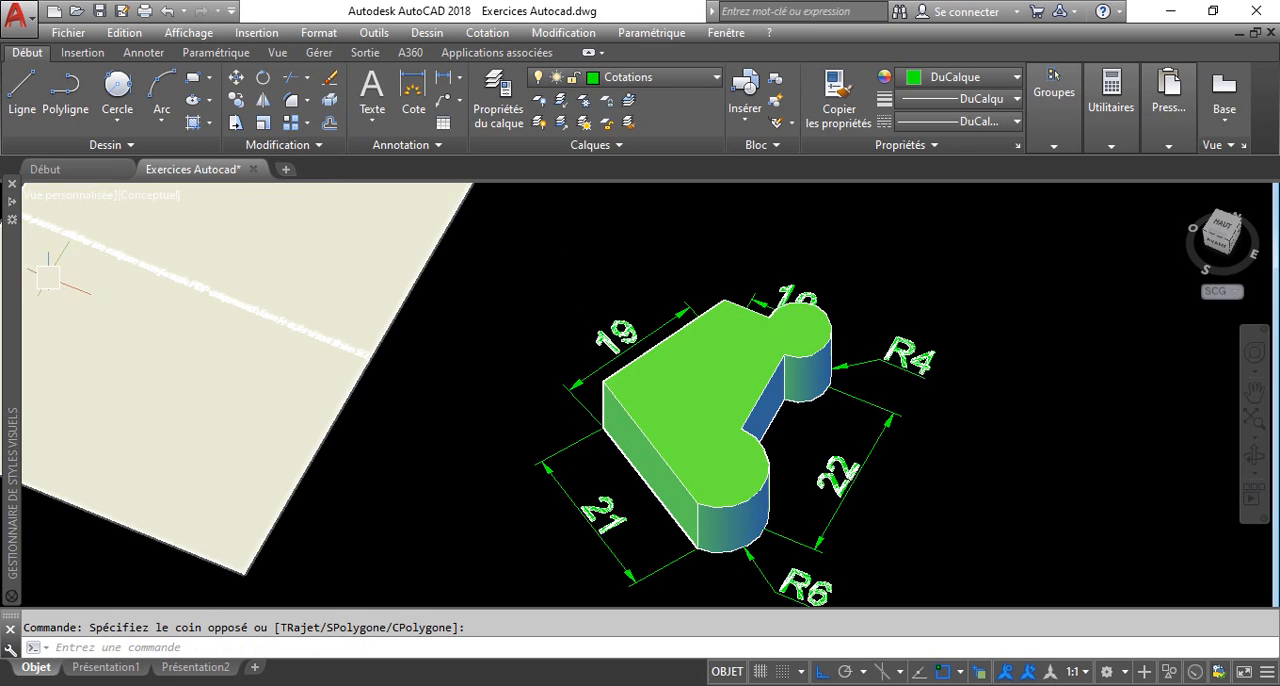
Apply the Réaliste visual style to the model view.
mouse_move(20, 284)
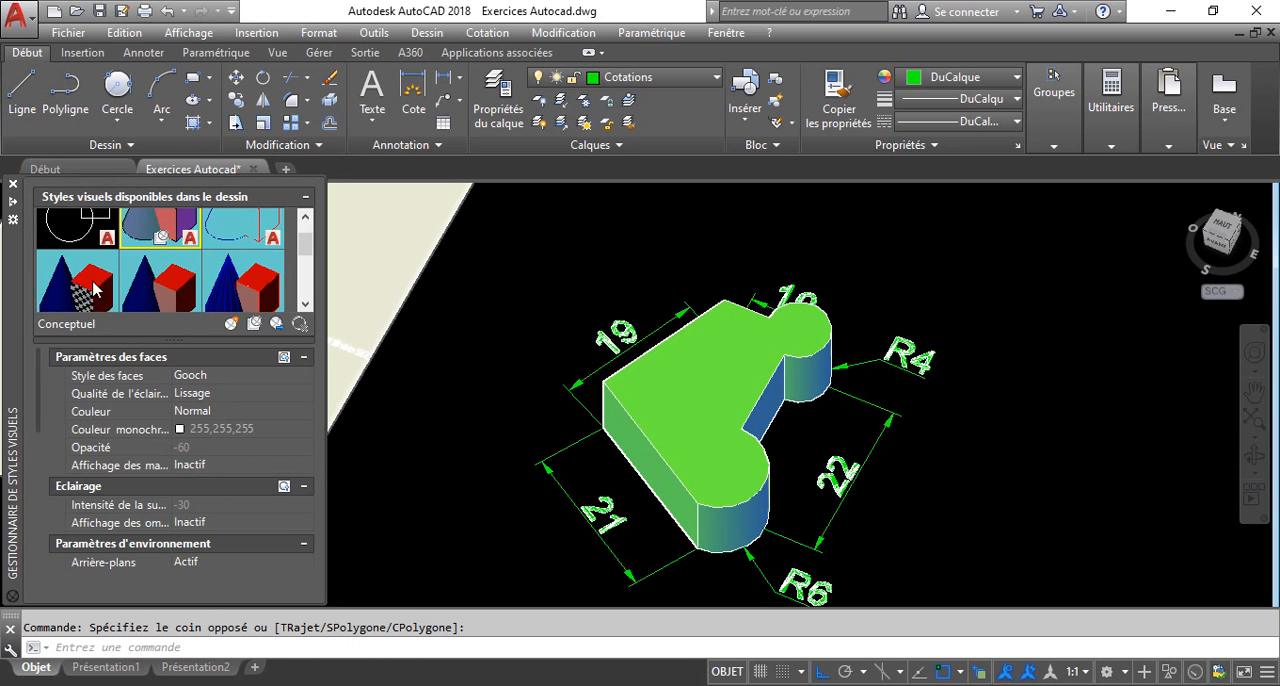
click(93, 289)
double_click(93, 289)
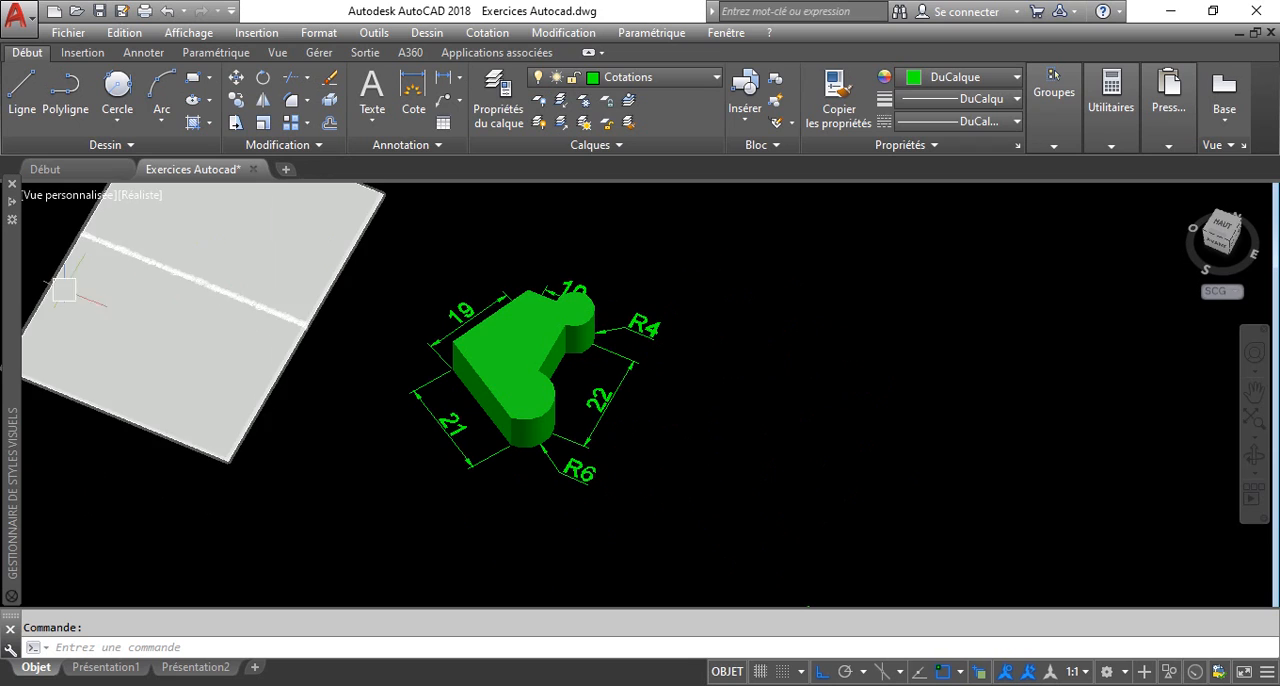
Turn off automatic hiding for the visual styles manager and enlarge its style preview area.
mouse_move(13, 306)
right_click(20, 365)
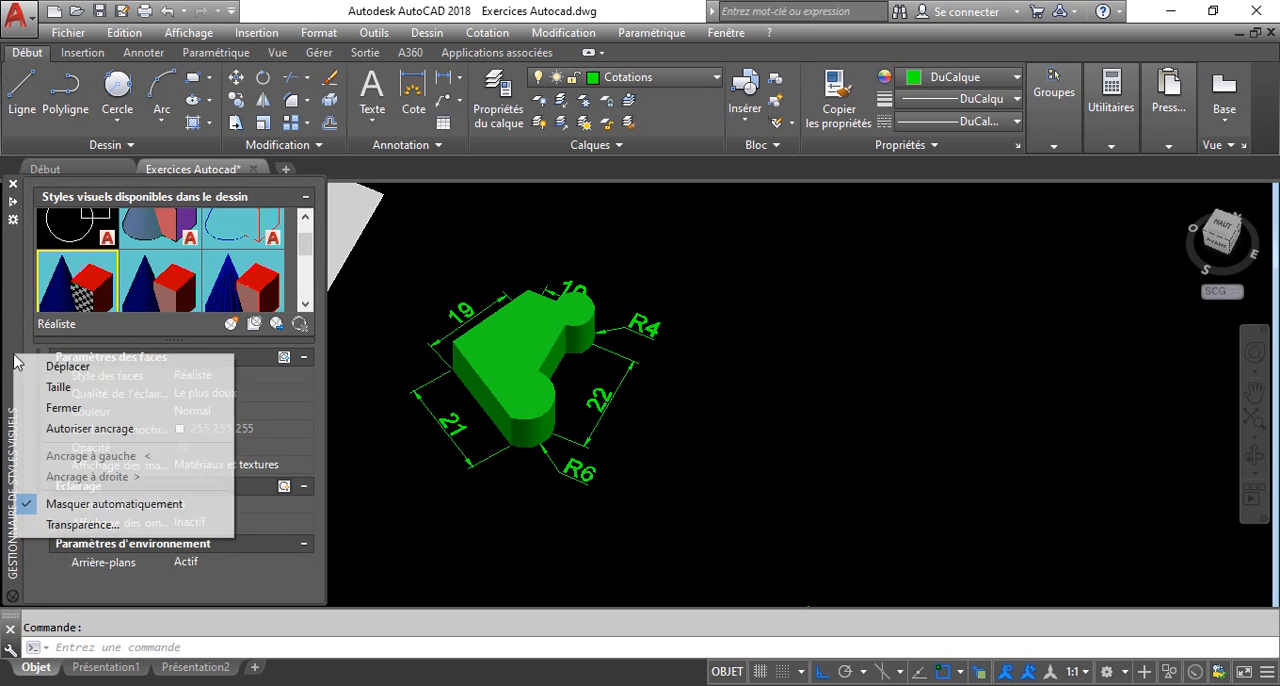
click(86, 489)
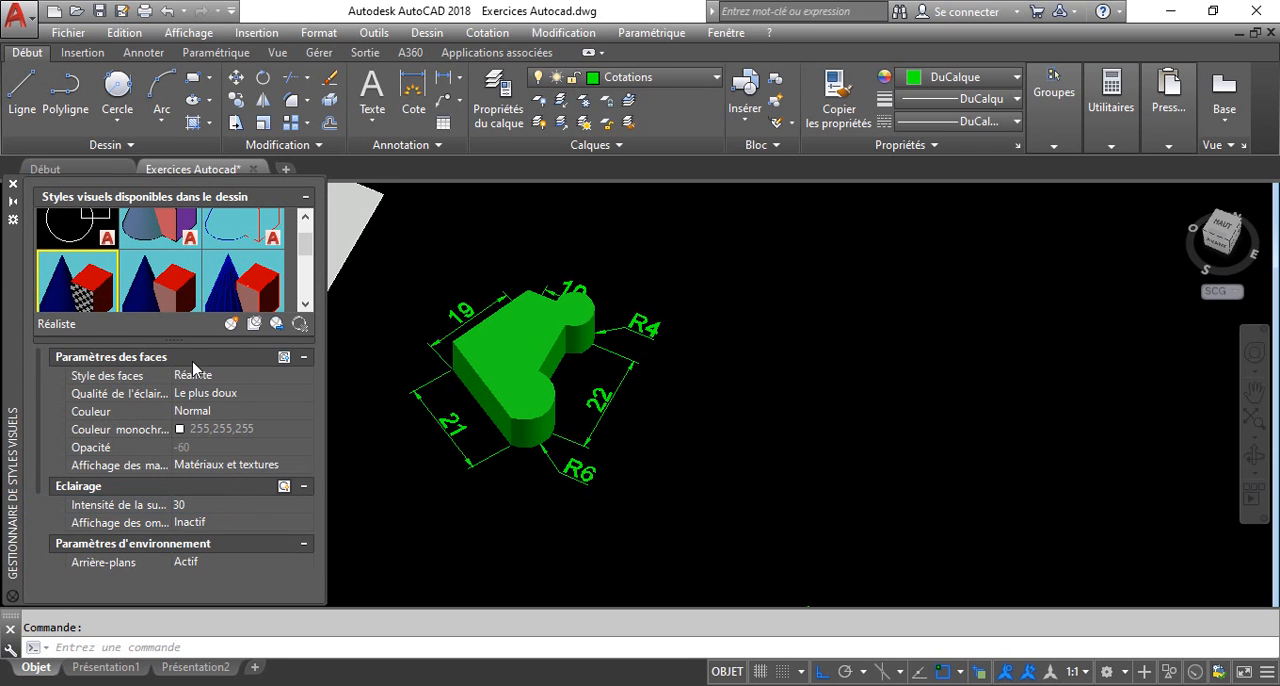
drag(195, 341, 195, 418)
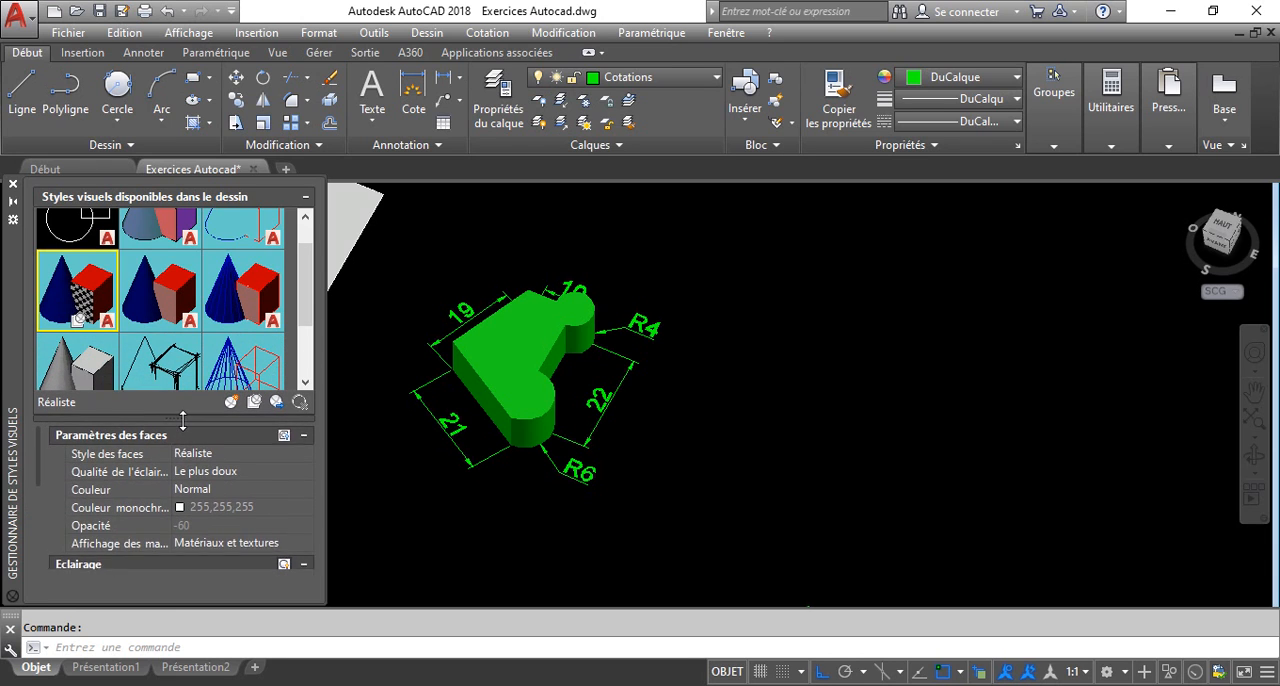
Apply the Nuances de gris visual style and close the visual styles manager.
double_click(90, 364)
middle_drag(872, 325, 1160, 339)
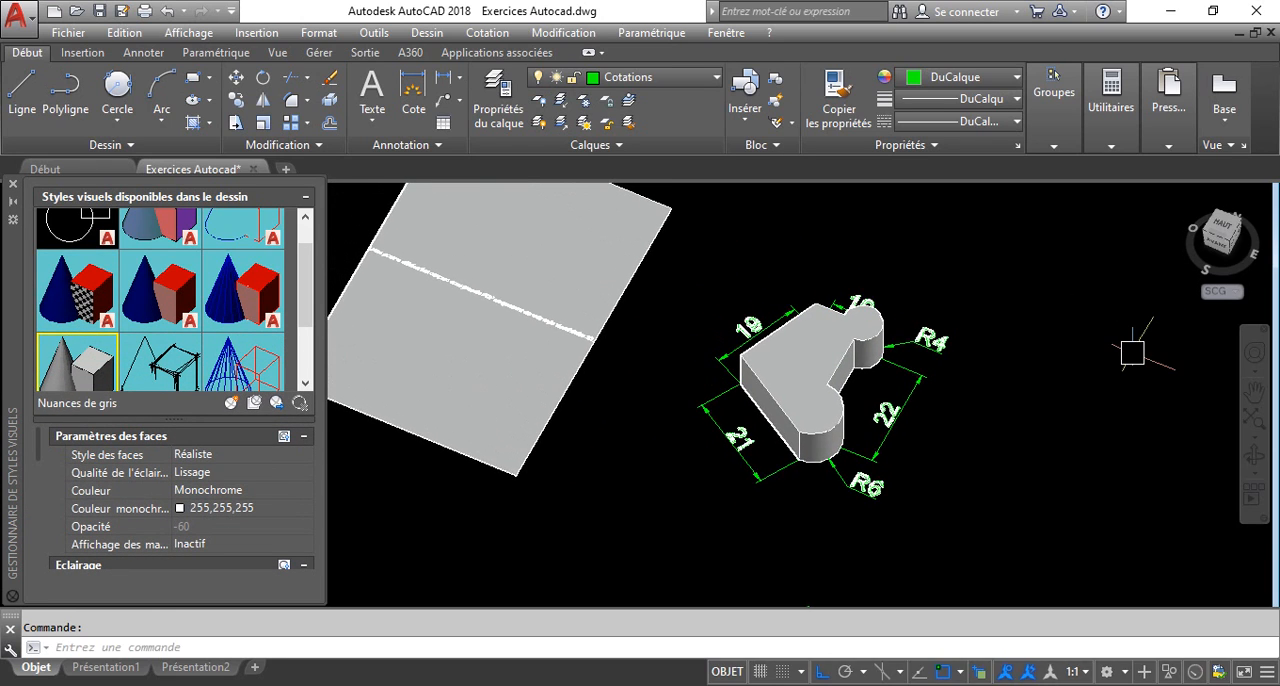
click(13, 184)
click(1000, 272)
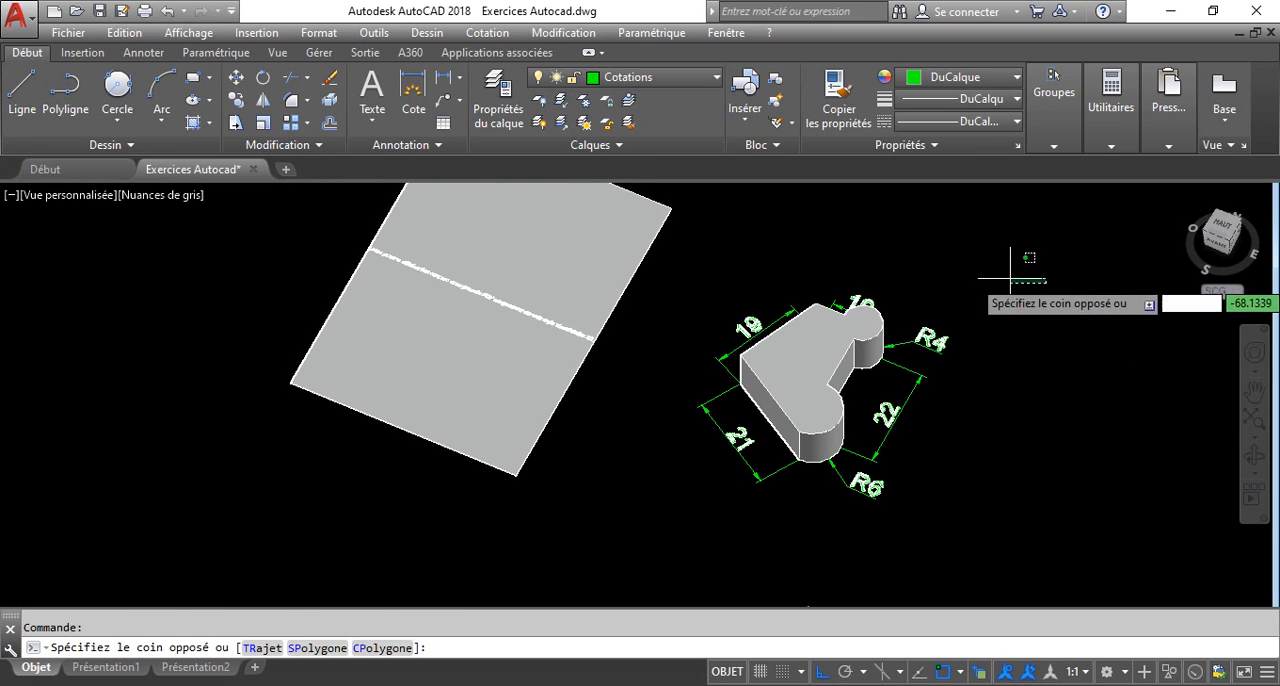
Undo the view and visual style changes and the extrusion, back to the flat 2D wireframe profile.
text(u)
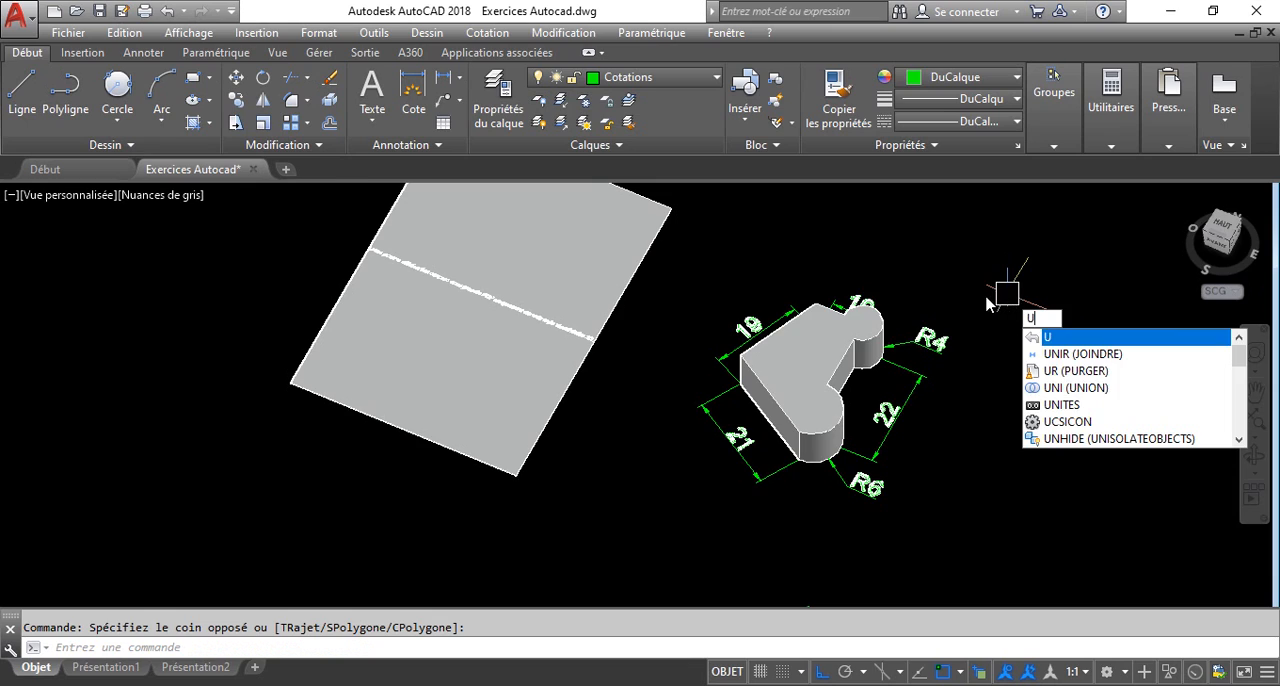
key(Return)
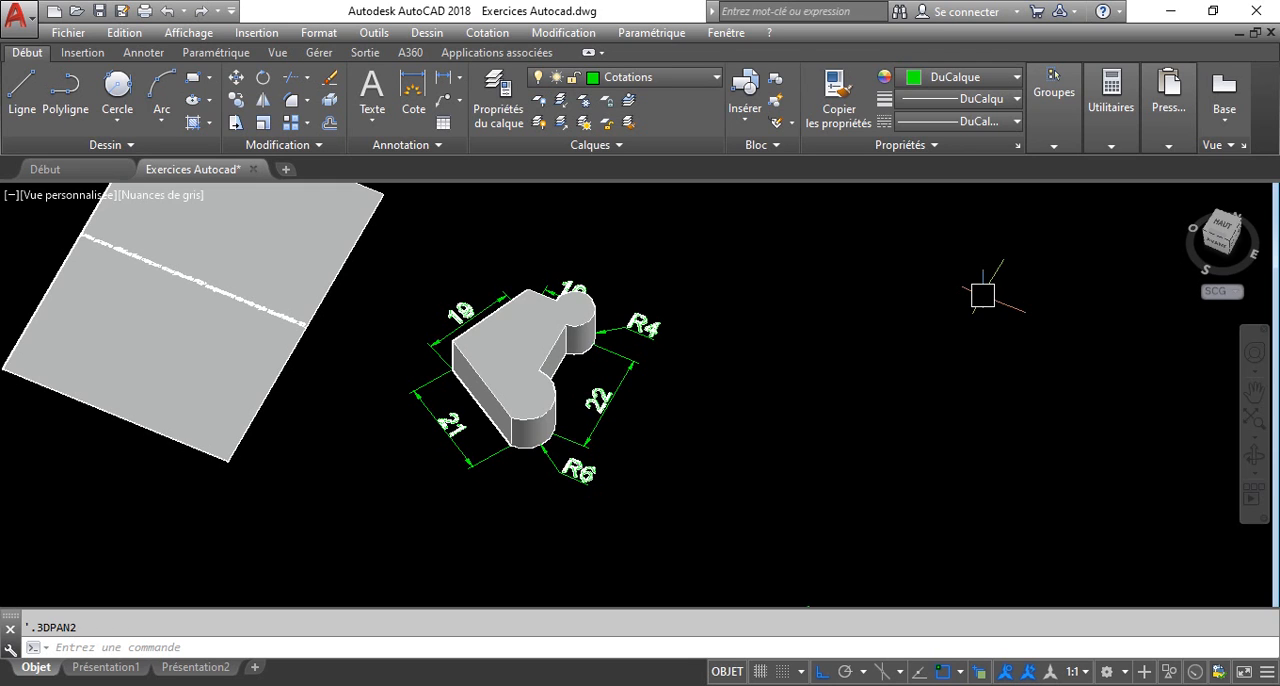
key(ctrl+z)
key(ctrl+z)
key(ctrl+z)
key(ctrl+z)
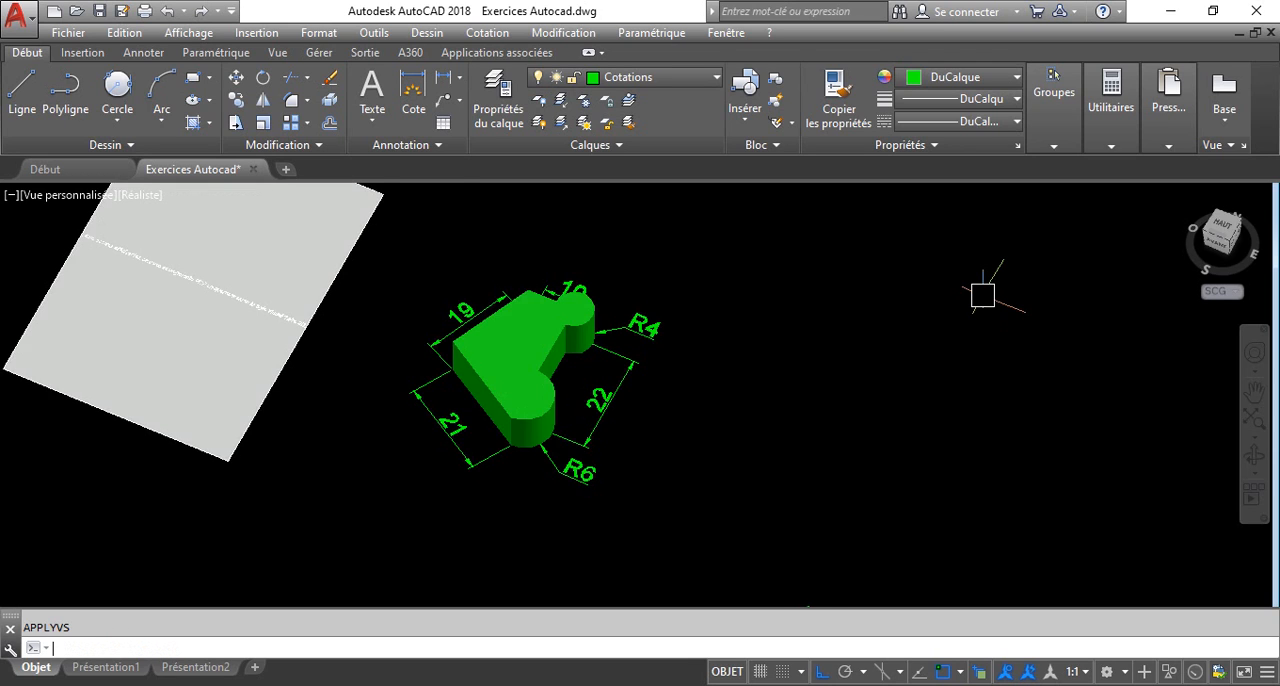
key(ctrl+z)
key(ctrl+z)
key(ctrl+z)
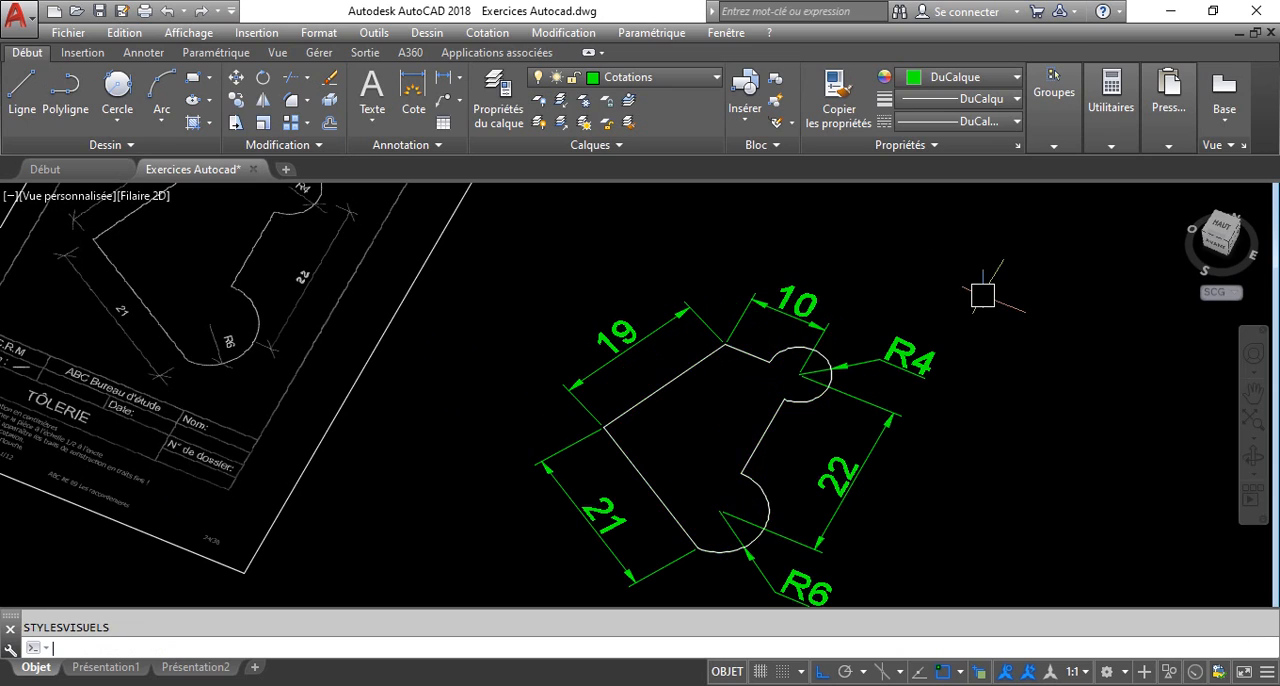